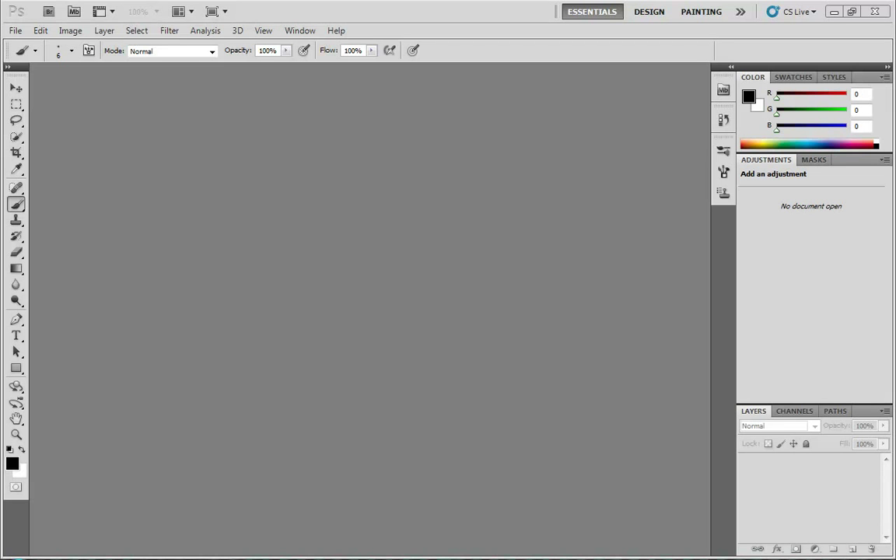
Step: Create a new blank document 5 inches high at 72 pixels/inch in RGB Color with a white background
click(16, 30)
click(28, 45)
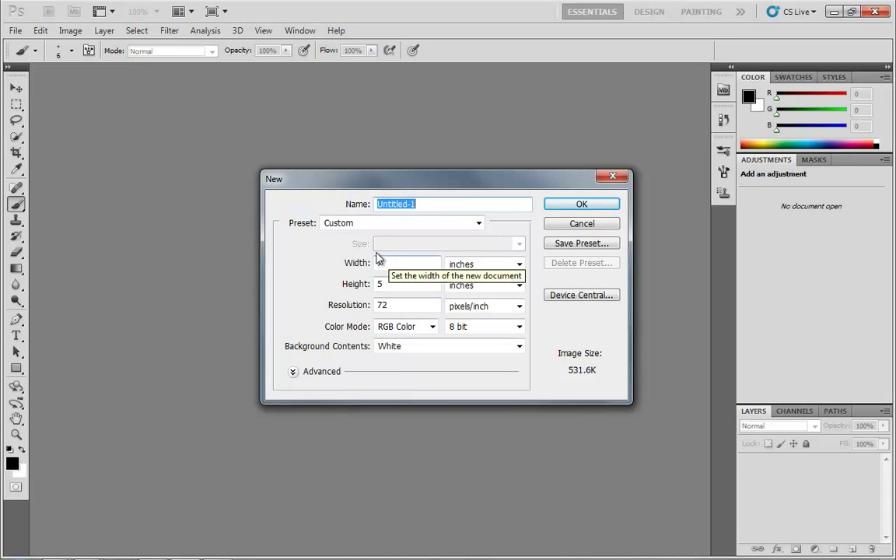
click(573, 205)
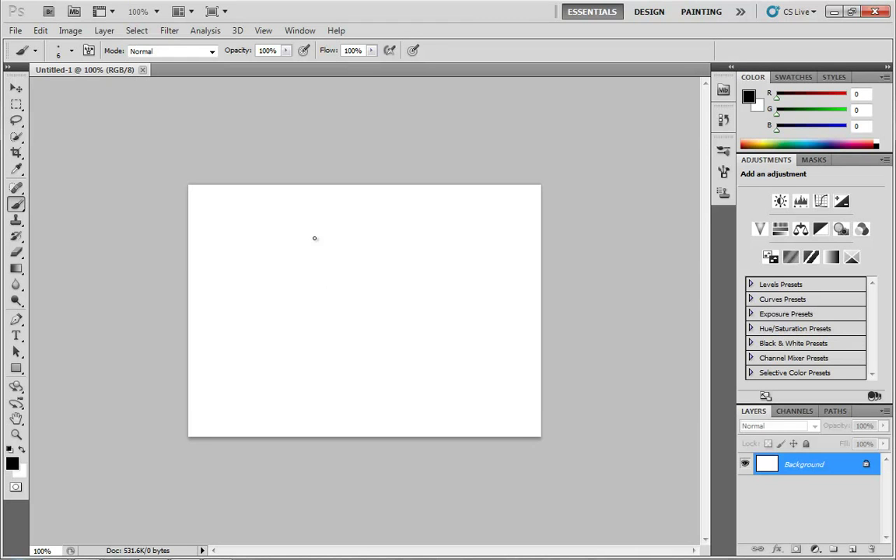
Step: Paint a freehand black test stroke in the middle of the canvas and undo it
mouse_move(319, 258)
mouse_down()
mouse_move(326, 299)
mouse_move(366, 301)
mouse_up()
key(ctrl+alt+z)
key(ctrl+alt+z)
key(ctrl+alt+z)
Step: Paint two black spiral strokes, a thick one above a thinner one, and step back to the blank canvas
mouse_move(263, 246)
mouse_down()
mouse_move(312, 306)
mouse_move(382, 272)
mouse_move(341, 258)
mouse_move(352, 284)
mouse_up()
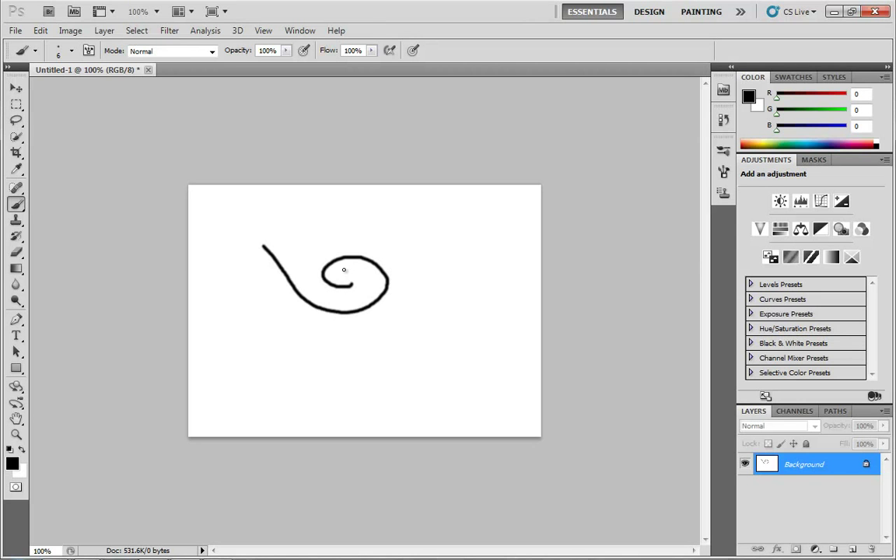
mouse_move(286, 321)
mouse_down()
mouse_move(336, 367)
mouse_move(390, 347)
mouse_move(381, 349)
mouse_move(376, 328)
mouse_move(369, 357)
mouse_up()
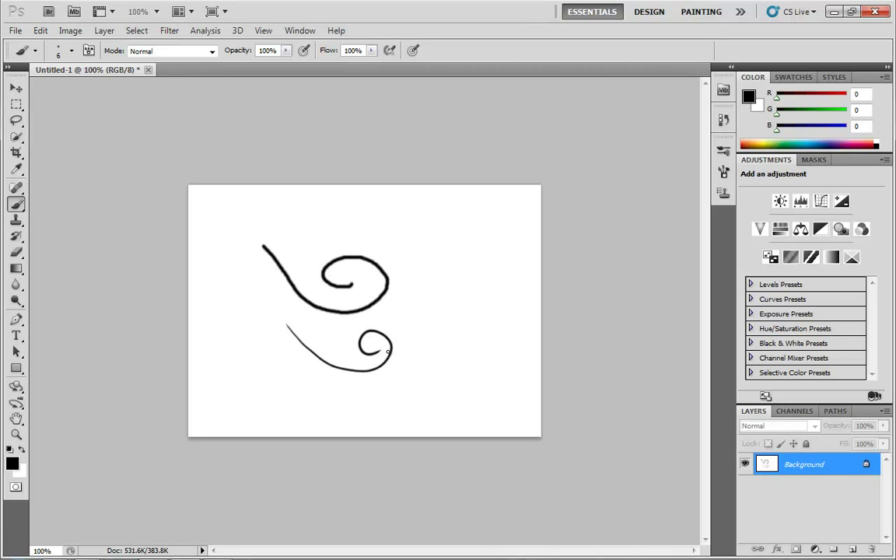
key(ctrl+alt+z)
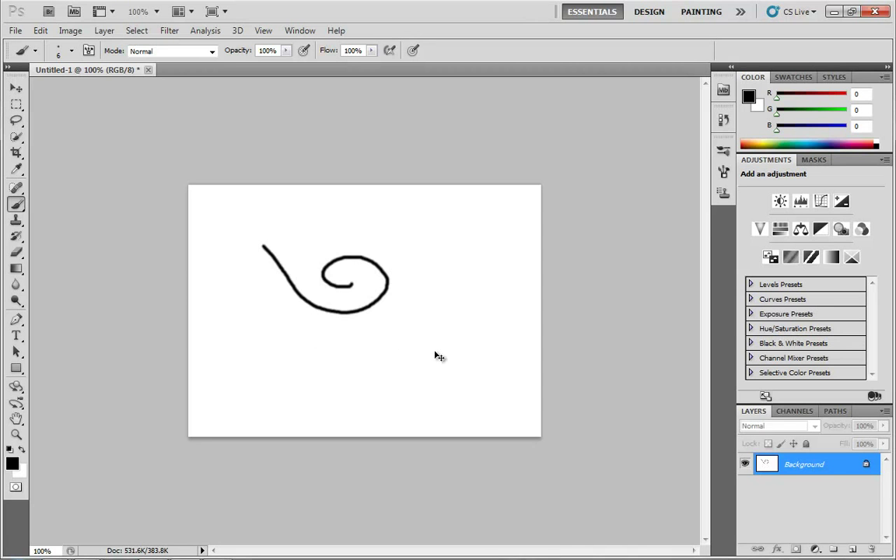
key(ctrl+alt+z)
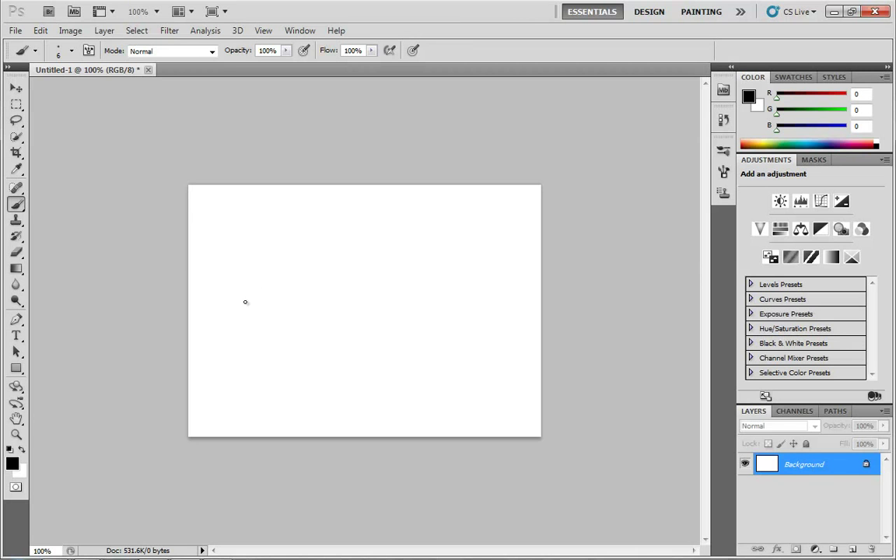
Step: Paint a wavy black stroke across the canvas with the size 6 brush and erase it with the size 30 Eraser
mouse_move(242, 316)
mouse_down()
mouse_move(340, 234)
mouse_move(446, 315)
mouse_move(469, 315)
mouse_up()
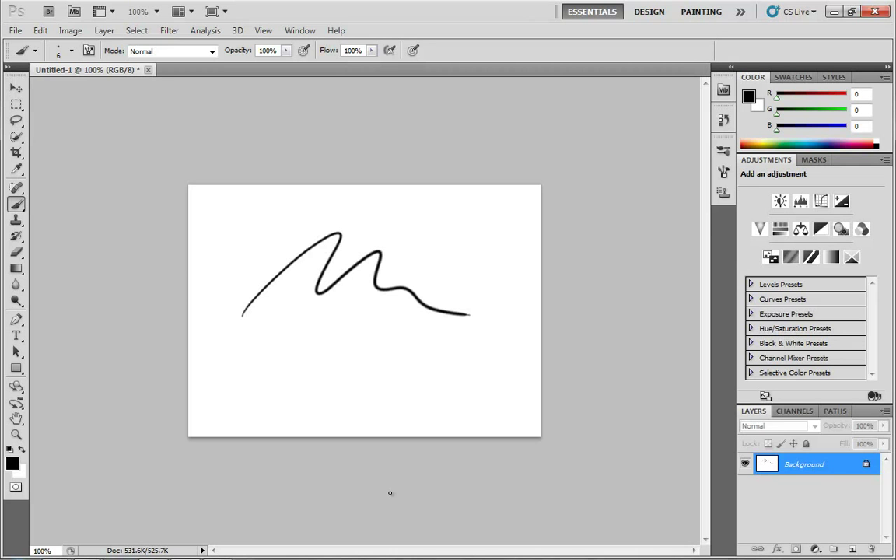
click(18, 253)
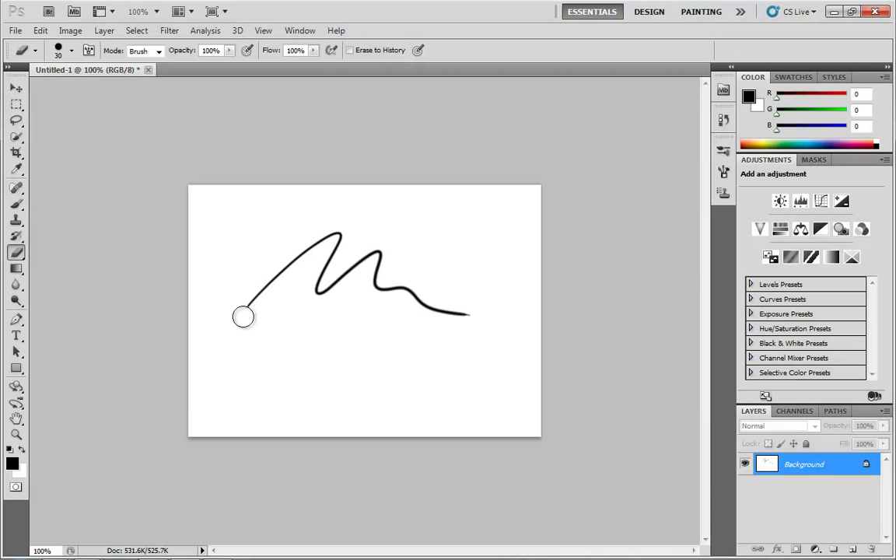
mouse_move(242, 317)
mouse_down()
mouse_move(324, 238)
mouse_move(247, 301)
mouse_move(357, 228)
mouse_move(349, 238)
mouse_move(353, 265)
mouse_move(386, 252)
mouse_move(380, 263)
mouse_move(391, 302)
mouse_move(528, 334)
mouse_up()
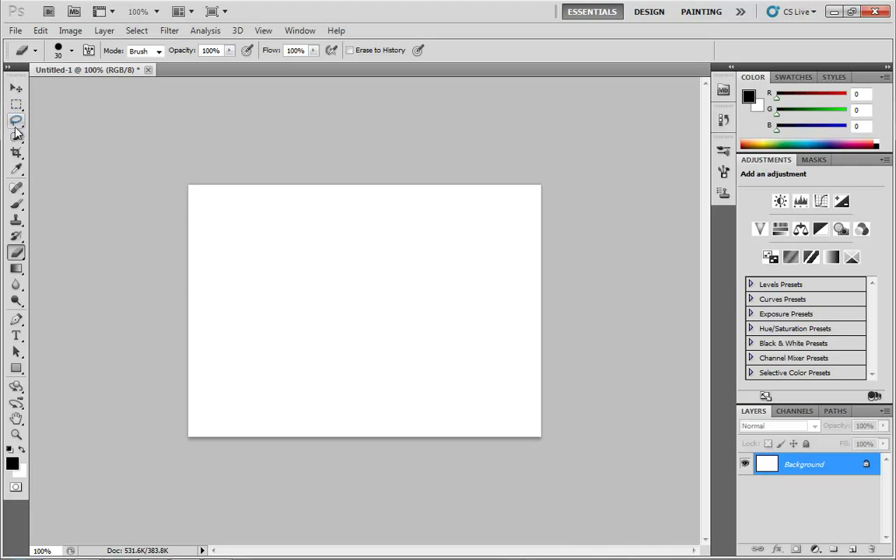
Step: Draw a thick curled stroke with the Pencil Tool at size 15 and undo it
click(17, 204)
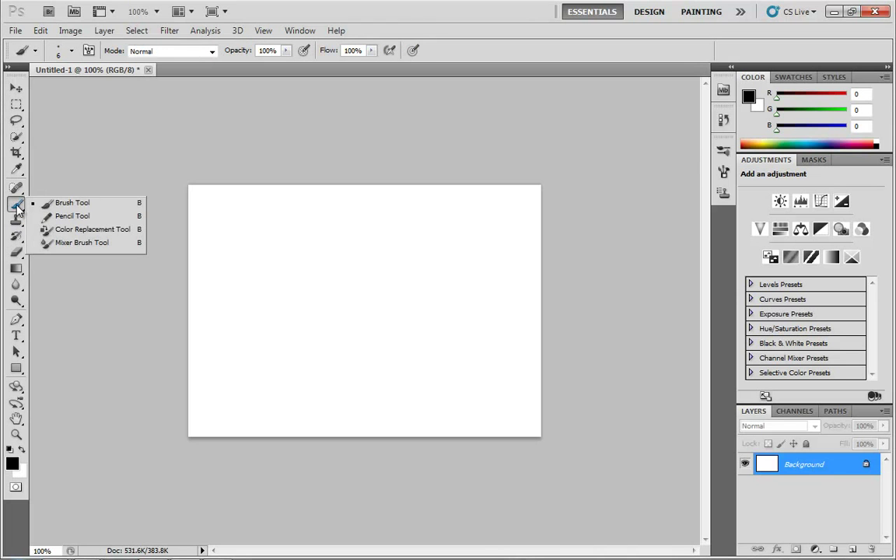
click(78, 217)
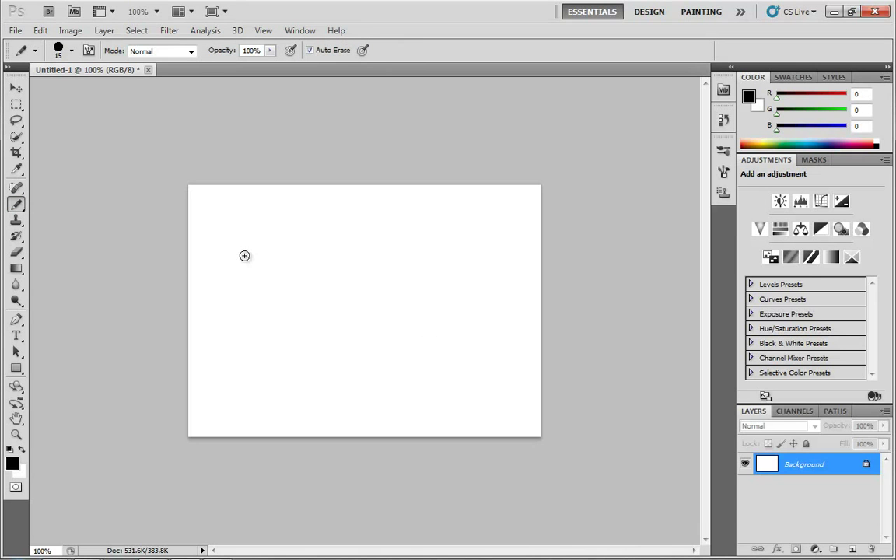
mouse_move(243, 254)
mouse_down()
mouse_move(280, 301)
mouse_move(370, 303)
mouse_move(368, 262)
mouse_move(317, 280)
mouse_move(327, 292)
mouse_move(346, 292)
mouse_move(319, 278)
mouse_move(321, 241)
mouse_up()
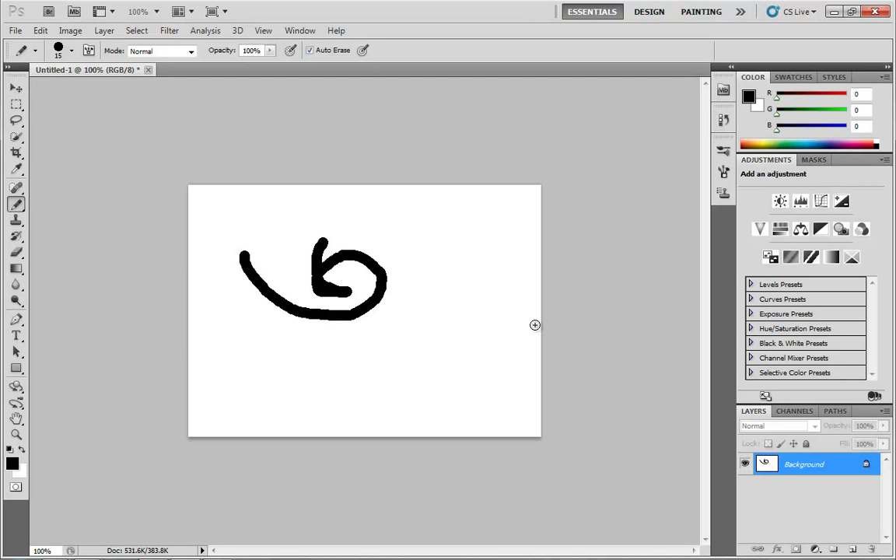
key(ctrl+z)
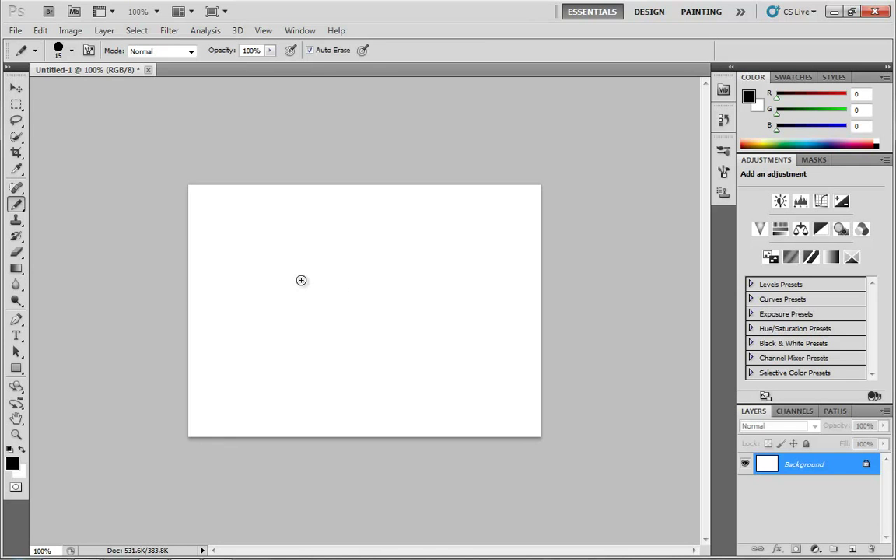
Step: Switch from the Pencil Tool back to the Brush Tool
right_click(20, 206)
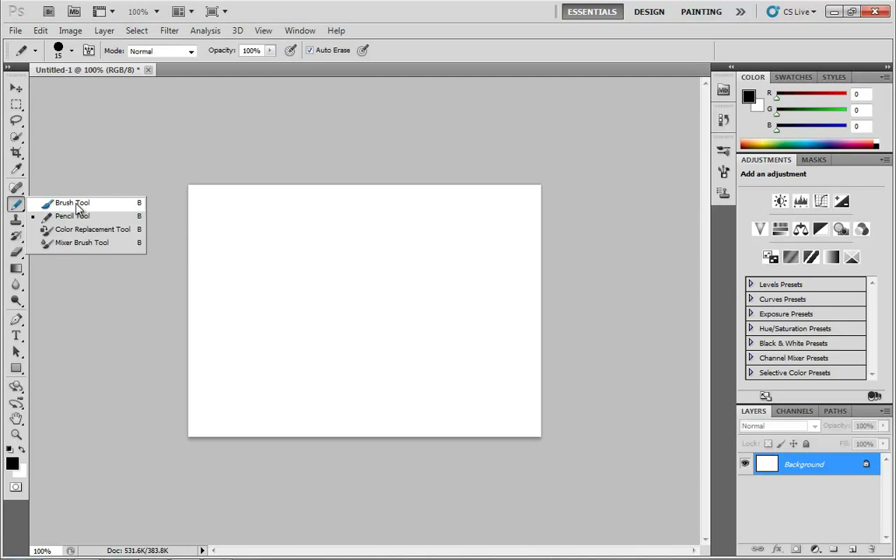
click(17, 206)
right_click(17, 206)
click(85, 206)
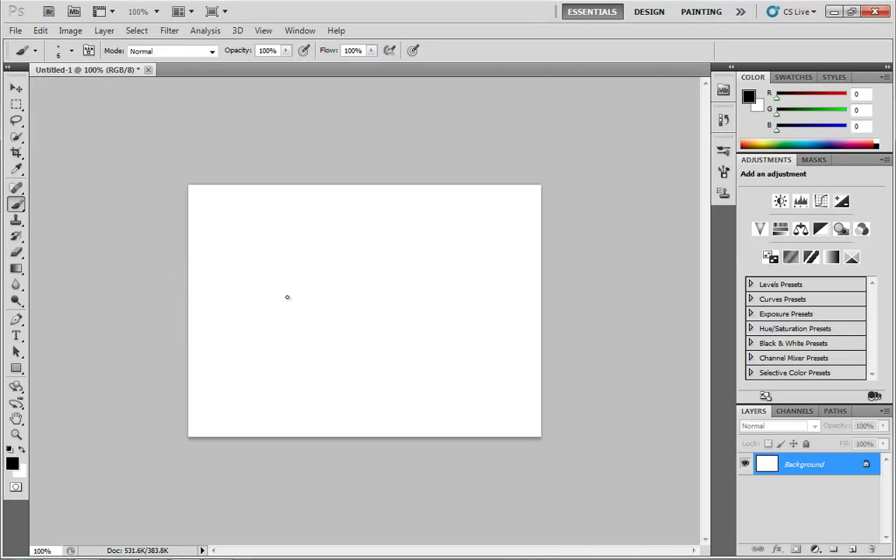
Step: Cycle through the tools grouped with the Brush Tool until the Brush Tool is active again
key(shift+b)
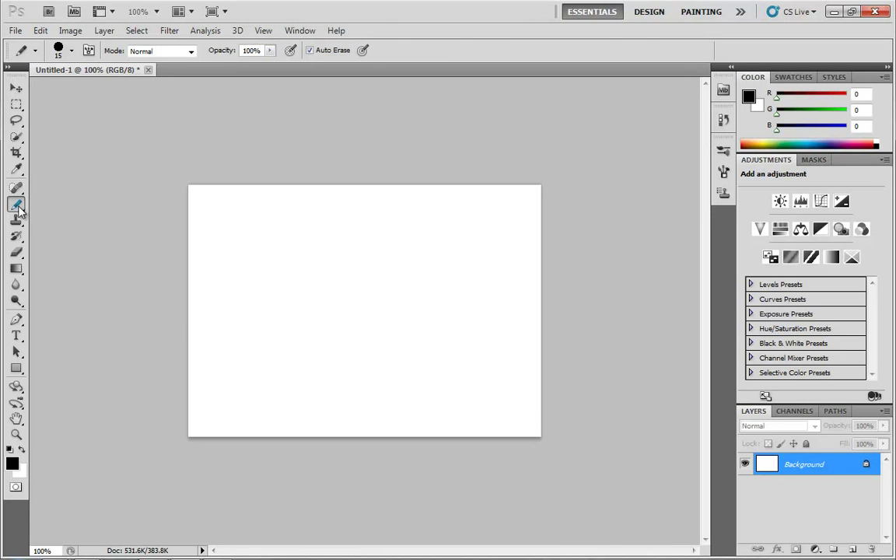
key(shift+b)
key(shift+b)
key(shift+b)
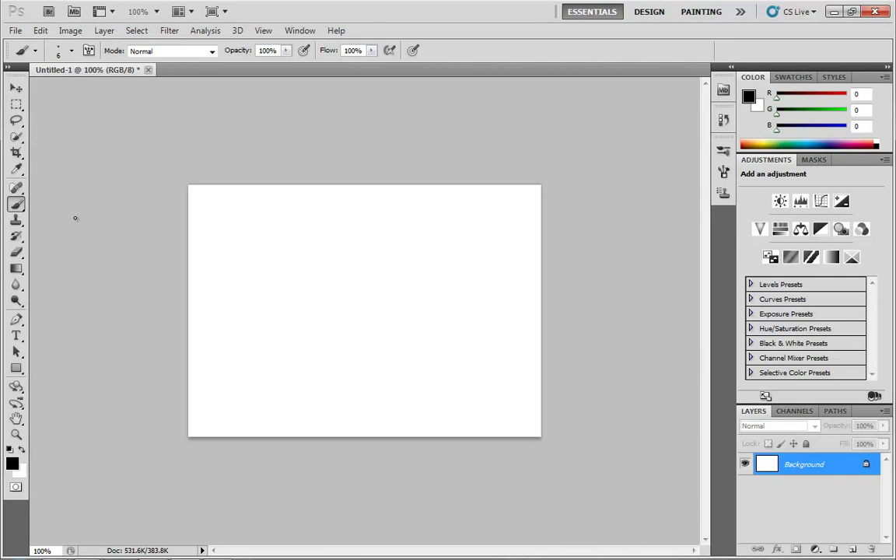
key(shift+b)
key(shift+b)
key(shift+b)
key(shift+b)
Step: Turn off Use Shift Key for Tool Switch in the General preferences
click(39, 30)
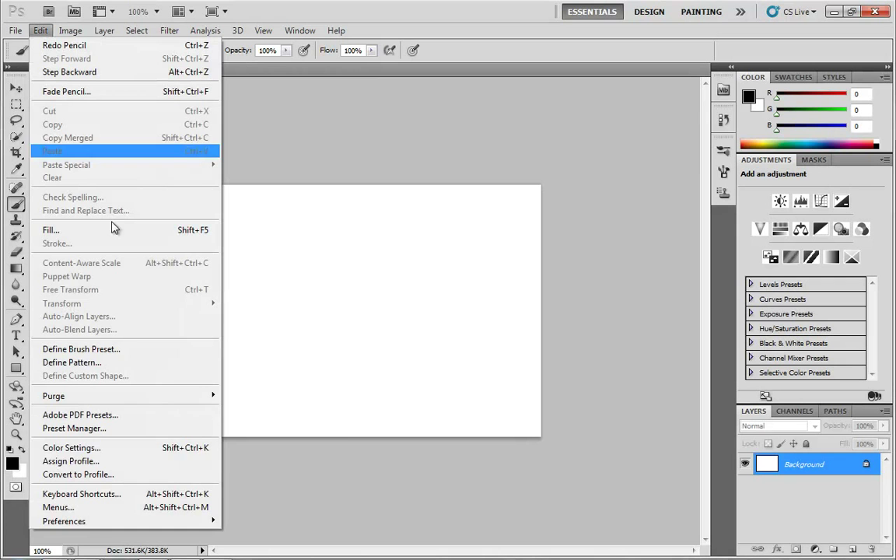
mouse_move(105, 521)
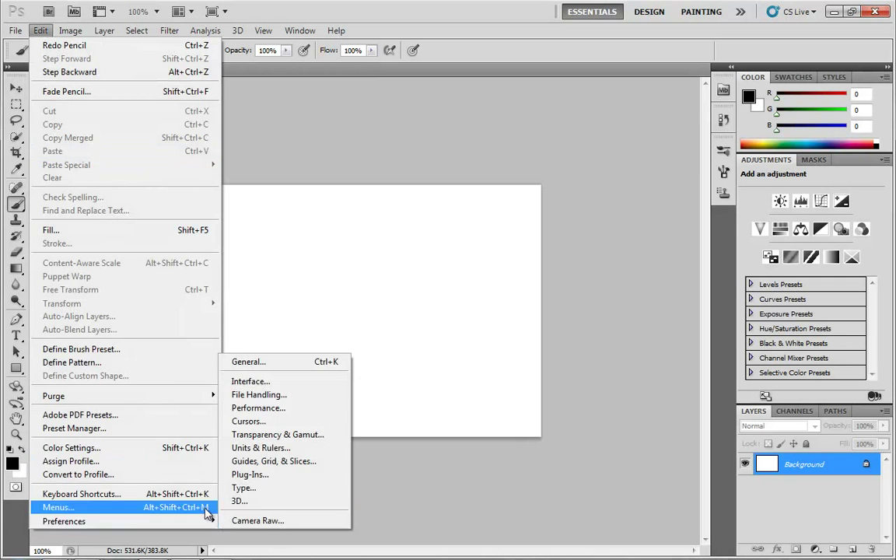
click(251, 363)
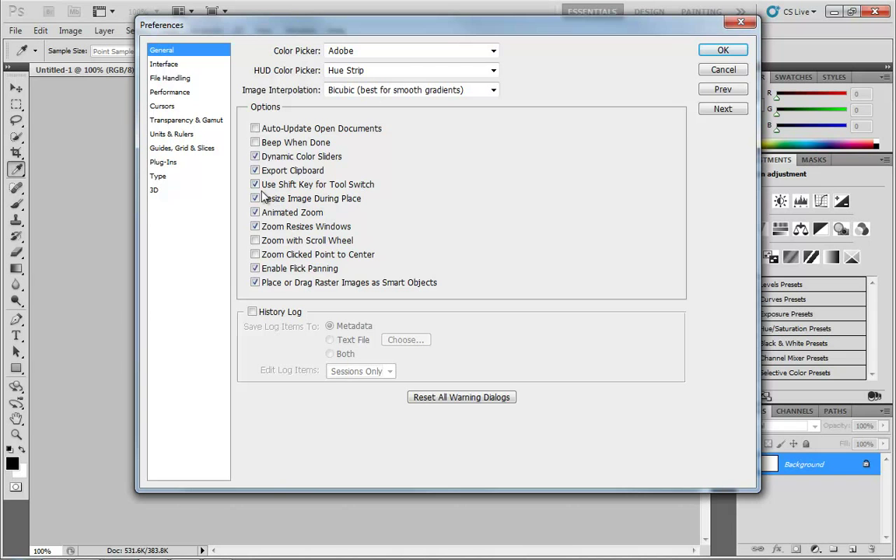
click(256, 184)
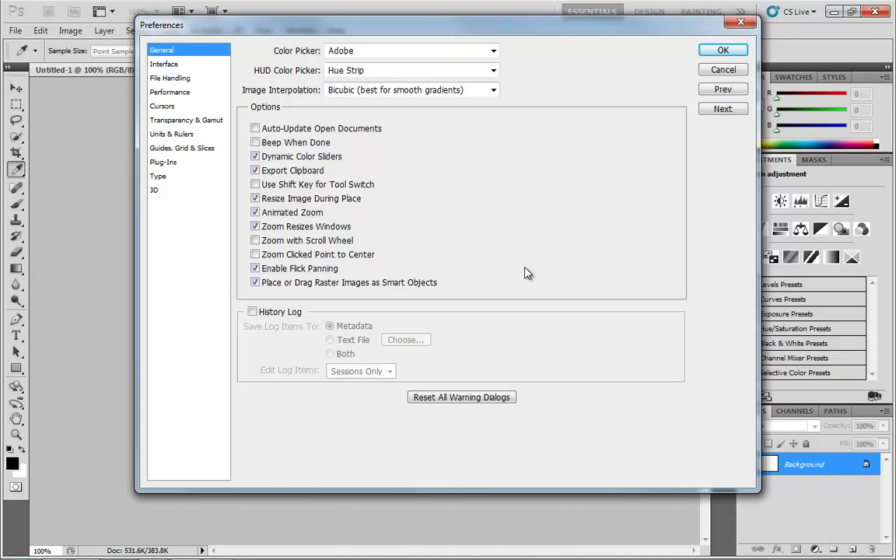
click(723, 53)
Step: Try out the changed tool-switch preference by cycling through the brush group's tools
key(b)
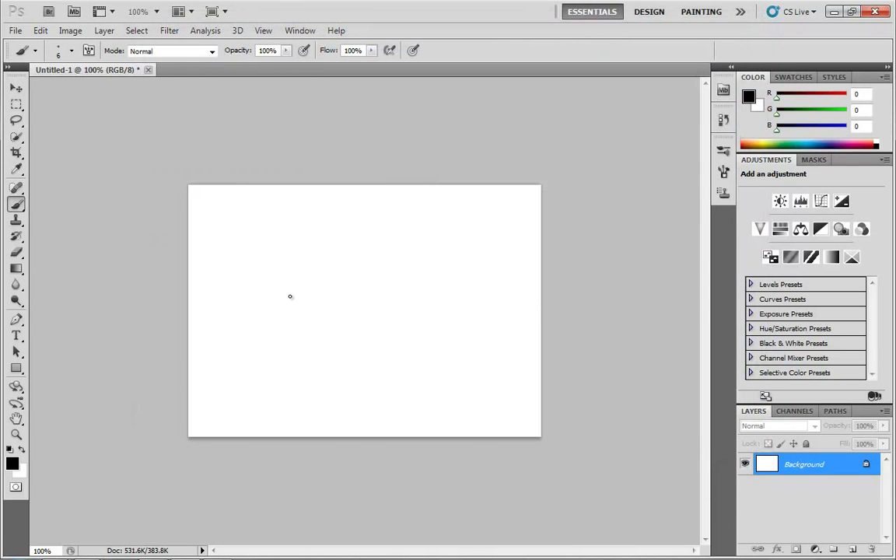
key(b)
key(b)
key(b)
key(b)
Step: Cycle through the eraser group's tools, including the Magic Eraser, and finish on the standard Eraser Tool
key(e)
key(shift+e)
key(shift+e)
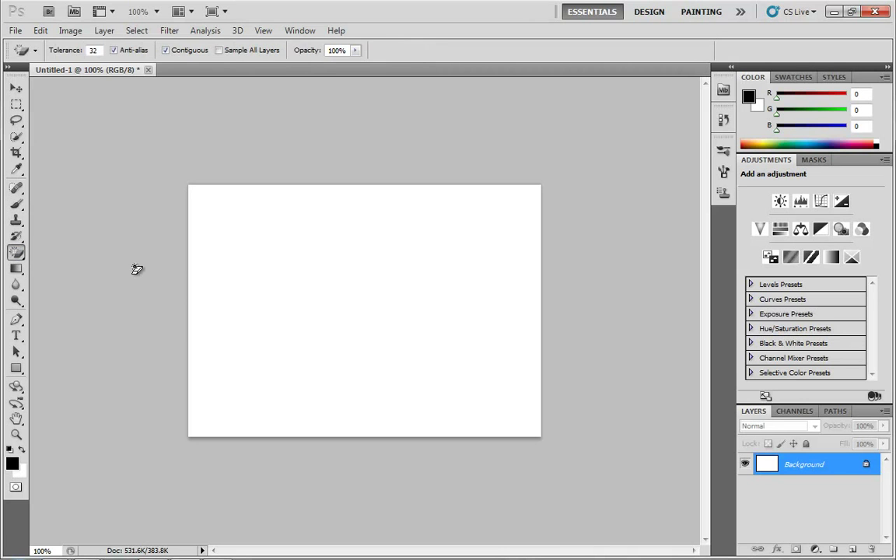
key(shift+e)
key(shift+e)
key(shift+e)
key(shift+e)
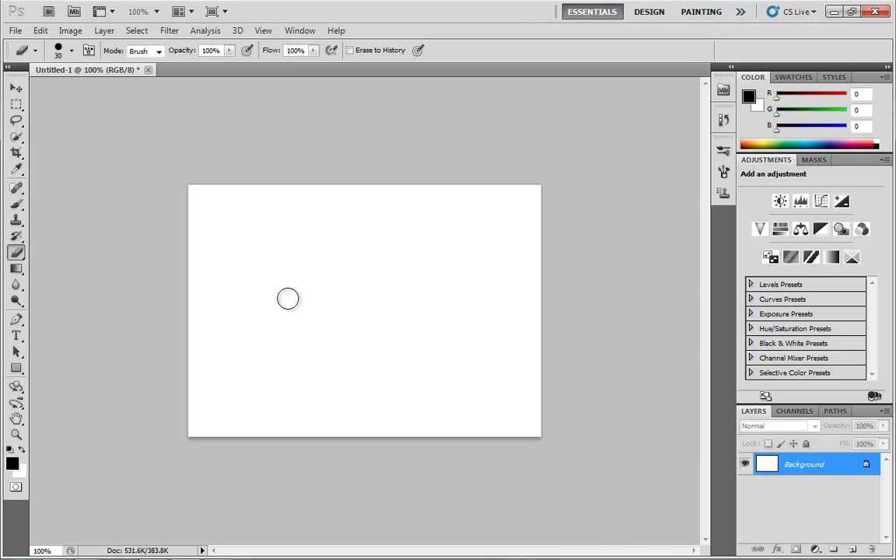
Step: Paint three winding freehand strokes of varying thickness with the size 6 brush and erase them
click(16, 203)
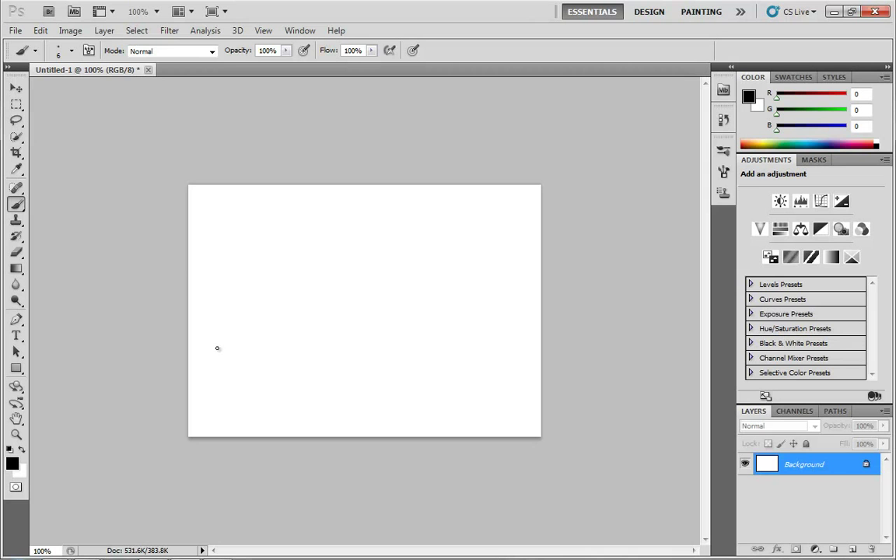
mouse_move(218, 344)
mouse_down()
mouse_move(241, 311)
mouse_move(364, 335)
mouse_move(418, 314)
mouse_move(413, 268)
mouse_move(358, 285)
mouse_move(300, 285)
mouse_move(346, 257)
mouse_move(425, 234)
mouse_move(461, 235)
mouse_up()
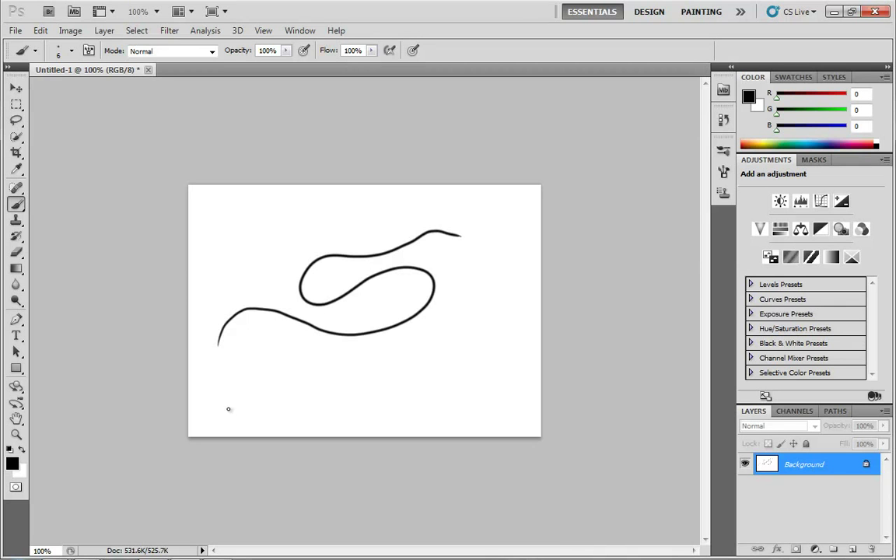
mouse_move(244, 384)
mouse_down()
mouse_move(305, 362)
mouse_move(307, 397)
mouse_move(350, 369)
mouse_move(346, 393)
mouse_move(362, 401)
mouse_move(381, 363)
mouse_move(411, 400)
mouse_move(422, 365)
mouse_move(466, 345)
mouse_move(440, 324)
mouse_move(470, 378)
mouse_move(488, 390)
mouse_move(492, 320)
mouse_move(472, 282)
mouse_up()
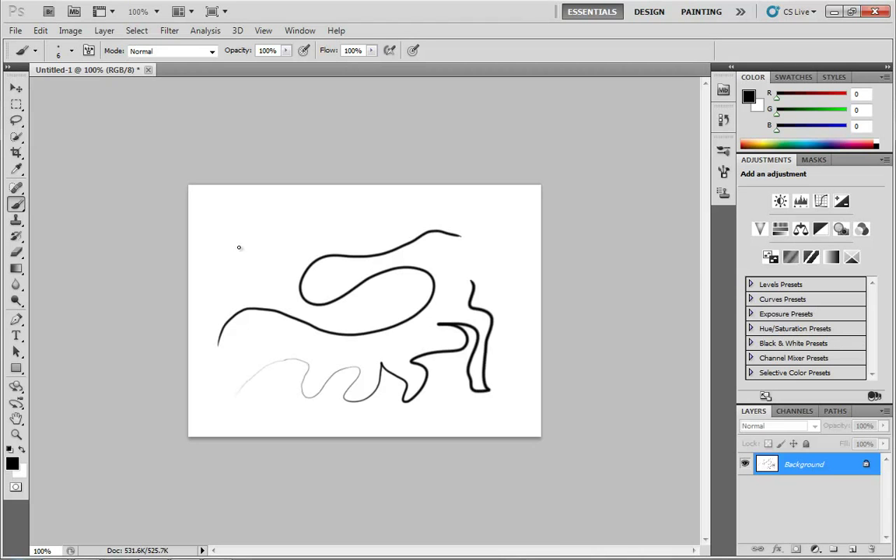
mouse_move(247, 242)
mouse_down()
mouse_move(275, 228)
mouse_move(261, 252)
mouse_move(314, 224)
mouse_move(324, 232)
mouse_move(390, 226)
mouse_up()
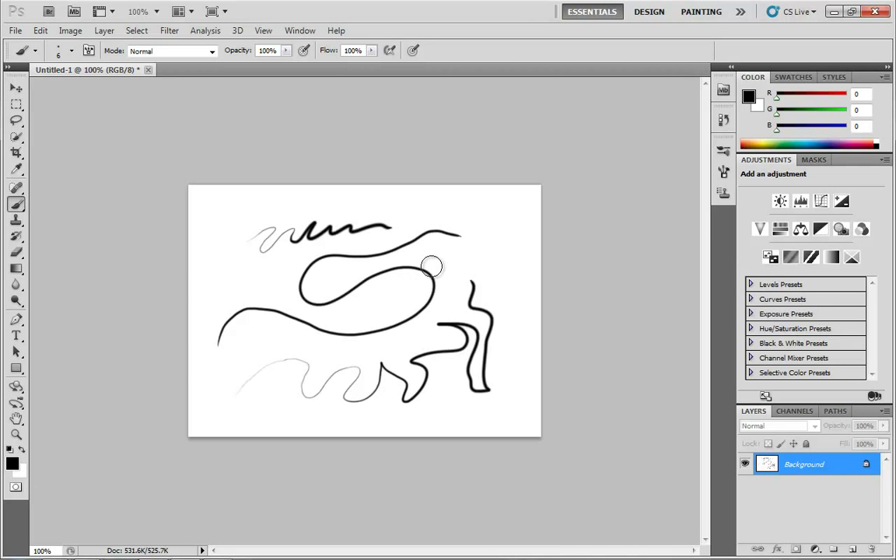
mouse_move(420, 260)
mouse_down()
mouse_move(412, 295)
mouse_move(468, 210)
mouse_move(449, 247)
mouse_move(467, 343)
mouse_move(482, 355)
mouse_move(477, 305)
mouse_move(469, 295)
mouse_move(475, 380)
mouse_move(474, 363)
mouse_move(415, 342)
mouse_move(369, 378)
mouse_up()
mouse_move(313, 365)
mouse_down()
mouse_move(230, 357)
mouse_move(212, 364)
mouse_move(251, 250)
mouse_move(261, 245)
mouse_move(282, 264)
mouse_move(290, 288)
mouse_move(281, 229)
mouse_move(293, 250)
mouse_move(322, 266)
mouse_move(377, 219)
mouse_move(377, 367)
mouse_move(395, 289)
mouse_move(406, 335)
mouse_move(431, 220)
mouse_up()
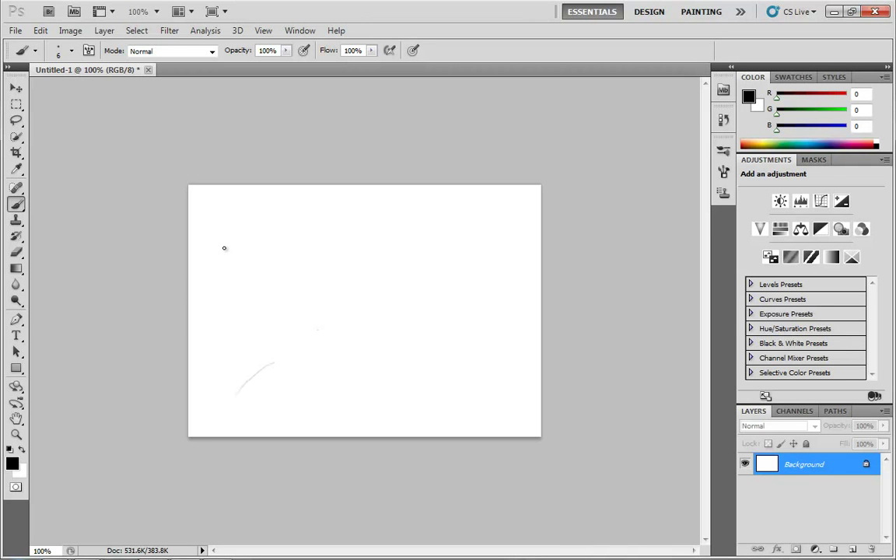
Step: Paint three straight horizontal lines across the upper, lower and middle canvas and undo them
drag(224, 248, 497, 249)
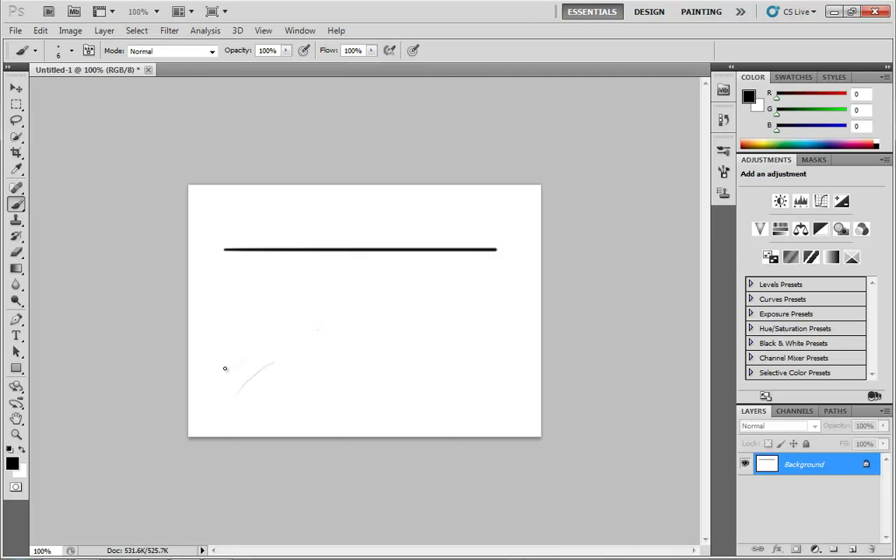
drag(225, 368, 517, 354)
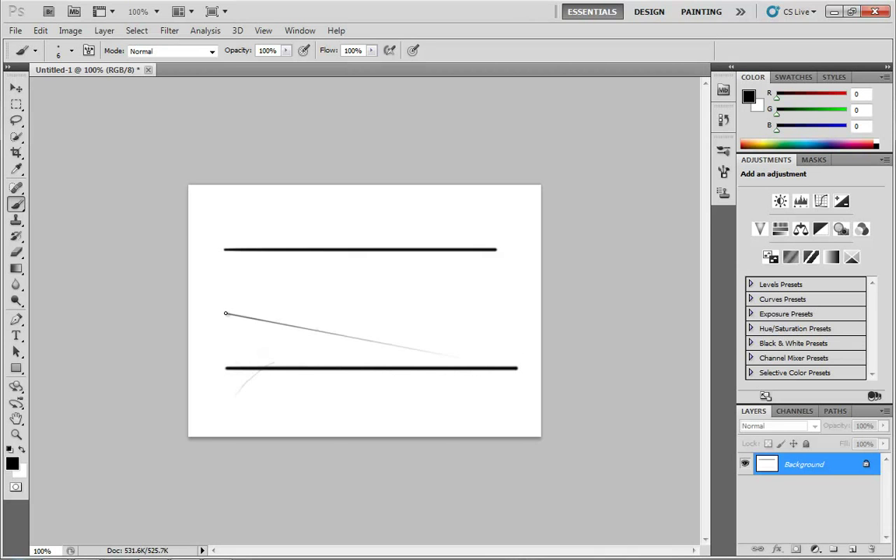
drag(226, 314, 506, 289)
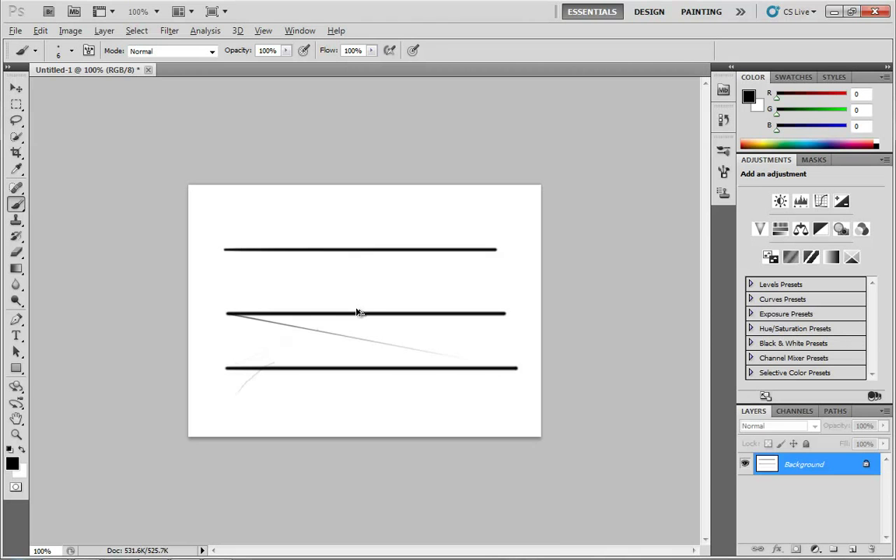
key(ctrl+alt+z)
key(ctrl+alt+z)
key(ctrl+alt+z)
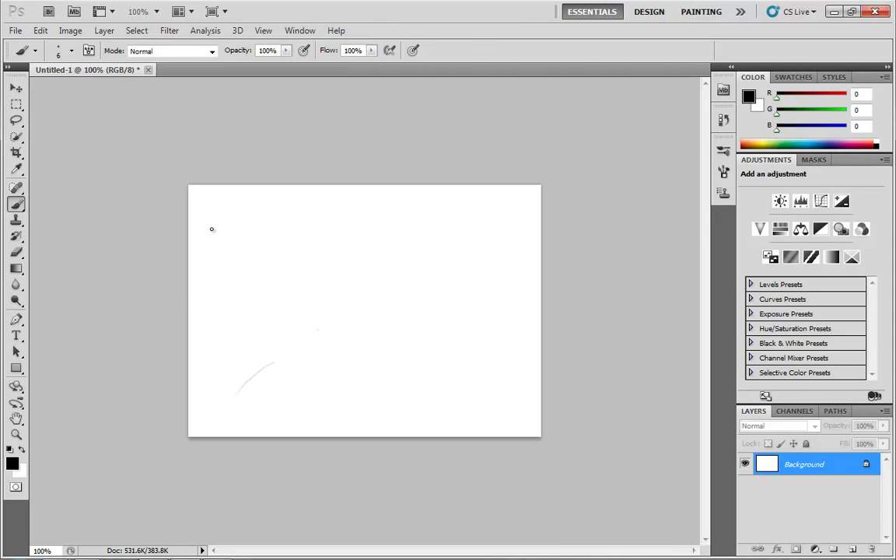
Step: Paint a straight horizontal line across the upper canvas and connect its right end to the lower-left corner area with a straight diagonal
mouse_move(211, 229)
mouse_down()
mouse_move(480, 262)
mouse_move(384, 291)
mouse_move(249, 294)
mouse_move(456, 292)
mouse_move(494, 256)
mouse_move(507, 211)
mouse_move(476, 192)
mouse_move(418, 196)
mouse_move(354, 256)
mouse_move(206, 286)
mouse_move(300, 292)
mouse_move(445, 281)
mouse_move(493, 268)
mouse_up()
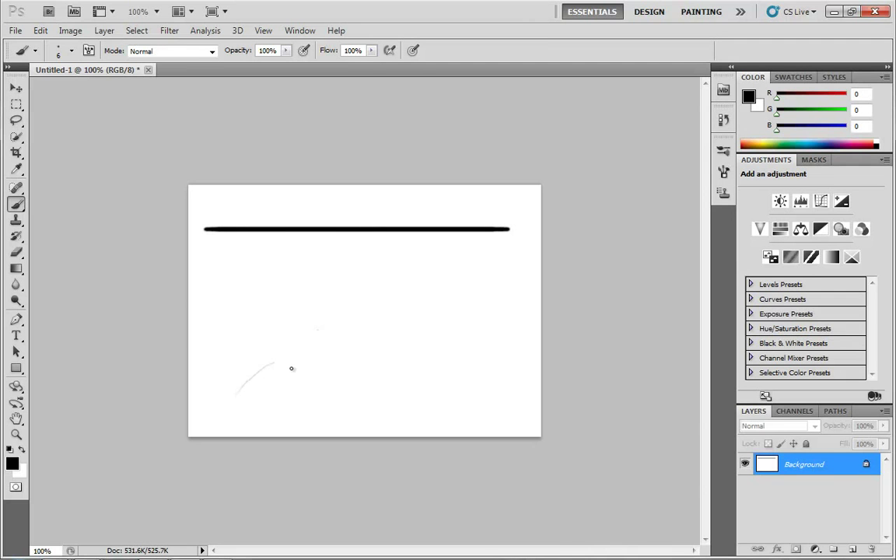
shift+click(203, 410)
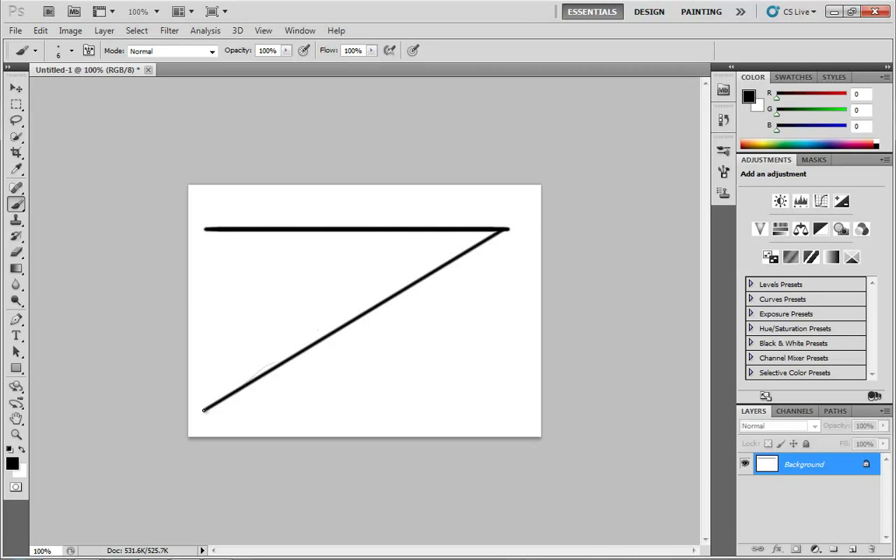
Step: Paint a straight horizontal line across the lower canvas to complete the Z shape, and undo all three of its lines
drag(204, 411, 519, 418)
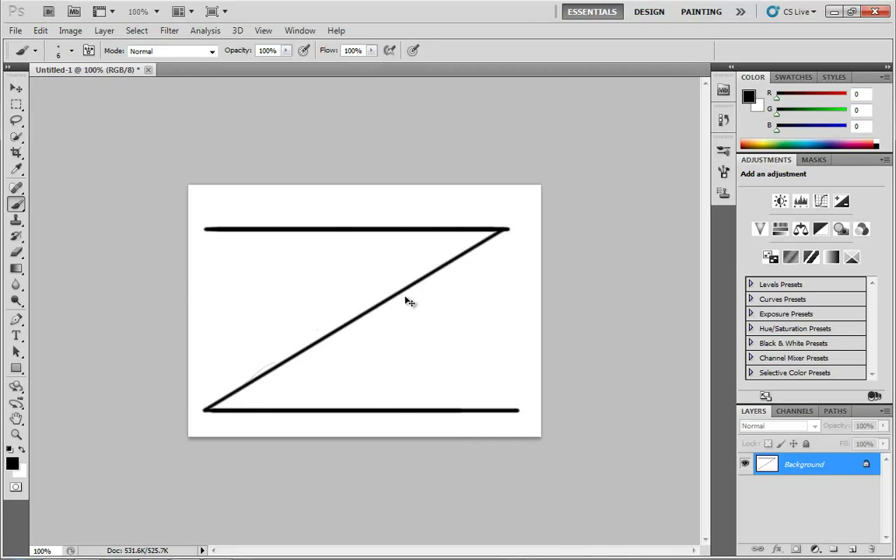
key(ctrl+alt+z)
key(ctrl+alt+z)
key(ctrl+alt+z)
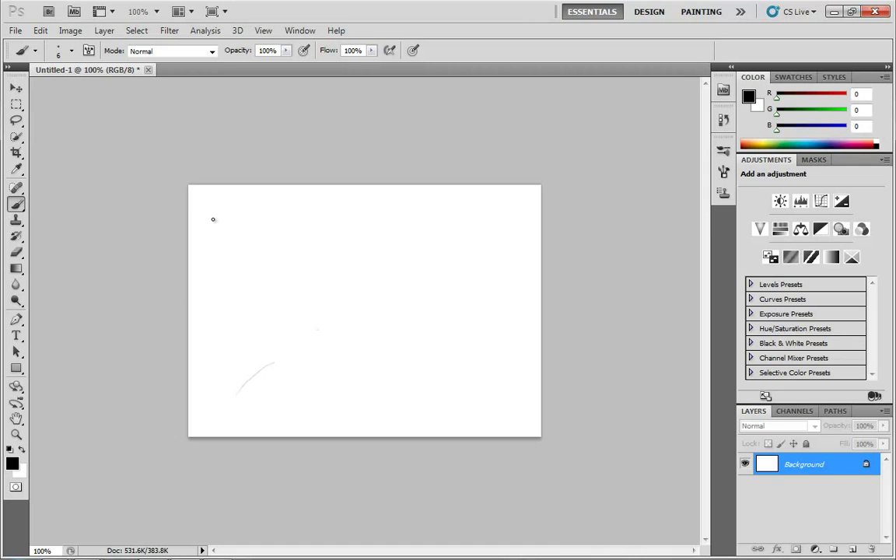
Step: Try a straight horizontal line across the upper canvas with a connected diagonal back to the left side, and undo both
mouse_move(208, 219)
mouse_down()
mouse_move(377, 241)
mouse_move(515, 242)
mouse_up()
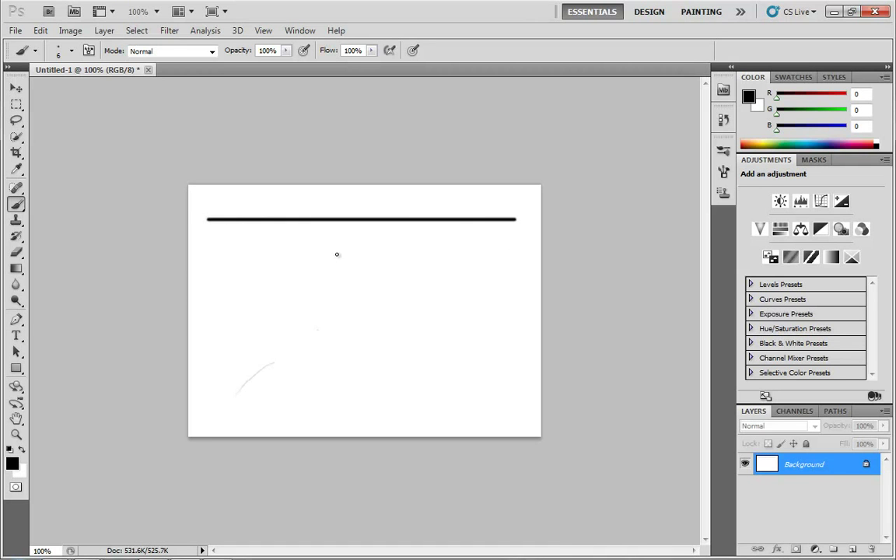
shift+click(209, 247)
key(ctrl+z)
key(ctrl+alt+z)
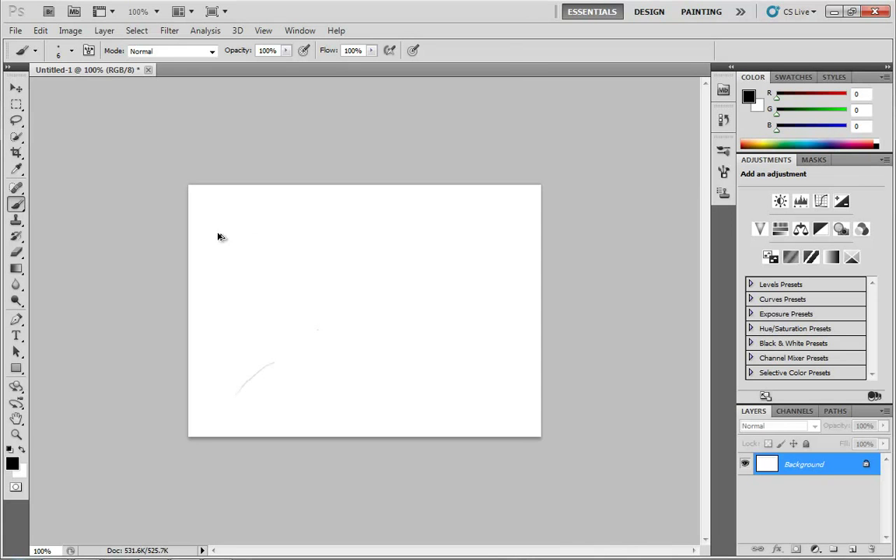
Step: Paint four separate, parallel straight horizontal lines from the upper canvas to just below its middle
drag(203, 223, 516, 245)
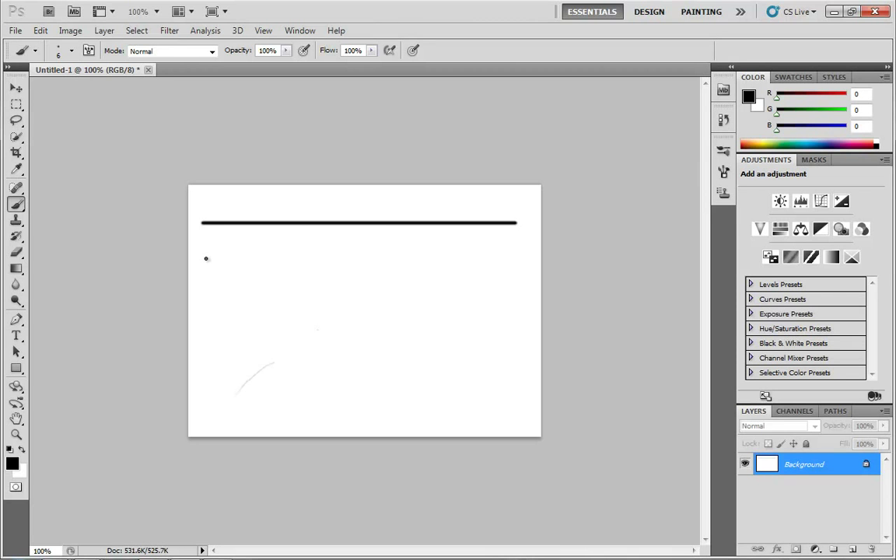
mouse_move(207, 259)
mouse_down()
mouse_move(380, 279)
mouse_move(518, 278)
mouse_up()
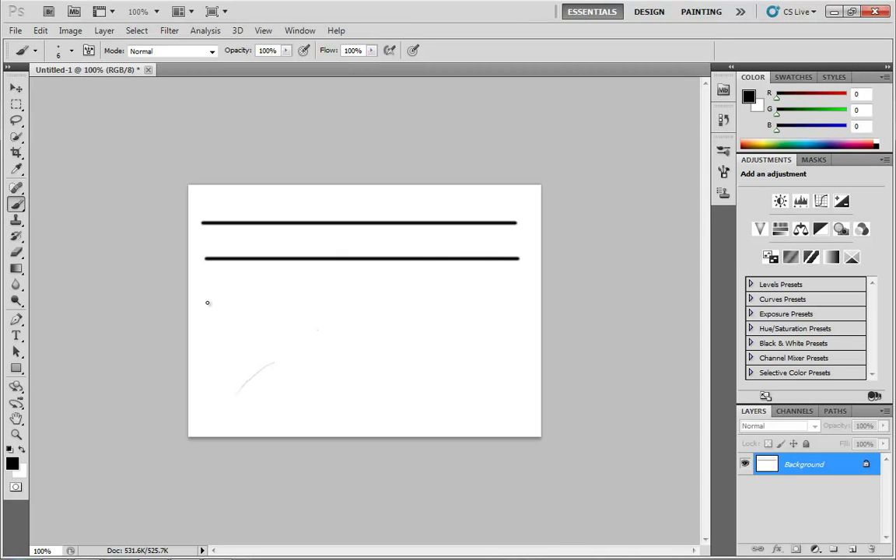
drag(207, 302, 513, 312)
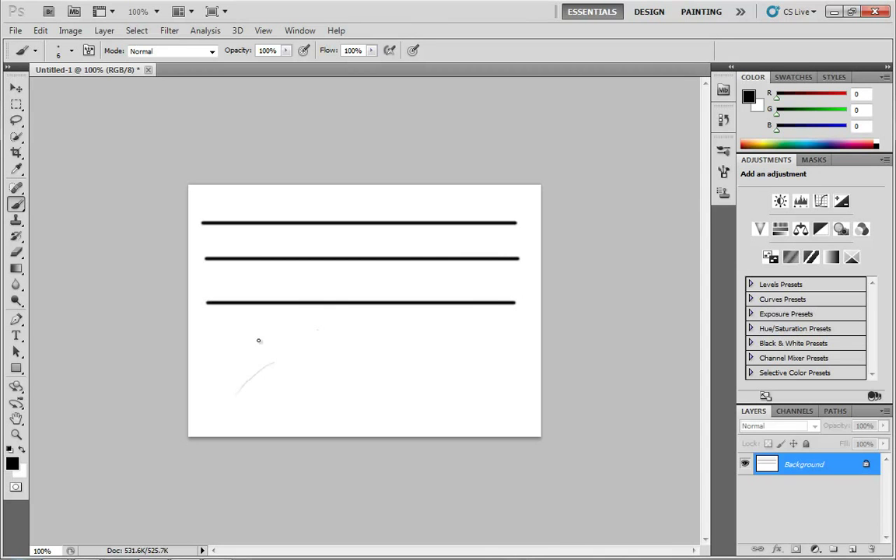
drag(210, 340, 506, 341)
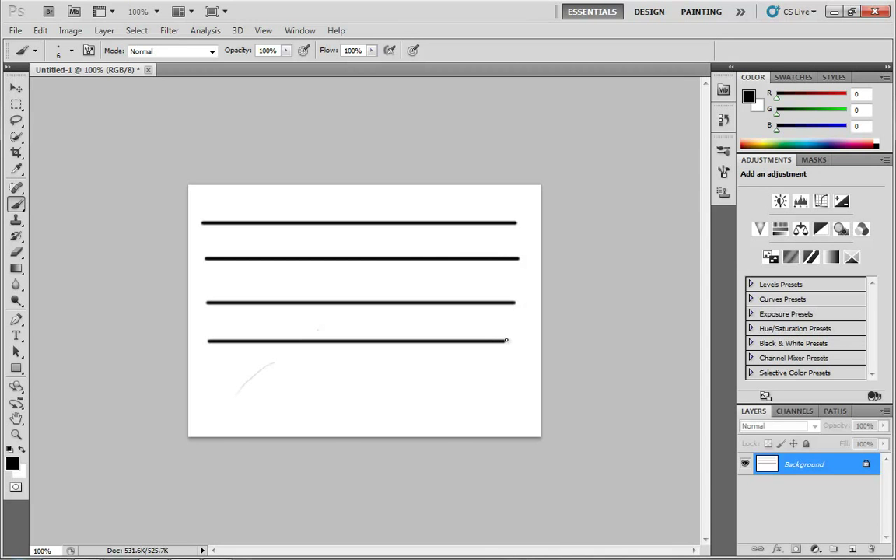
Step: Extend the lowest line into a zigzag of two connecting diagonals and two more horizontal lines near the canvas bottom
shift+click(210, 386)
drag(209, 386, 510, 386)
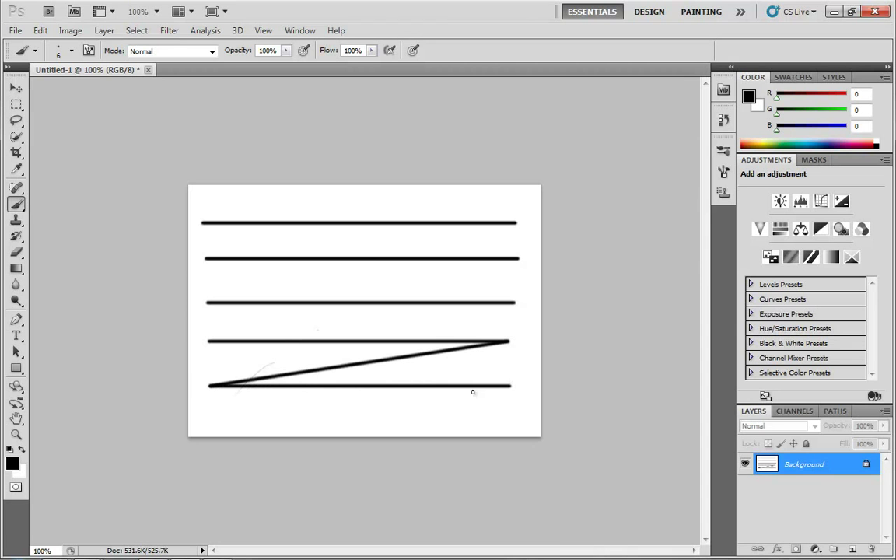
shift+click(202, 427)
drag(203, 428, 498, 427)
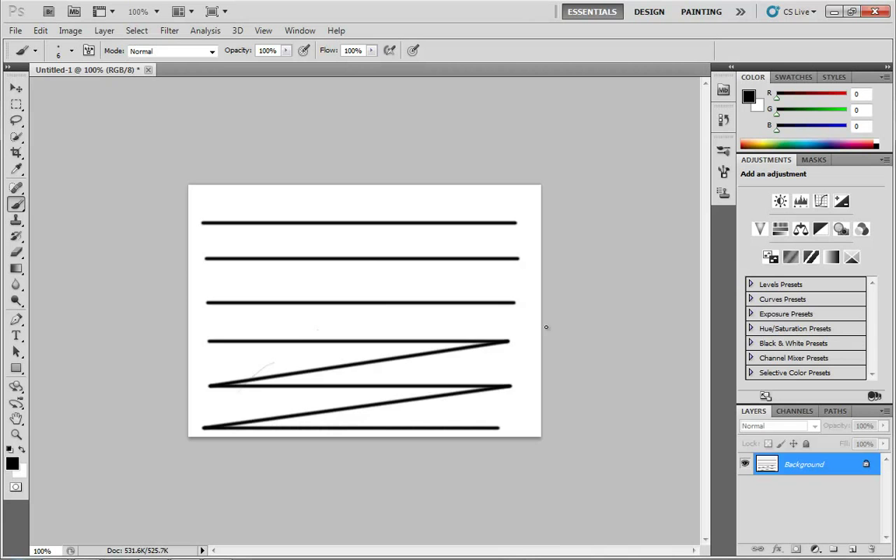
Step: Undo all the horizontal and diagonal lines on the canvas
key(ctrl+alt+z)
key(ctrl+alt+z)
key(ctrl+alt+z)
key(ctrl+alt+z)
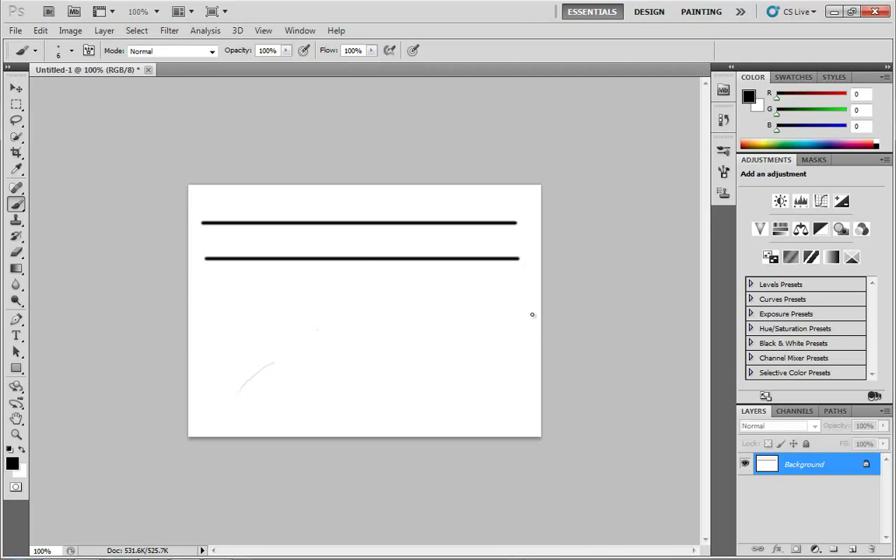
key(ctrl+alt+z)
key(ctrl+alt+z)
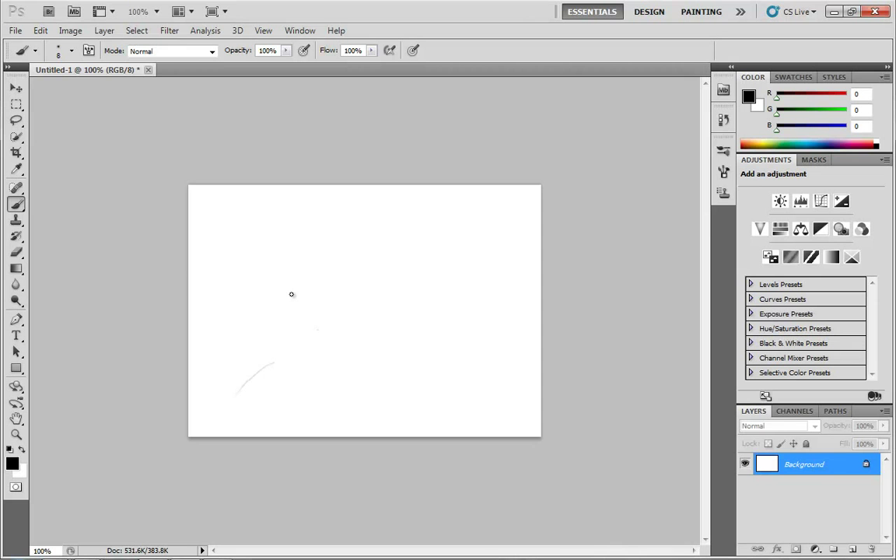
Step: Enlarge the brush to size 500
key(bracketright)
key(bracketright)
key(bracketright)
key(bracketright)
key(bracketright)
key(bracketright)
key(bracketright)
key(bracketright)
key(bracketright)
key(bracketright)
key(bracketright)
key(bracketright)
key(bracketright)
key(bracketright)
key(bracketright)
key(bracketright)
key(bracketright)
key(bracketright)
key(bracketright)
key(bracketright)
key(bracketright)
key(bracketright)
key(bracketright)
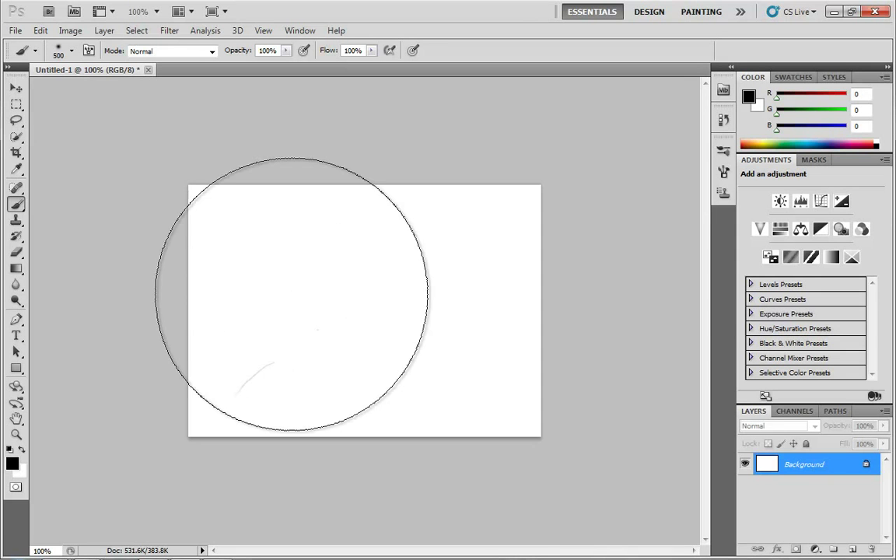
Step: Shrink the brush back to a small size and paint a thin, steep stroke down the left part of the canvas
key(bracketleft)
key(bracketleft)
key(bracketleft)
key(bracketleft)
key(bracketleft)
key(bracketleft)
key(bracketleft)
key(bracketleft)
key(bracketleft)
key(bracketleft)
key(bracketleft)
key(bracketleft)
key(bracketleft)
key(bracketleft)
key(bracketleft)
key(bracketleft)
key(bracketleft)
key(bracketleft)
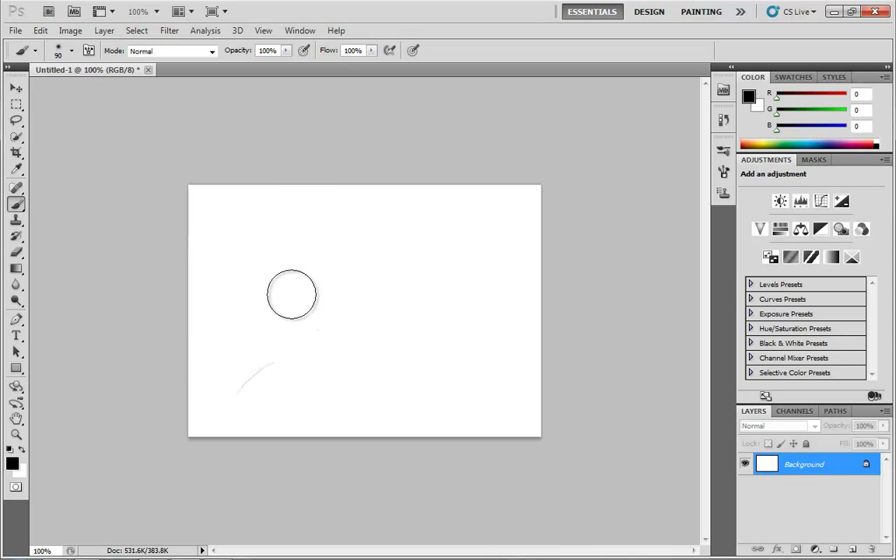
key(bracketleft)
key(bracketleft)
key(bracketleft)
key(bracketleft)
drag(245, 228, 265, 371)
Step: Enlarge the brush to size 60 and paint a thick, soft, steep stroke beside the thin one
key(bracketright)
key(bracketright)
key(bracketright)
key(bracketright)
key(bracketright)
key(bracketright)
key(bracketright)
key(bracketright)
key(bracketright)
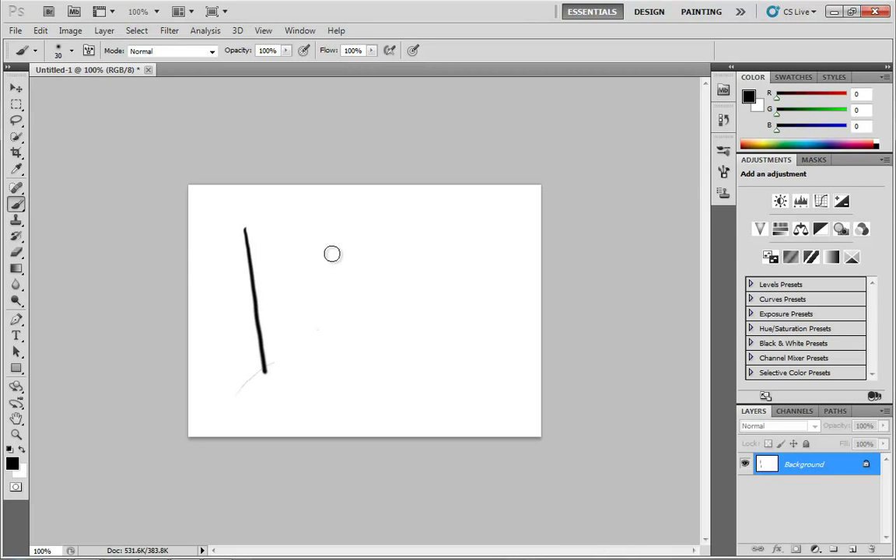
key(bracketright)
key(bracketright)
drag(333, 225, 364, 362)
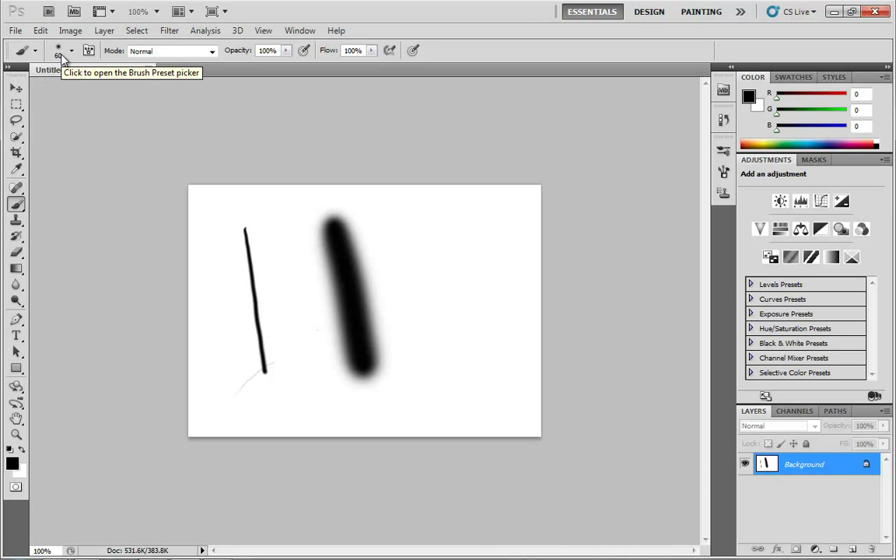
Step: Reduce the brush size to 3 and erase the thin and thick strokes from the canvas
key(bracketleft)
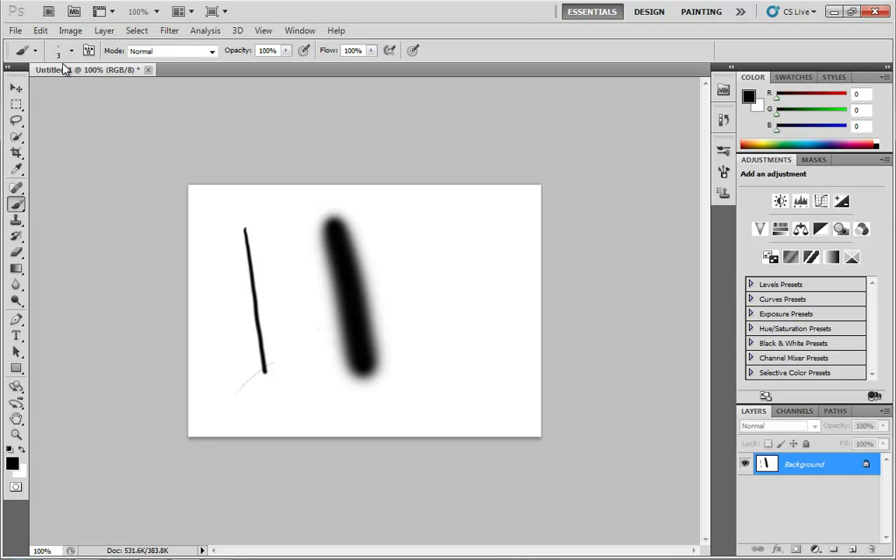
mouse_move(393, 354)
mouse_down()
mouse_move(375, 392)
mouse_move(385, 348)
mouse_move(357, 383)
mouse_move(348, 376)
mouse_move(378, 294)
mouse_move(372, 287)
mouse_move(329, 330)
mouse_move(352, 267)
mouse_move(321, 284)
mouse_move(317, 274)
mouse_move(349, 207)
mouse_move(307, 240)
mouse_move(264, 221)
mouse_move(250, 249)
mouse_move(248, 218)
mouse_move(277, 390)
mouse_move(259, 356)
mouse_up()
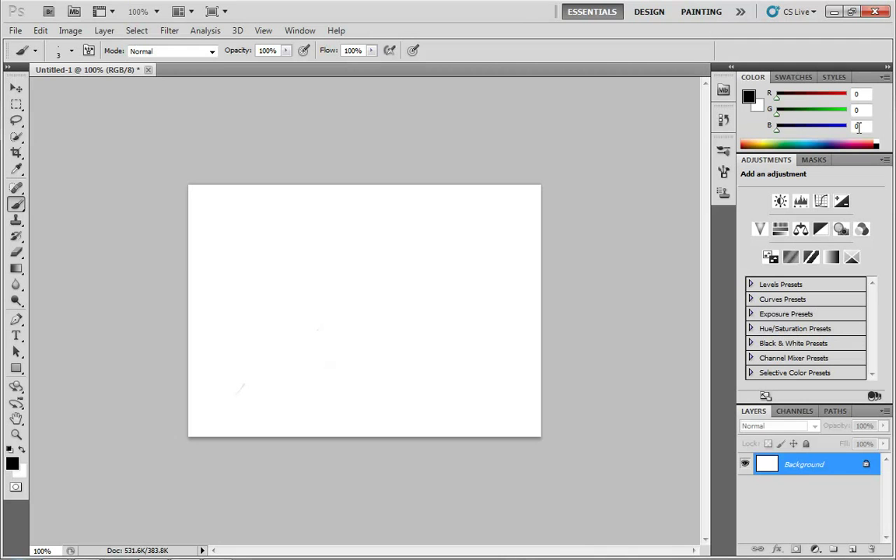
Step: Set the foreground color to gold (RGB 200, 166, 45) from the spectrum, and to magenta (RGB 158, 0, 93) from the swatches
mouse_move(778, 99)
mouse_down()
mouse_move(817, 101)
mouse_move(776, 103)
mouse_up()
drag(807, 139, 759, 142)
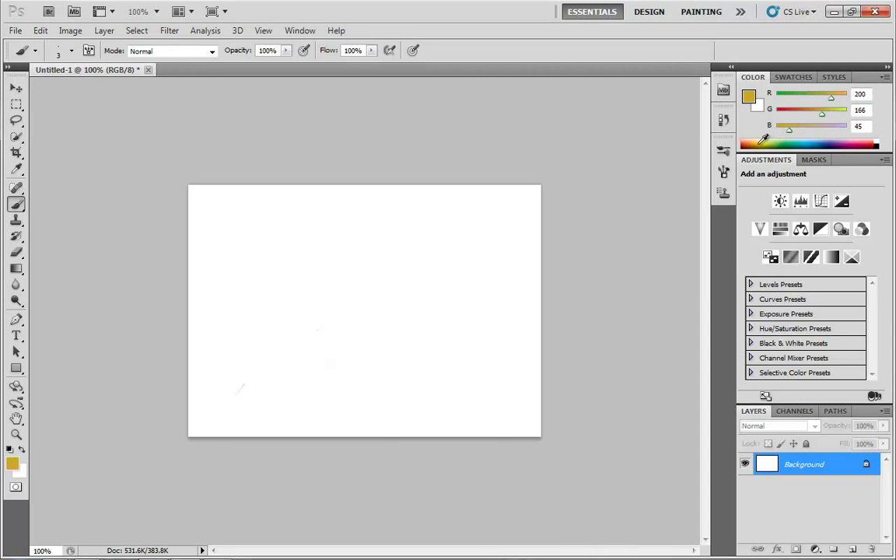
click(792, 78)
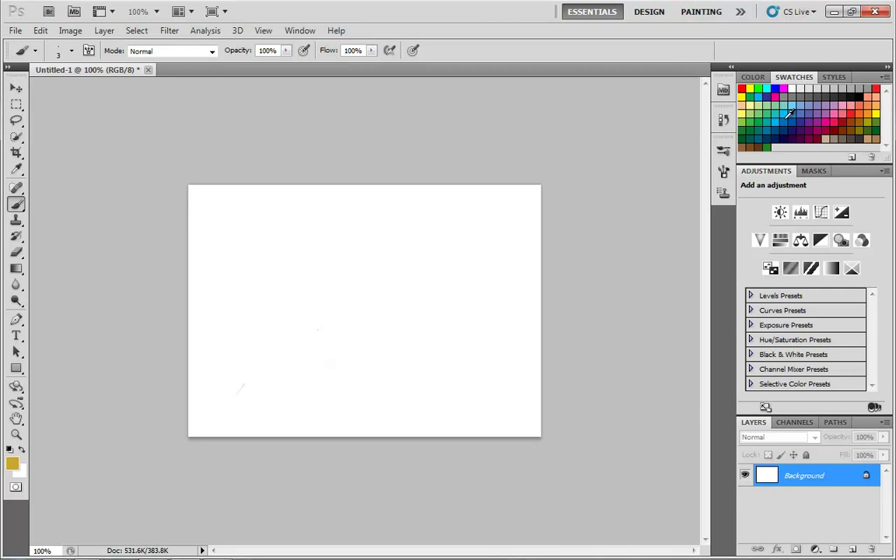
click(785, 118)
click(819, 128)
click(752, 77)
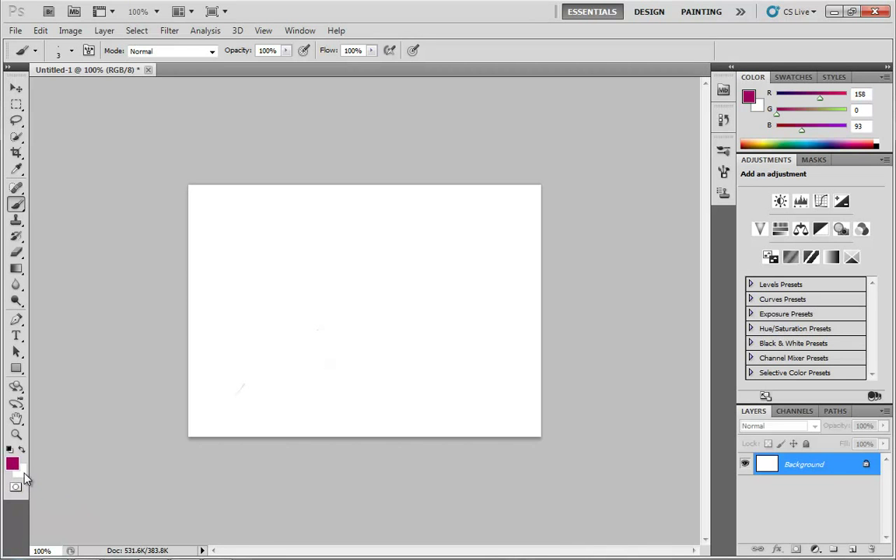
Step: Set the foreground color to dark green (RGB 20, 84, 13) with the Color Picker
click(12, 465)
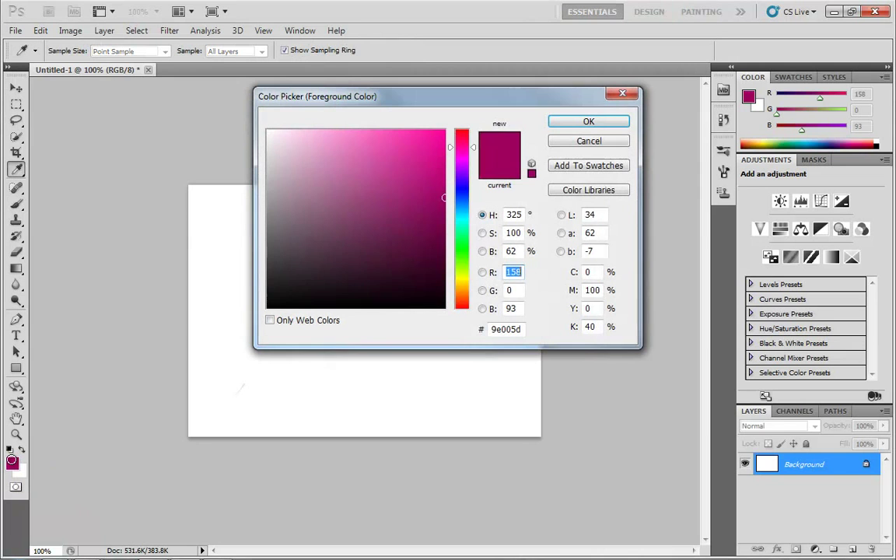
click(465, 253)
drag(417, 252, 418, 249)
click(586, 122)
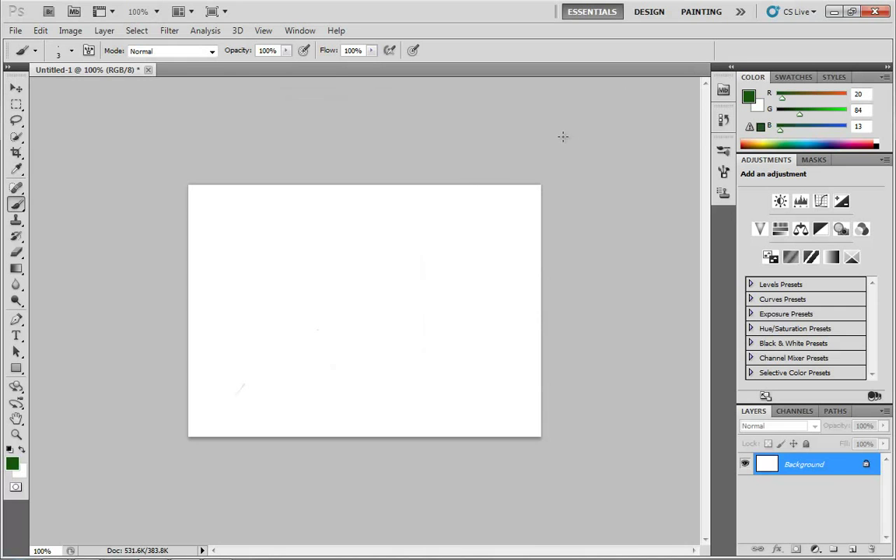
Step: Scribble a dark green patch in the canvas center, enlarging the brush to size 10 to fill most of it in
mouse_move(346, 305)
mouse_down()
mouse_move(375, 286)
mouse_move(380, 305)
mouse_move(335, 320)
mouse_move(334, 342)
mouse_move(337, 270)
mouse_move(334, 278)
mouse_move(361, 261)
mouse_move(380, 294)
mouse_move(358, 335)
mouse_move(354, 289)
mouse_up()
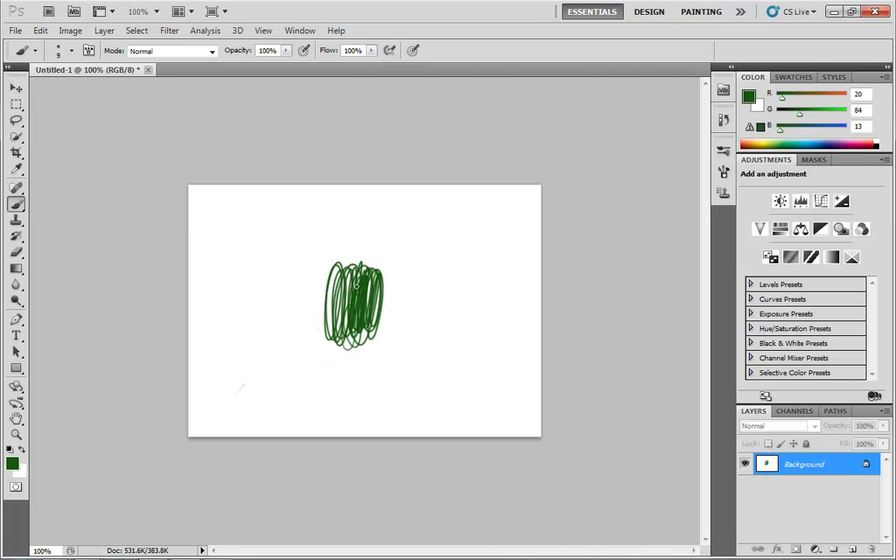
key(])
mouse_move(358, 288)
mouse_down()
mouse_move(333, 337)
mouse_move(324, 326)
mouse_move(328, 284)
mouse_move(332, 316)
mouse_move(356, 269)
mouse_move(353, 317)
mouse_move(351, 282)
mouse_up()
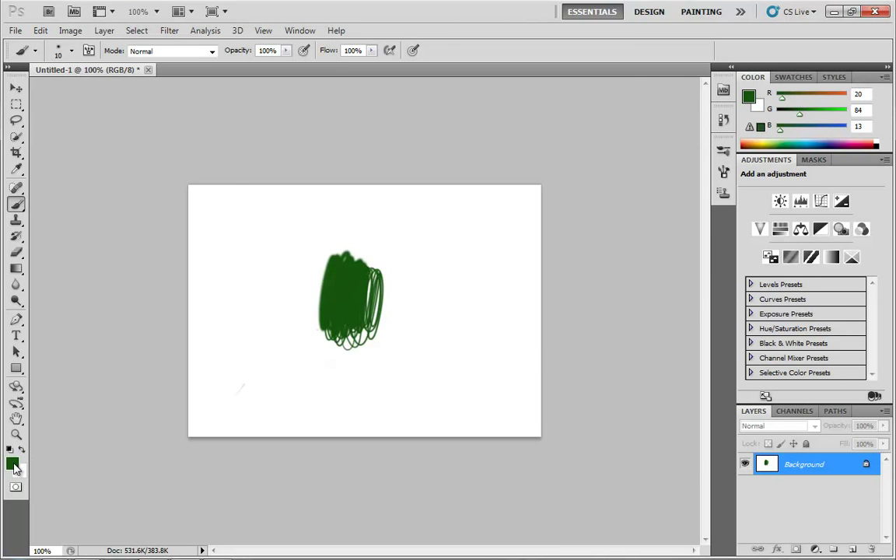
Step: Set the foreground color to orange (RGB 206, 136, 36) and scribble a patch overlapping the green patch's upper right
click(11, 464)
drag(459, 286, 459, 291)
click(415, 163)
click(564, 127)
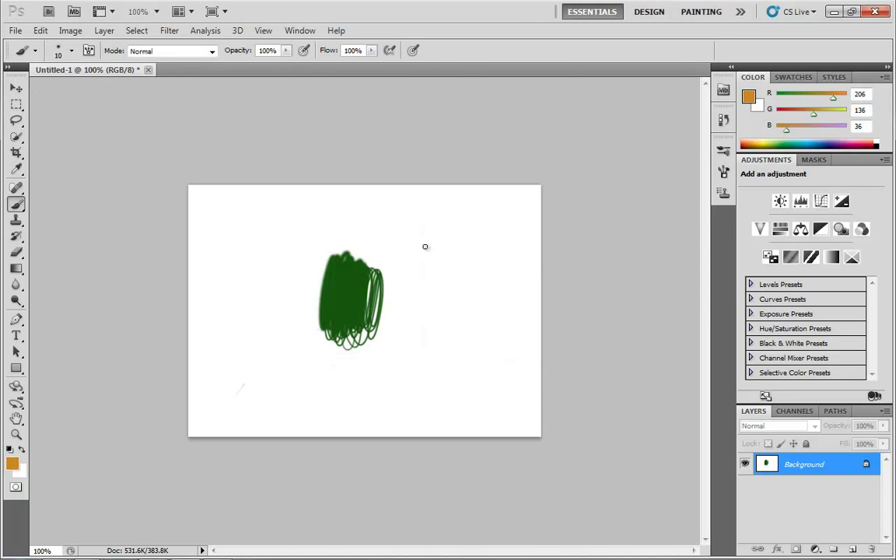
mouse_move(403, 267)
mouse_down()
mouse_move(363, 295)
mouse_move(364, 283)
mouse_move(347, 280)
mouse_move(354, 268)
mouse_move(358, 277)
mouse_move(377, 270)
mouse_move(371, 293)
mouse_move(391, 300)
mouse_move(399, 273)
mouse_up()
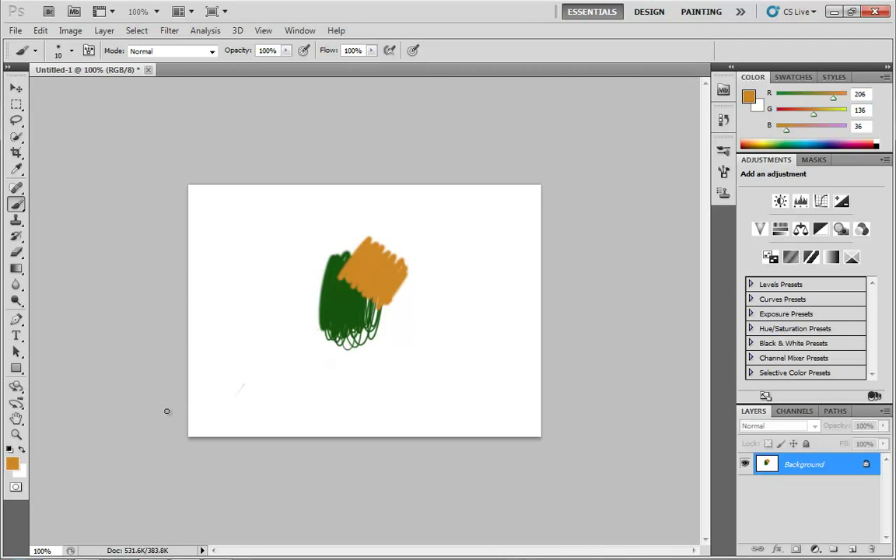
Step: Reset the foreground and background colors to default black and white, and erase the green and orange patches
key(d)
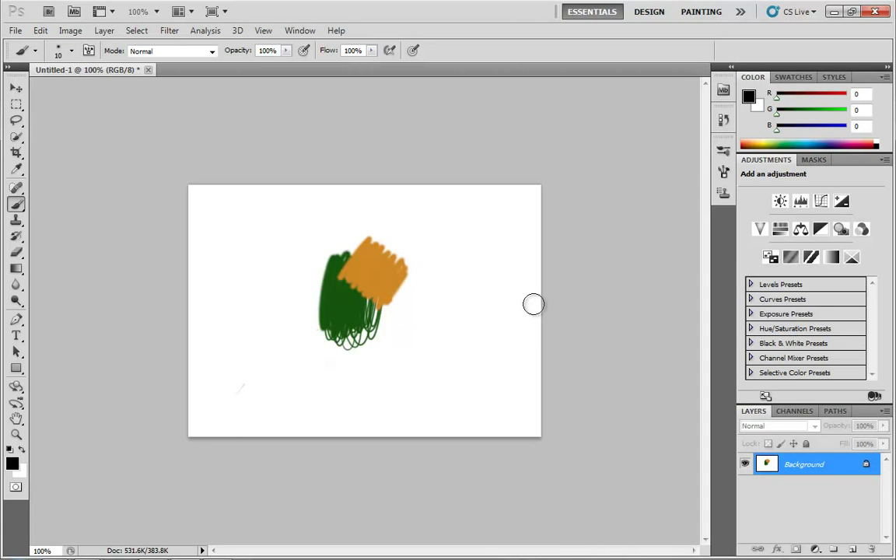
mouse_move(408, 269)
mouse_down()
mouse_move(347, 351)
mouse_move(363, 276)
mouse_move(354, 264)
mouse_move(332, 289)
mouse_move(369, 298)
mouse_up()
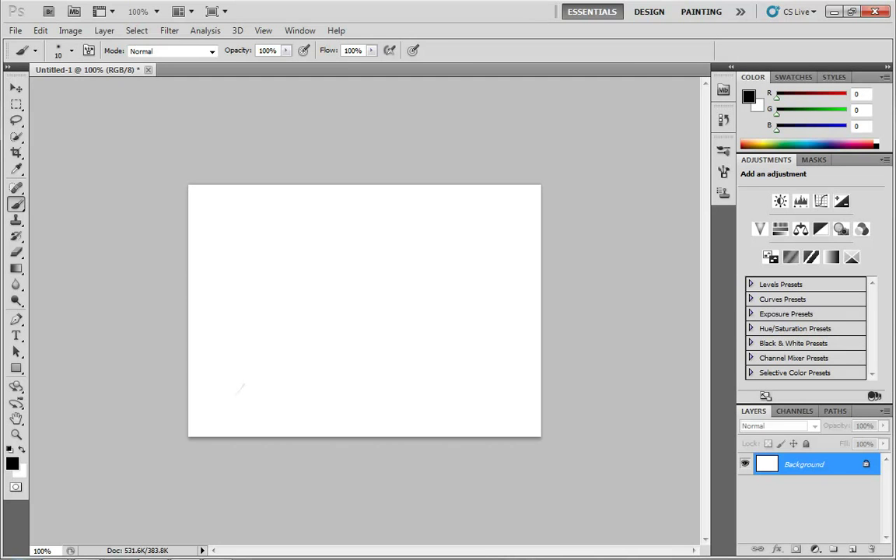
Step: Set the foreground color to dark blue (RGB 19, 24, 120) with the Color Picker
click(12, 463)
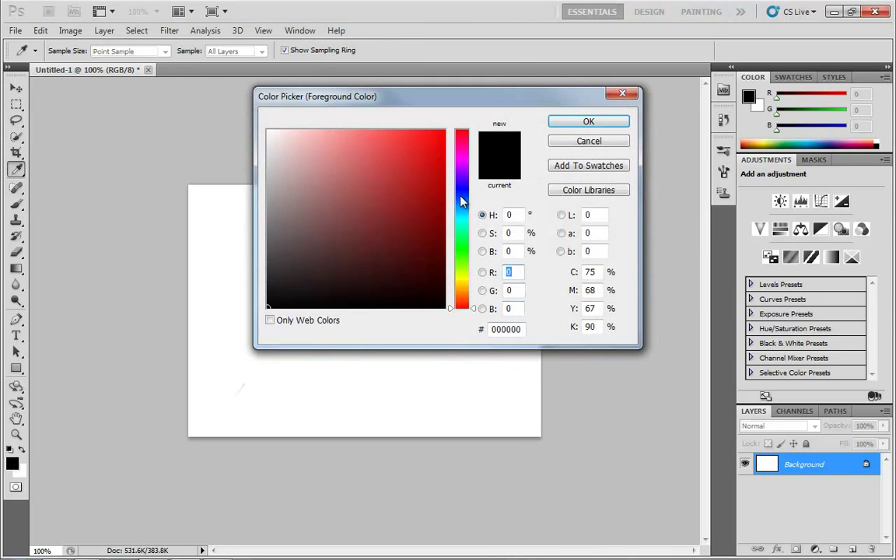
click(461, 196)
click(417, 224)
click(585, 122)
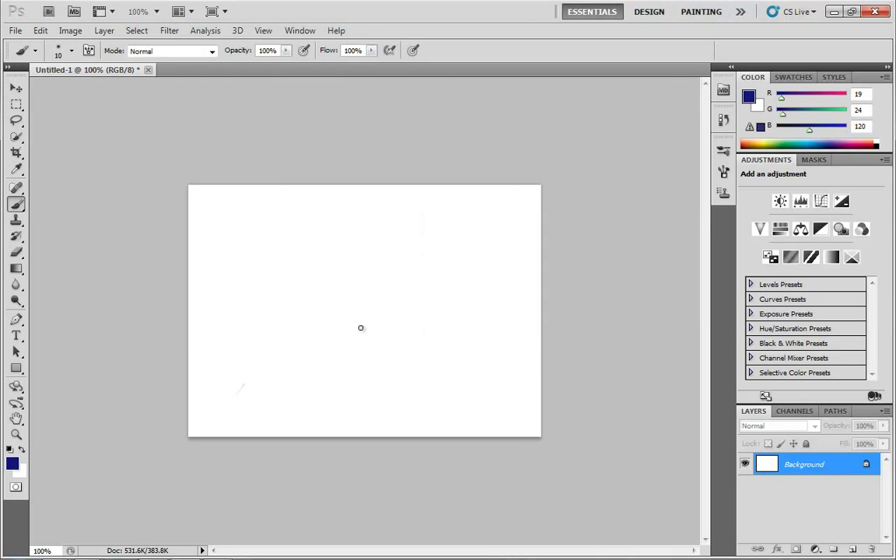
Step: Scribble a slanted dark blue patch below the canvas center and paint over its upper edge in the default black
mouse_move(372, 362)
mouse_down()
mouse_move(399, 321)
mouse_move(326, 365)
mouse_move(357, 348)
mouse_move(351, 359)
mouse_move(368, 353)
mouse_move(364, 361)
mouse_move(380, 360)
mouse_move(435, 333)
mouse_move(404, 339)
mouse_move(395, 323)
mouse_move(306, 366)
mouse_up()
key(d)
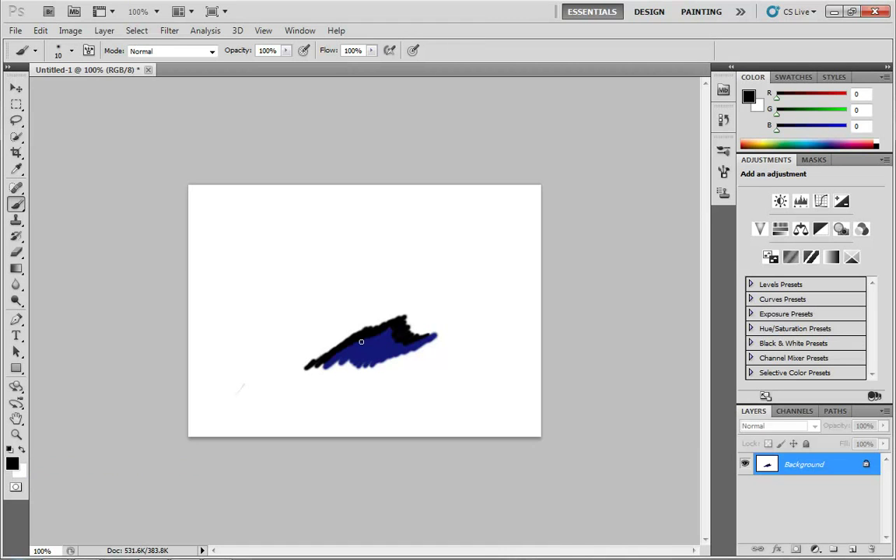
Step: Swap the foreground and background colors three times, ending with white as the foreground color
key(x)
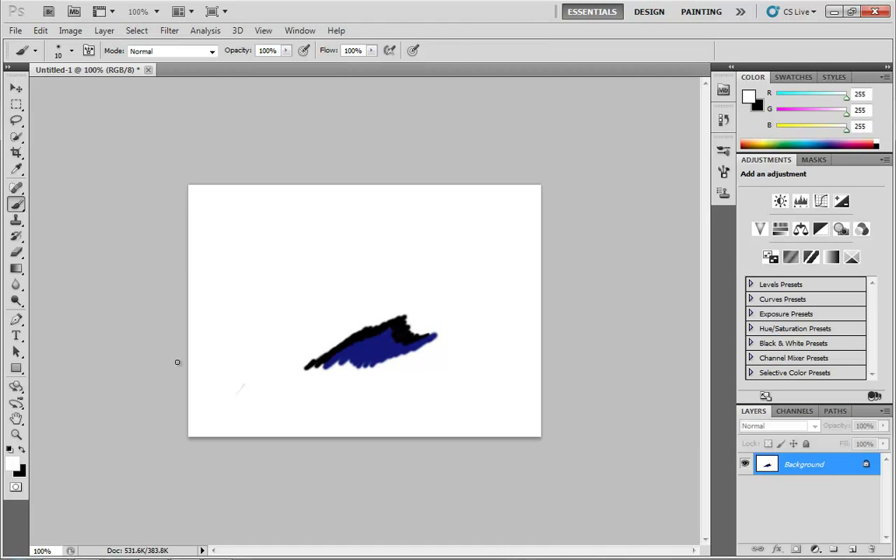
click(23, 449)
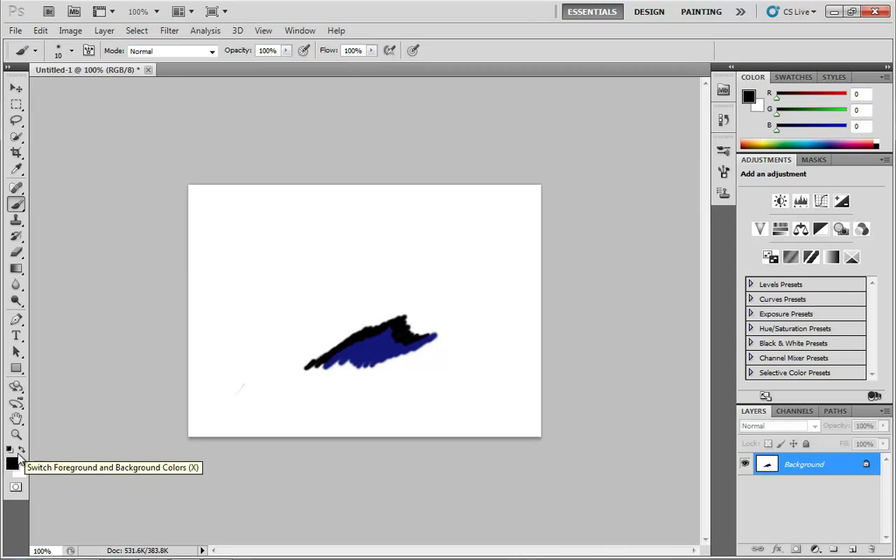
click(22, 450)
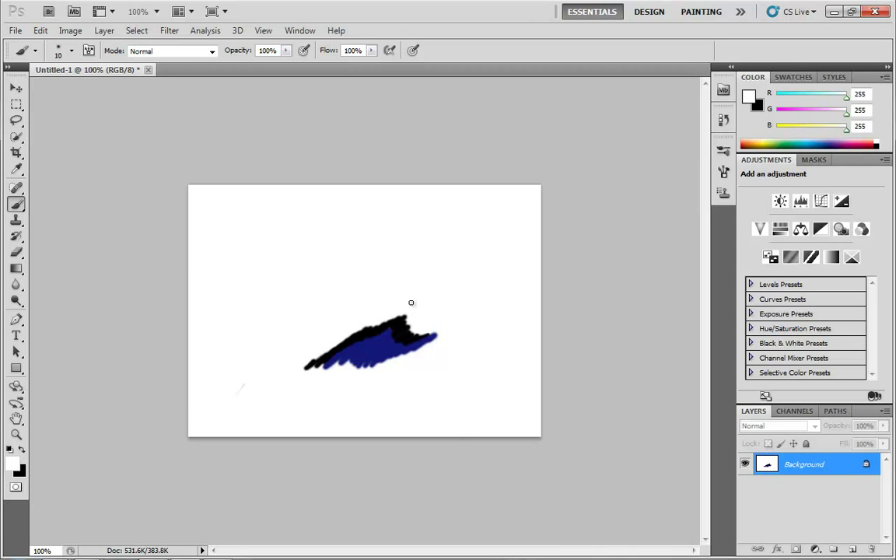
Step: Scribble a black patch above the dark blue one, and paint a white streak through it after swapping foreground and background colors
key(x)
mouse_move(425, 287)
mouse_down()
mouse_move(382, 315)
mouse_move(401, 291)
mouse_move(358, 318)
mouse_move(363, 306)
mouse_move(319, 337)
mouse_move(312, 332)
mouse_move(342, 304)
mouse_move(316, 315)
mouse_up()
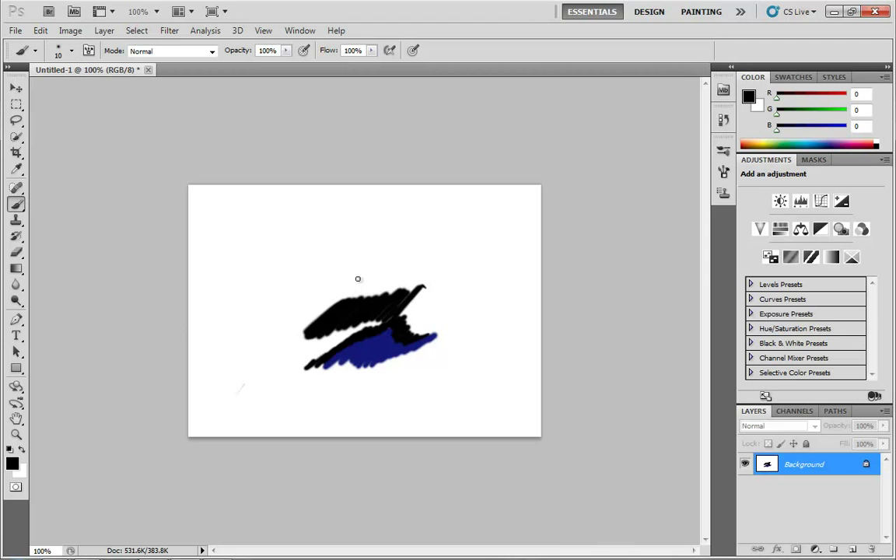
key(x)
mouse_move(389, 308)
mouse_down()
mouse_move(339, 319)
mouse_move(344, 309)
mouse_move(309, 316)
mouse_up()
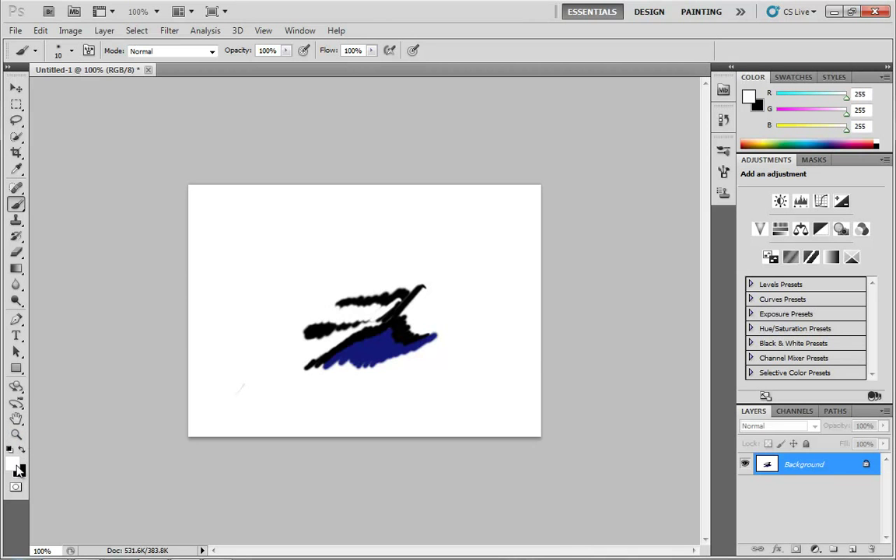
Step: Set the foreground color to a medium blue (RGB 15, 19, 186) with the Color Picker
click(15, 466)
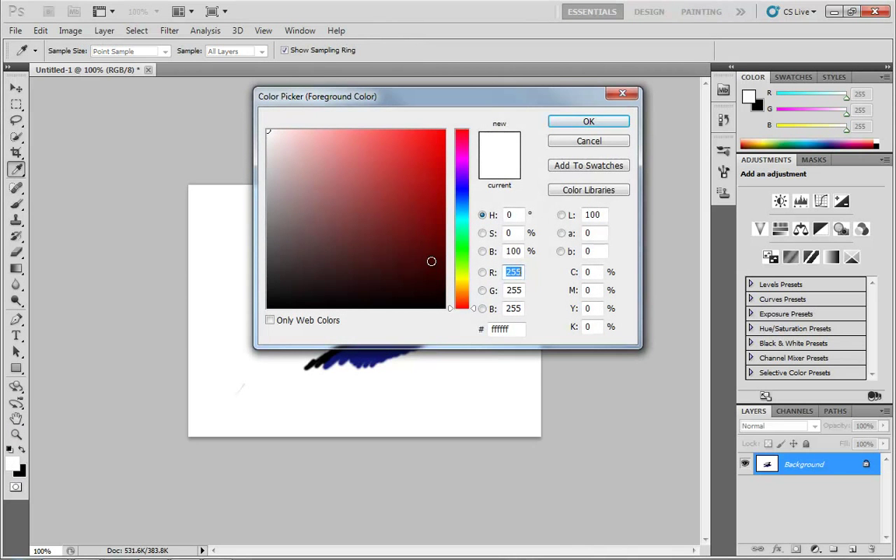
click(462, 190)
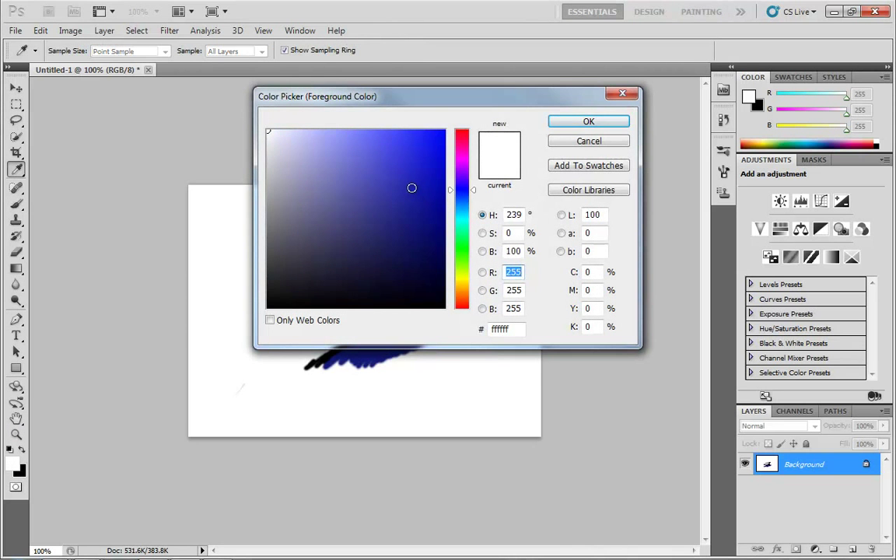
click(436, 136)
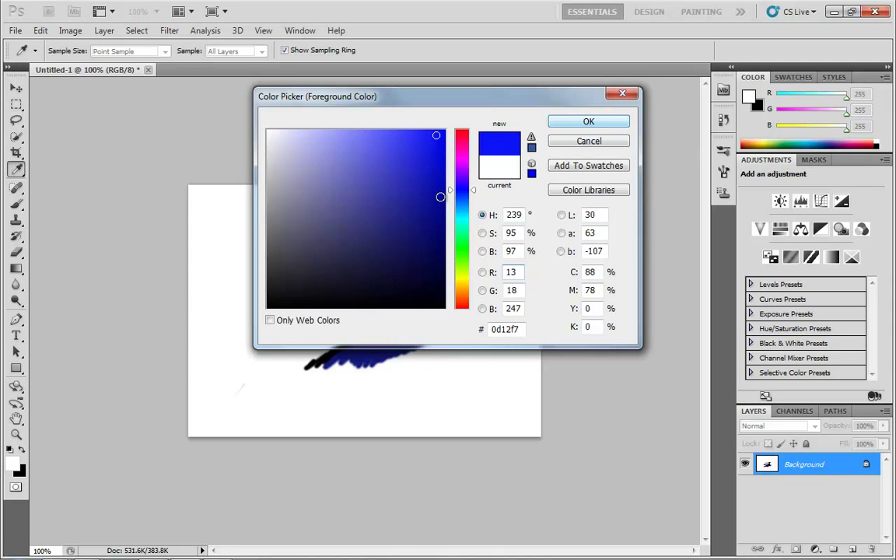
click(430, 178)
click(589, 121)
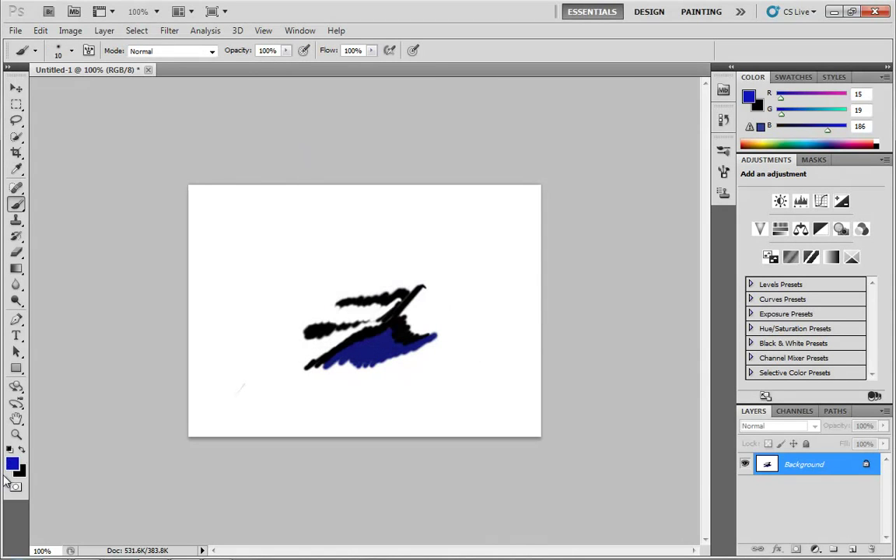
Step: Set the background color to red (RGB 211, 22, 22) with the Color Picker
click(22, 471)
click(427, 160)
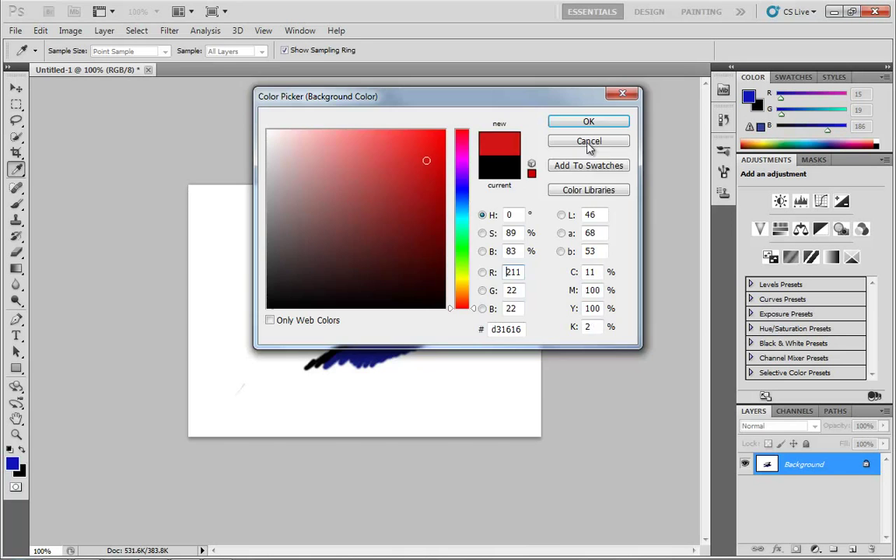
click(591, 122)
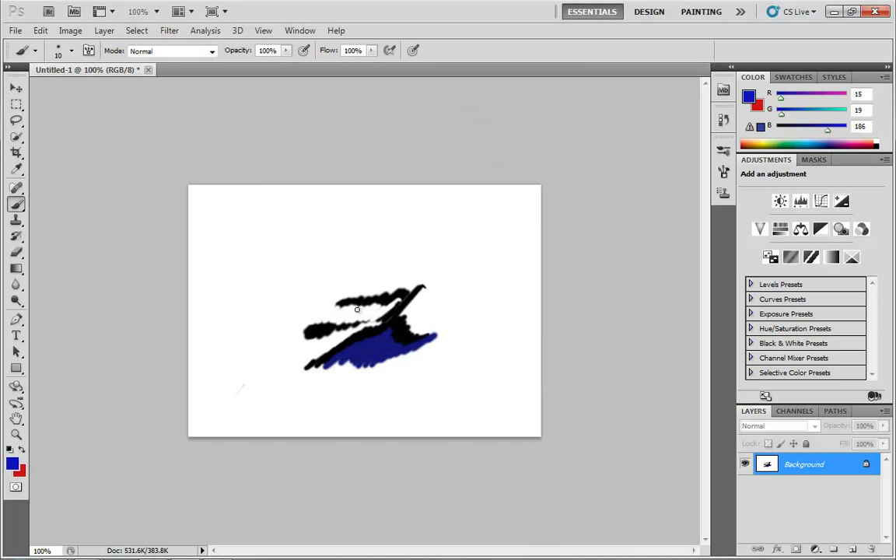
Step: Scribble overlapping blue and red strokes above the black patch, swapping the two colors between strokes and ending with red as foreground
mouse_move(266, 260)
mouse_down()
mouse_move(317, 238)
mouse_move(320, 249)
mouse_move(340, 247)
mouse_move(363, 235)
mouse_move(345, 258)
mouse_move(282, 279)
mouse_move(349, 248)
mouse_move(298, 255)
mouse_move(319, 240)
mouse_up()
key(x)
key(x)
key(x)
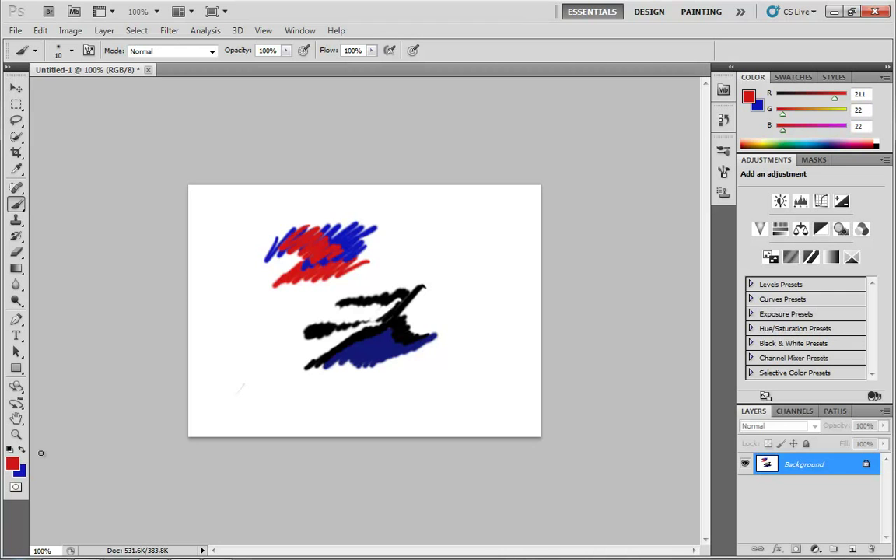
Step: Open the Color Picker for the foreground color, try a near-black shade and shift the hue to 220°
click(12, 465)
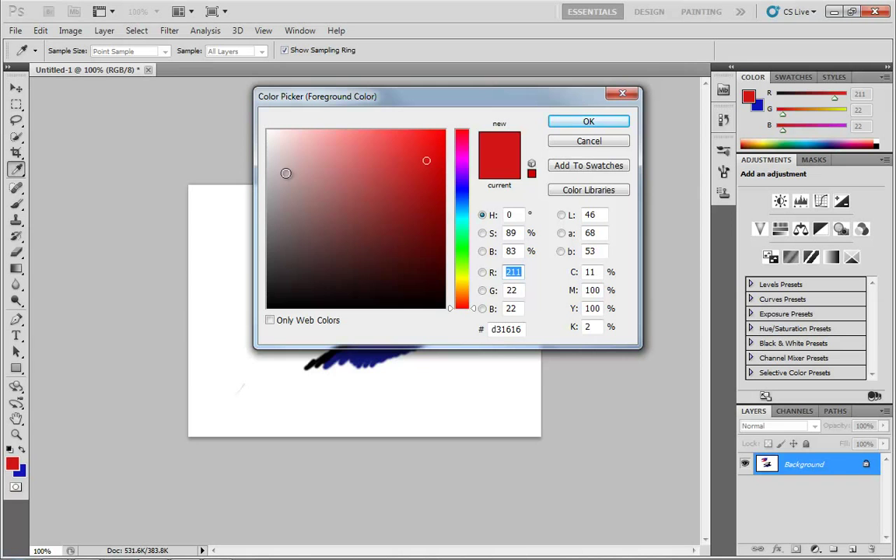
click(421, 217)
drag(271, 213, 301, 292)
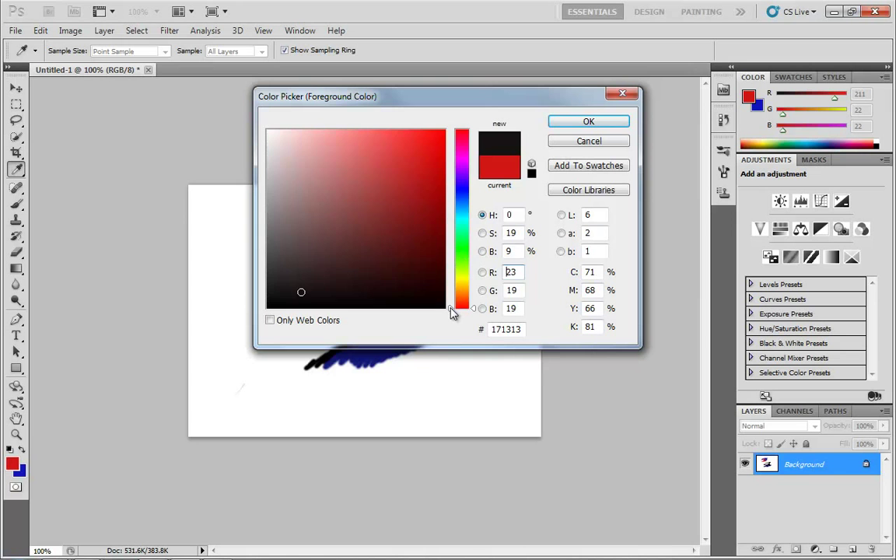
mouse_move(453, 310)
mouse_down()
mouse_move(448, 116)
mouse_move(442, 326)
mouse_move(449, 230)
mouse_move(427, 136)
mouse_move(427, 206)
mouse_up()
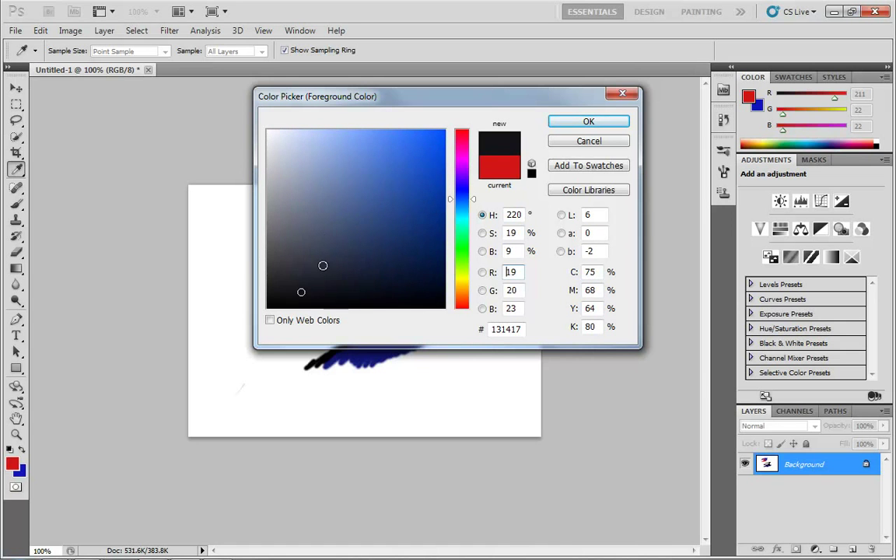
Step: Try several dark and light shades at the 220° hue, ending on light blue 889fce, and select its hex code
click(298, 228)
mouse_move(298, 228)
mouse_down()
mouse_move(266, 227)
mouse_move(426, 245)
mouse_move(312, 239)
mouse_move(284, 235)
mouse_move(430, 242)
mouse_move(348, 242)
mouse_up()
mouse_move(300, 157)
mouse_down()
mouse_move(298, 290)
mouse_move(301, 140)
mouse_move(302, 239)
mouse_move(328, 317)
mouse_move(406, 172)
mouse_move(427, 182)
mouse_move(382, 278)
mouse_move(300, 195)
mouse_move(406, 162)
mouse_move(414, 277)
mouse_move(347, 248)
mouse_up()
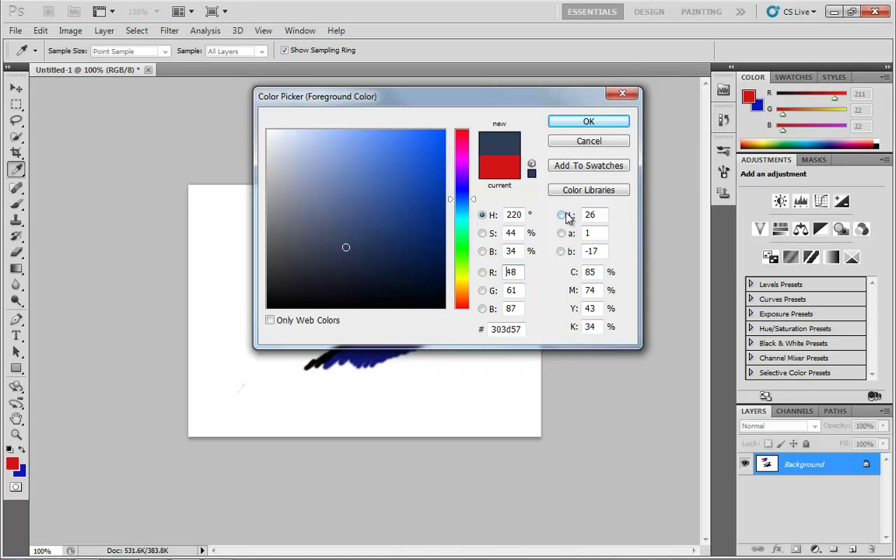
click(381, 227)
mouse_move(382, 226)
mouse_down()
mouse_move(366, 184)
mouse_move(328, 164)
mouse_up()
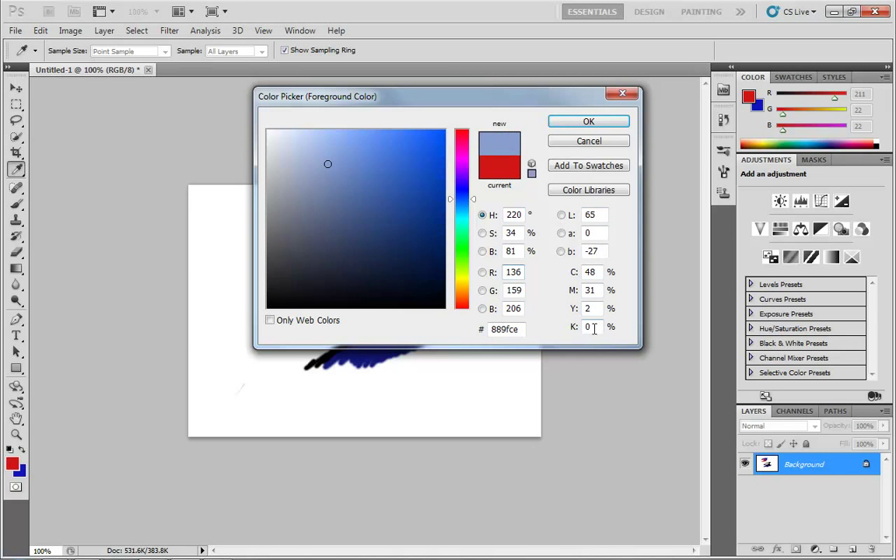
drag(523, 329, 460, 333)
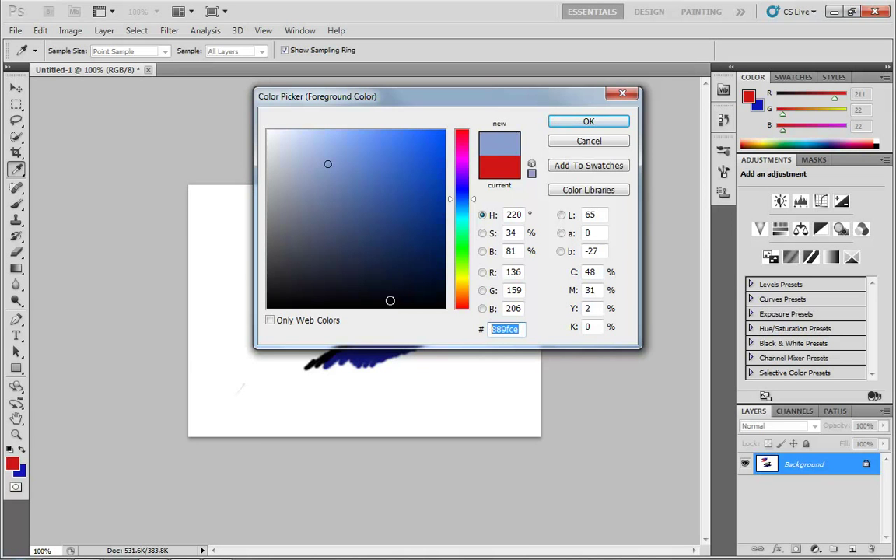
Step: Restrict the Color Picker to web colors, try the grayish blue 666699, and lift the restriction again
click(270, 321)
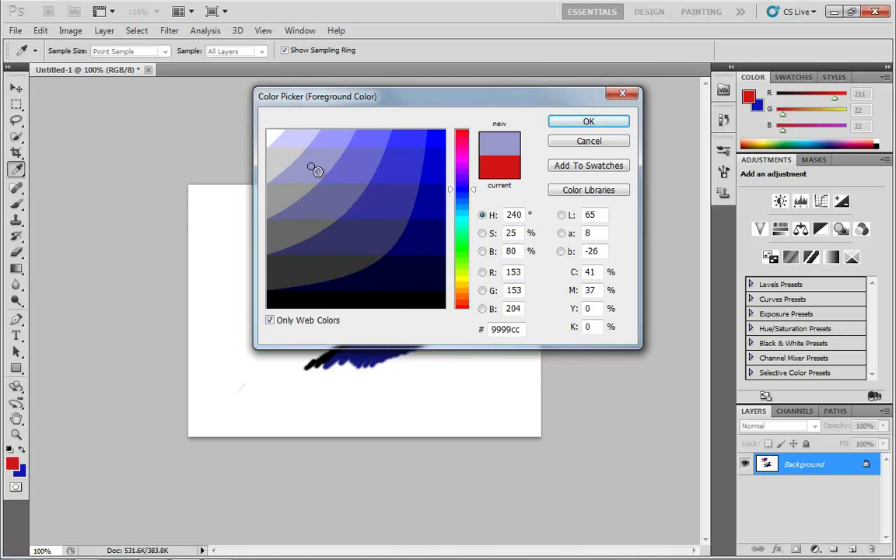
mouse_move(312, 168)
mouse_down()
mouse_move(336, 190)
mouse_move(395, 183)
mouse_move(422, 230)
mouse_move(371, 151)
mouse_move(329, 215)
mouse_up()
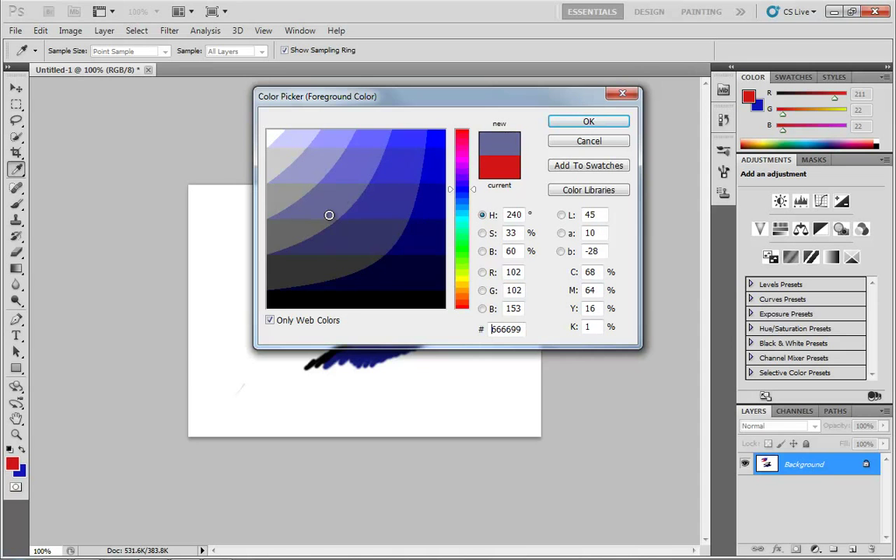
click(270, 321)
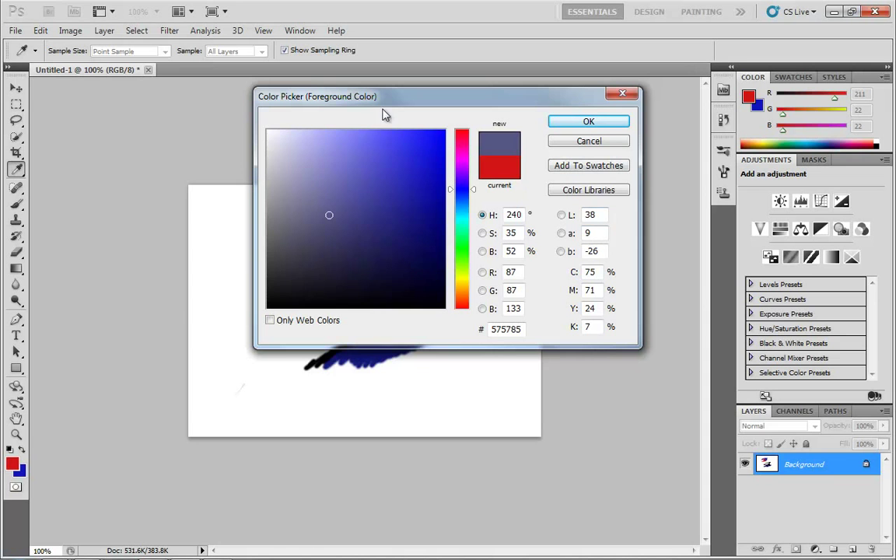
Step: Try a vivid blue, shift the hue to purple at 282°, and pick the darker purple 7e16a9
click(437, 146)
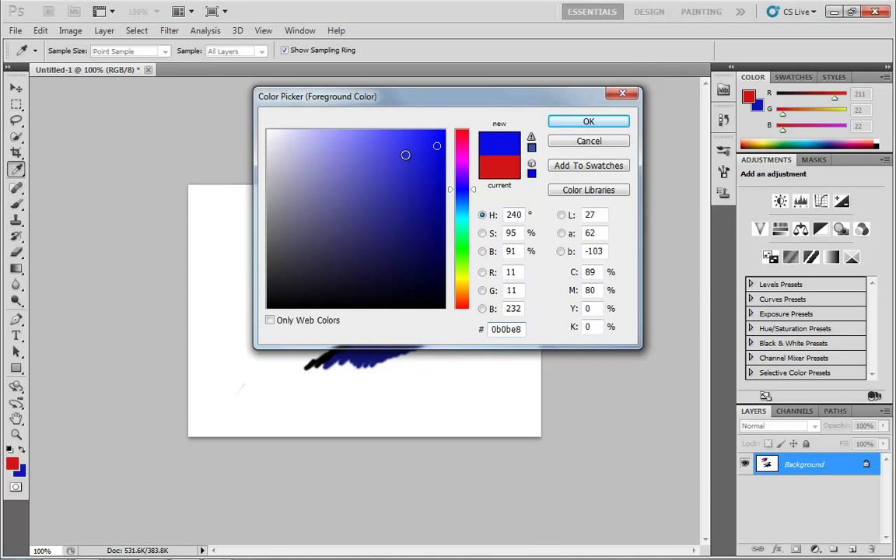
mouse_move(462, 187)
mouse_down()
mouse_move(463, 156)
mouse_move(462, 189)
mouse_move(465, 177)
mouse_up()
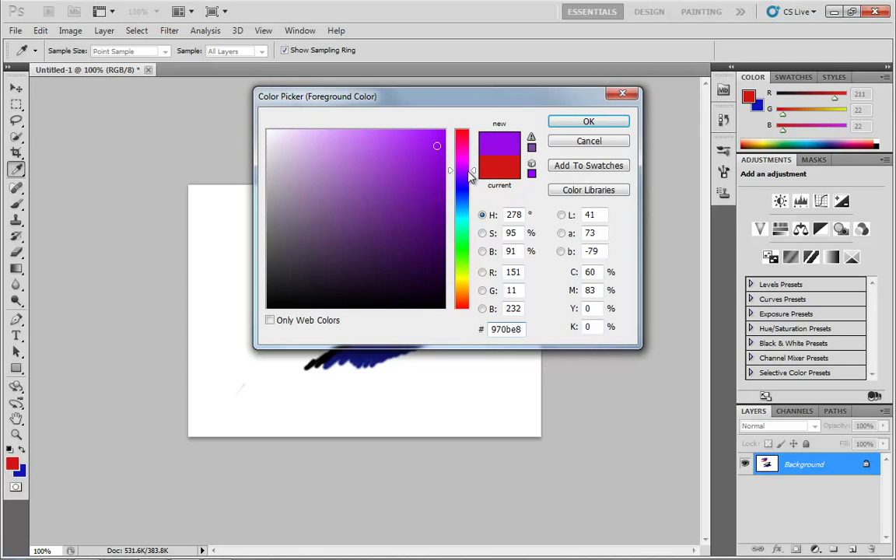
mouse_move(460, 178)
mouse_down()
mouse_move(460, 186)
mouse_move(464, 171)
mouse_move(377, 221)
mouse_move(399, 194)
mouse_move(421, 190)
mouse_up()
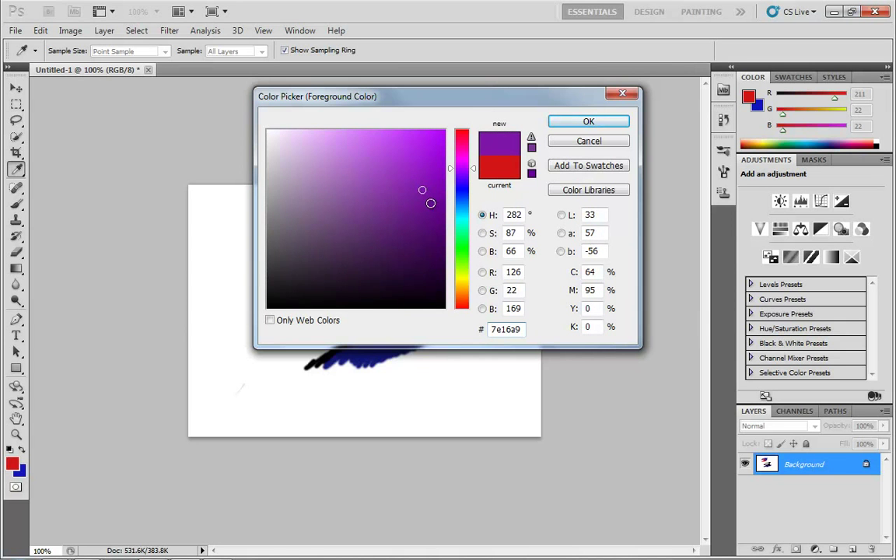
Step: Set the foreground color to orange by its hex code ff9000
click(512, 234)
key(Tab)
key(Tab)
key(Tab)
key(Tab)
drag(522, 329, 438, 332)
text(ff9000)
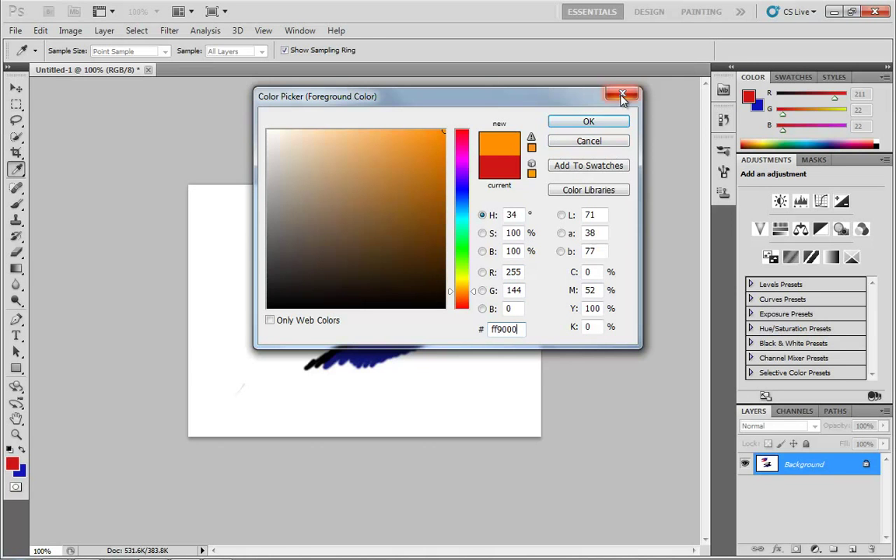
click(619, 122)
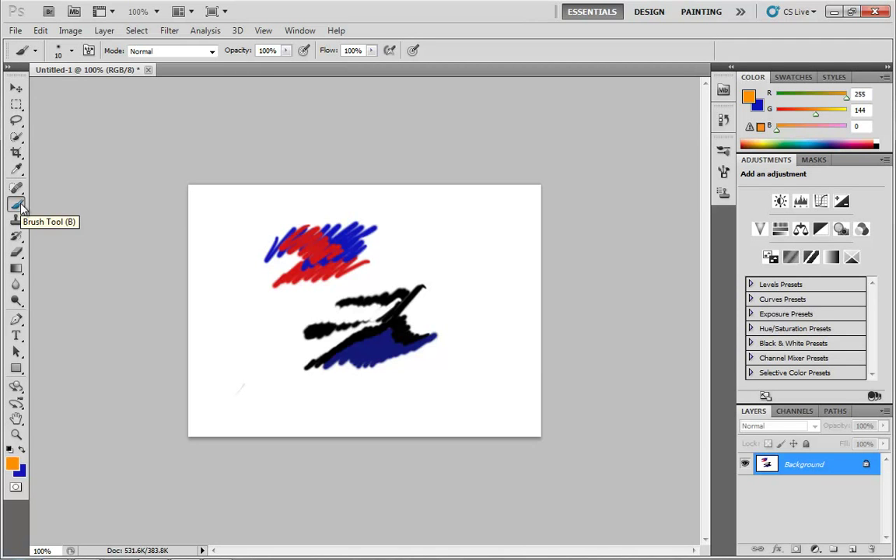
Step: Load the Airbrush Soft Round 50% flow brush preset and paint a wavy orange stroke around the scribbles
click(35, 53)
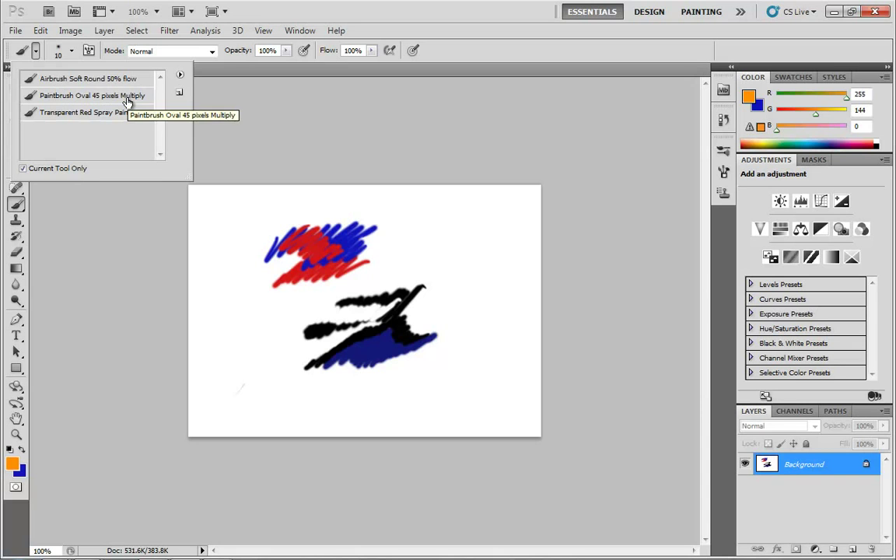
click(78, 78)
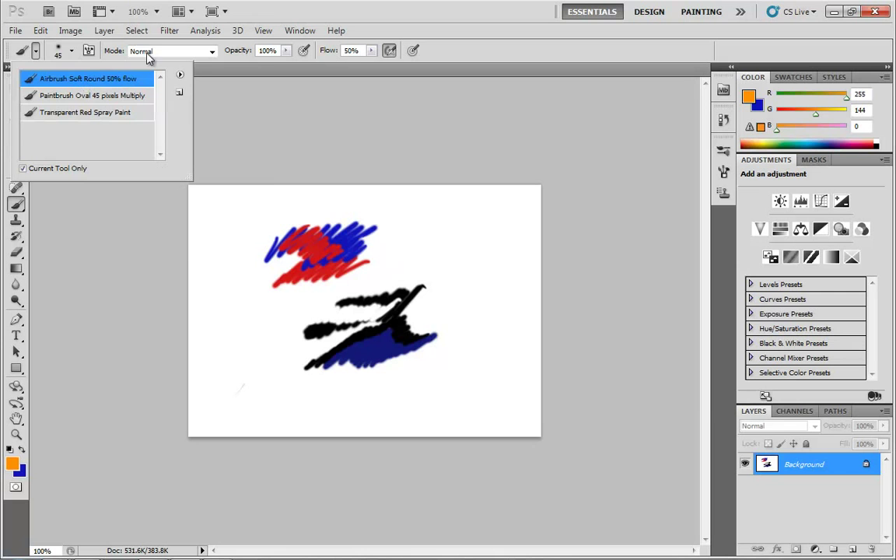
mouse_move(453, 232)
mouse_down()
mouse_move(442, 260)
mouse_move(475, 298)
mouse_move(445, 386)
mouse_move(378, 381)
mouse_move(311, 403)
mouse_move(261, 368)
mouse_move(278, 331)
mouse_move(236, 310)
mouse_move(233, 238)
mouse_up()
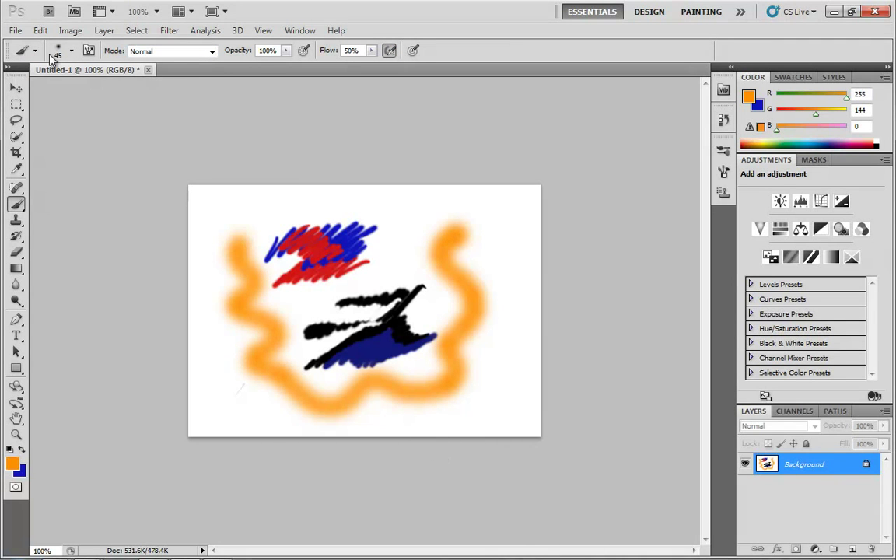
Step: Enlarge the brush to 2500 px, dab orange over the whole canvas, and undo the dab
click(70, 51)
click(33, 52)
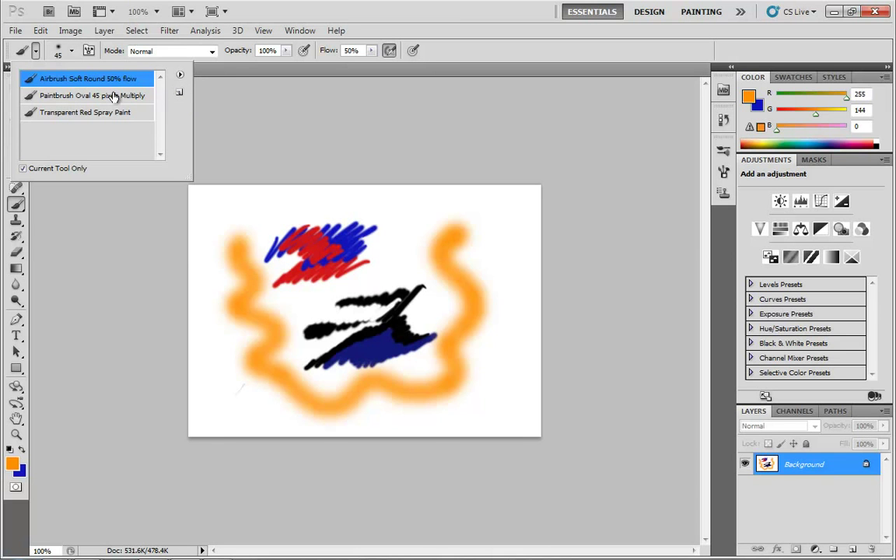
click(71, 51)
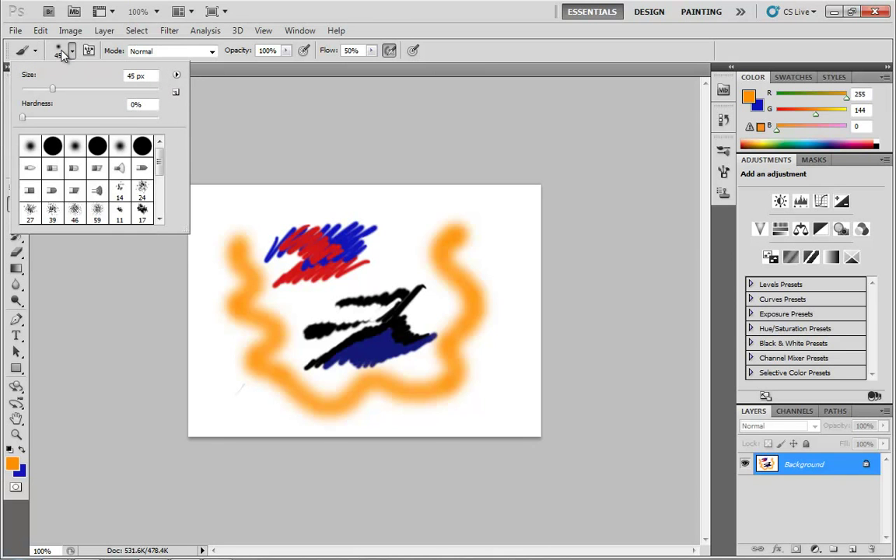
click(61, 53)
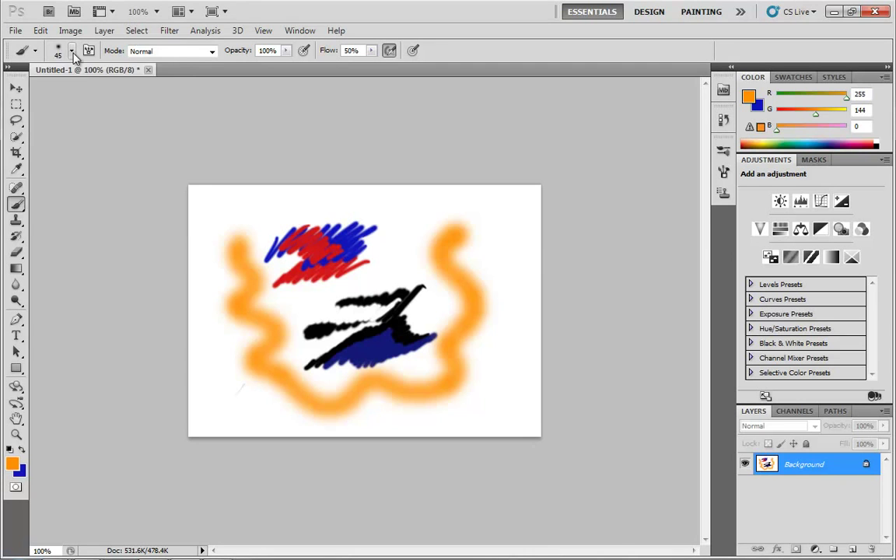
click(73, 53)
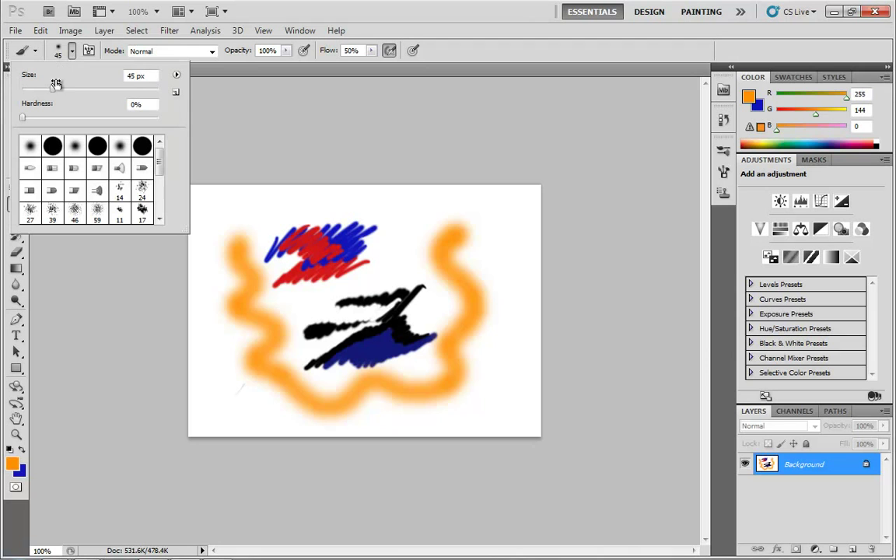
drag(53, 89, 160, 90)
click(339, 294)
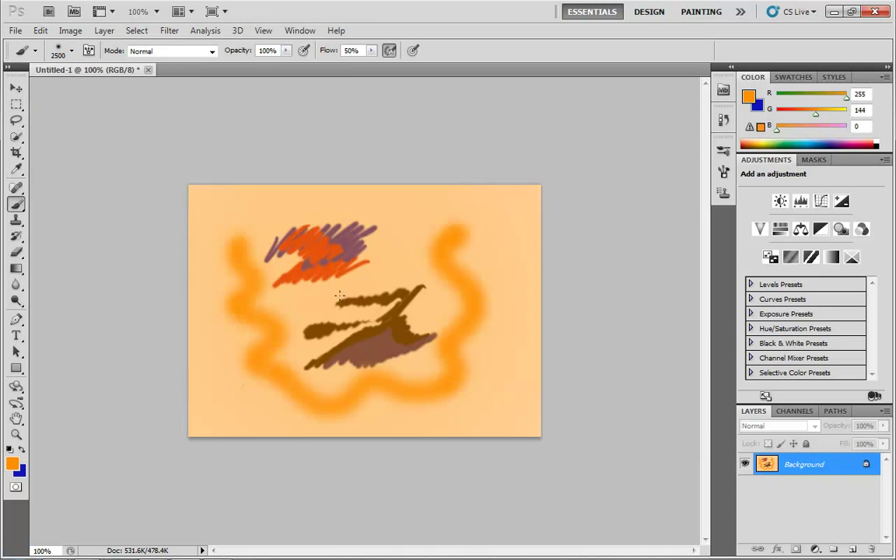
key(ctrl+z)
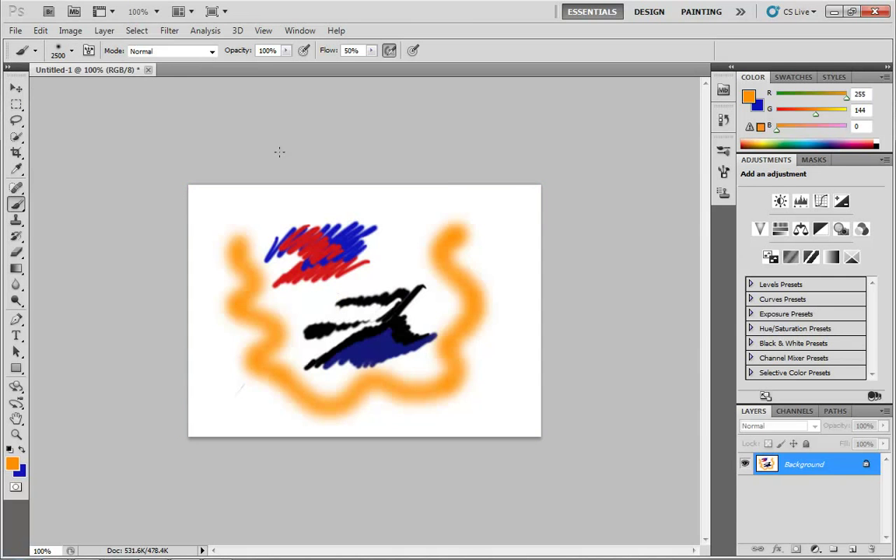
Step: Set the brush size to 31 px, try 100% hardness, return it to 0%, and browse the brush tips
click(72, 53)
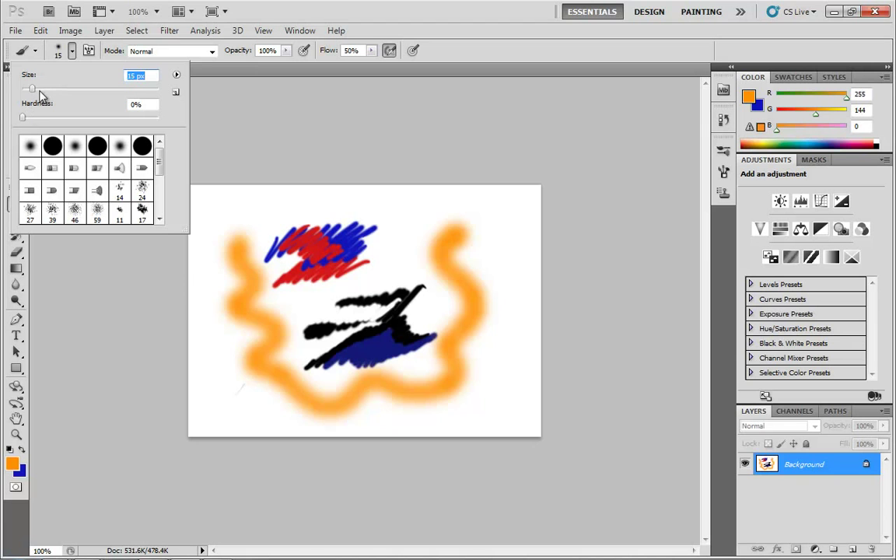
drag(32, 89, 42, 89)
drag(23, 118, 136, 118)
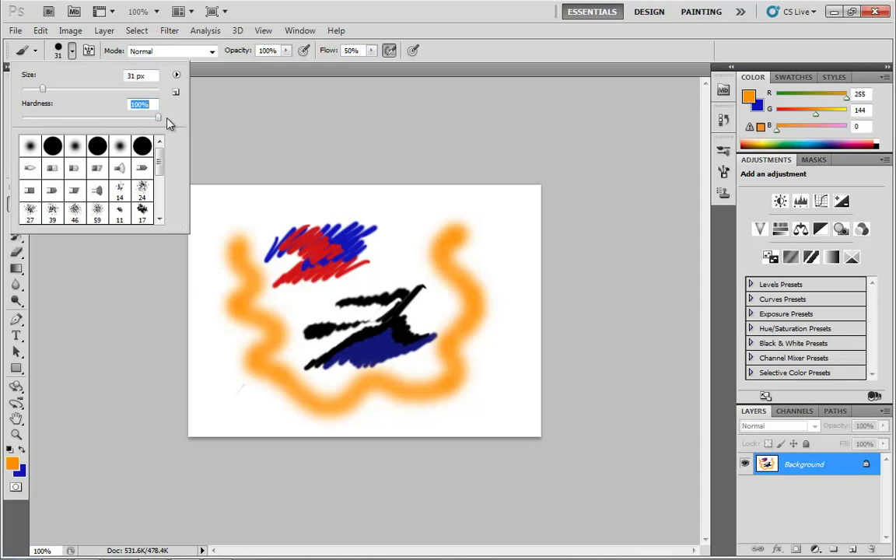
drag(158, 118, 21, 120)
scroll(161, 173, down, 3)
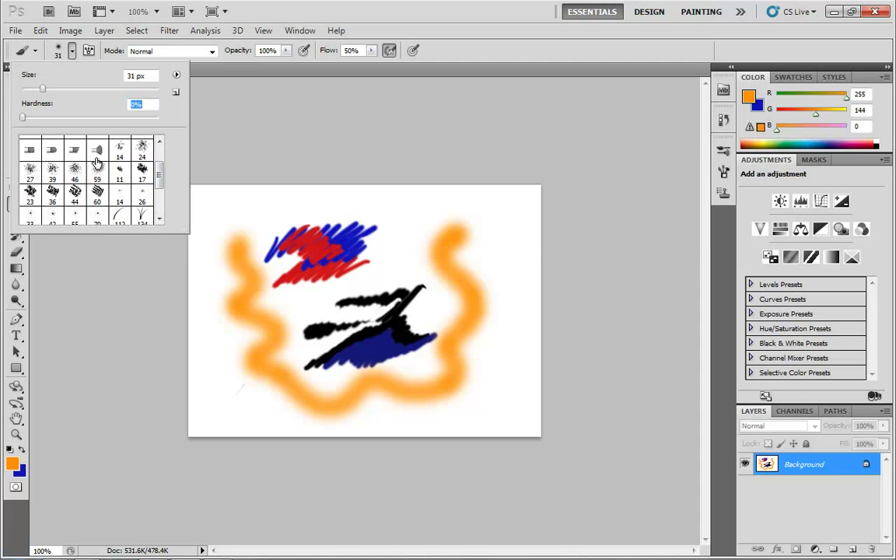
Step: Compare the soft round and hard round brush tips, and select the angled bristle tip at 31 px
scroll(162, 177, up, 3)
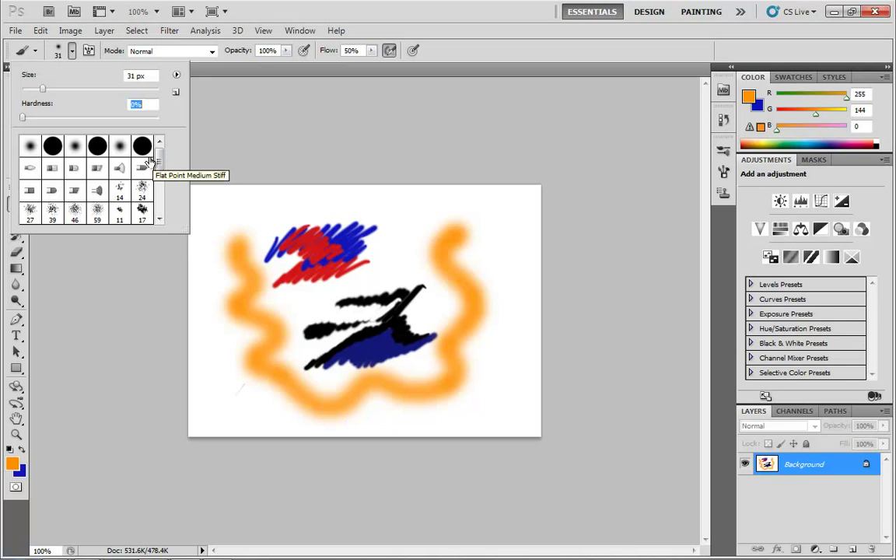
click(28, 149)
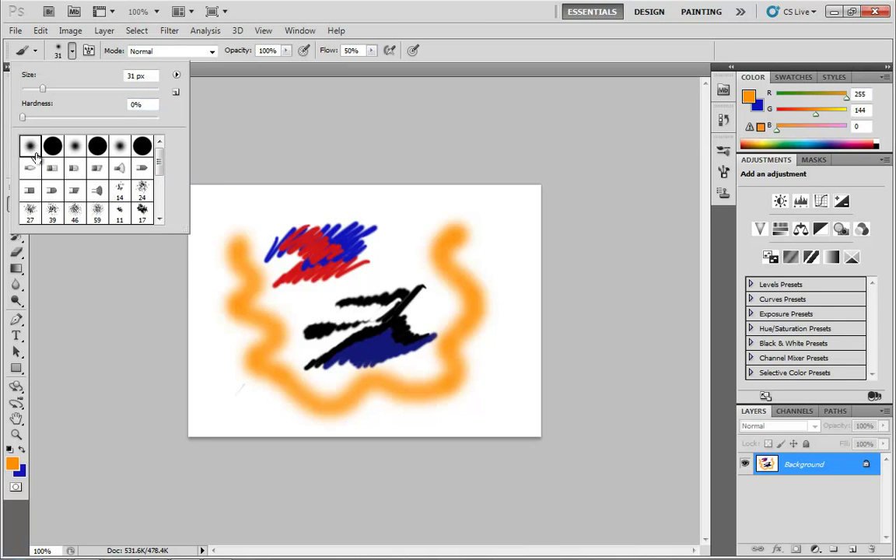
click(52, 148)
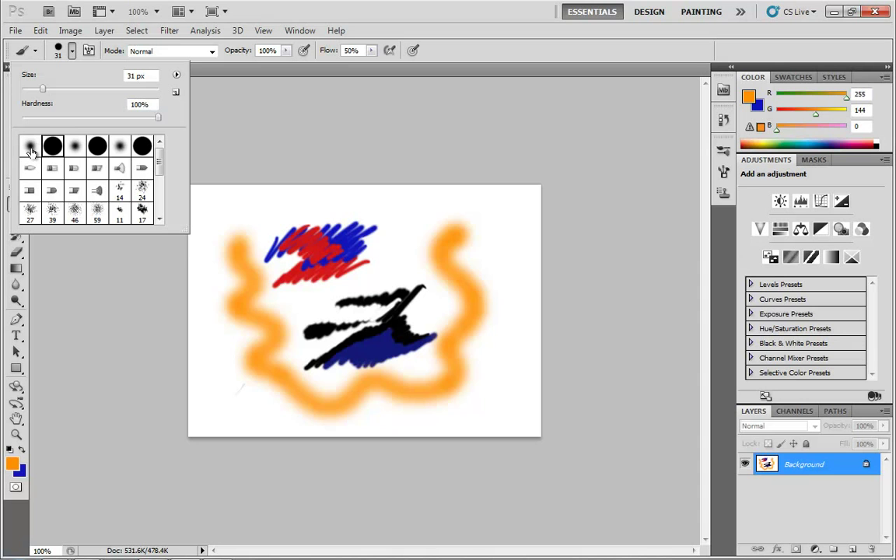
click(32, 150)
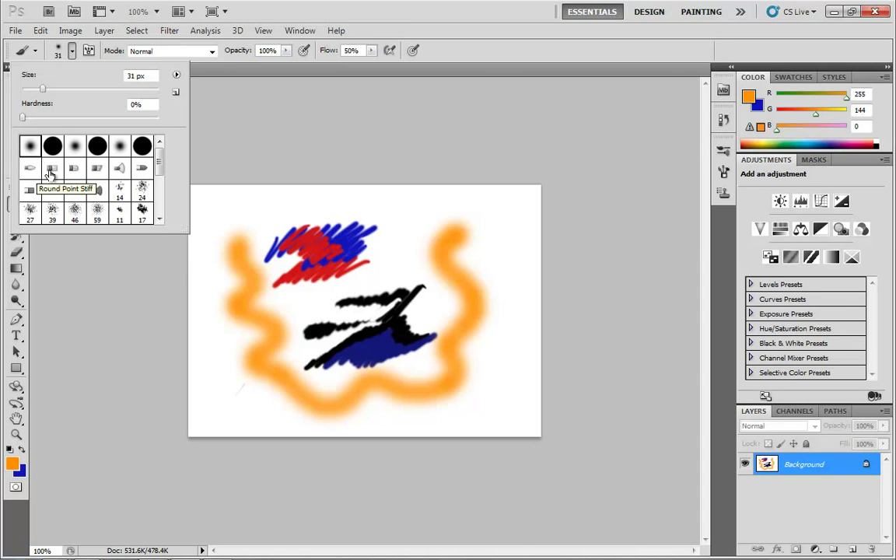
click(96, 171)
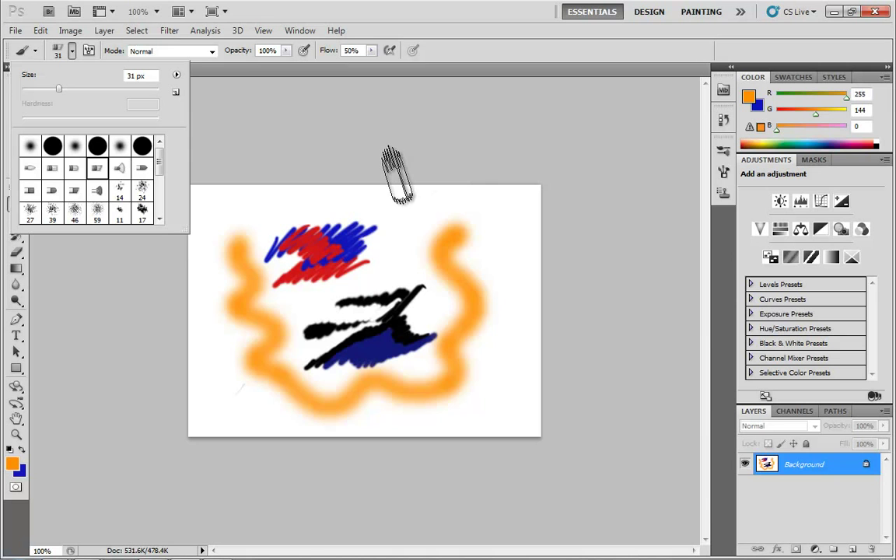
click(130, 354)
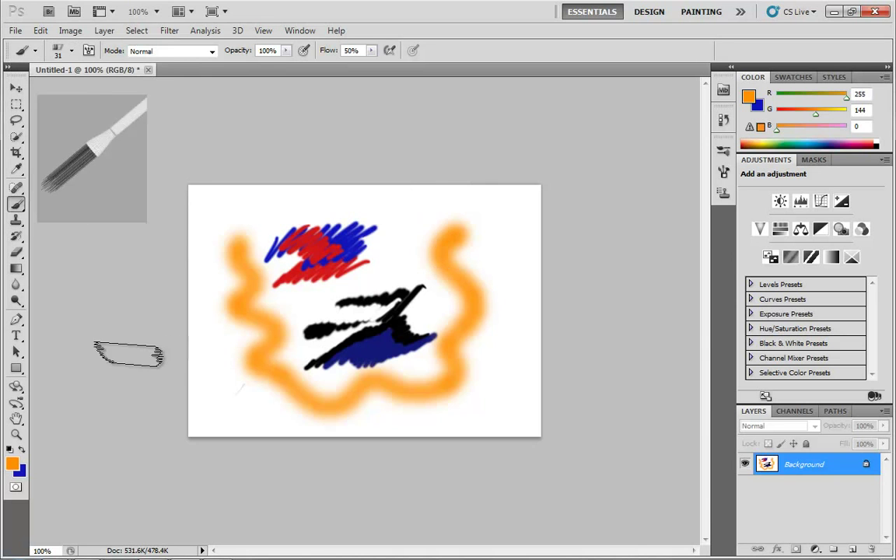
Step: Reset the foreground and background colors to the default black and white and select the entire canvas
key(d)
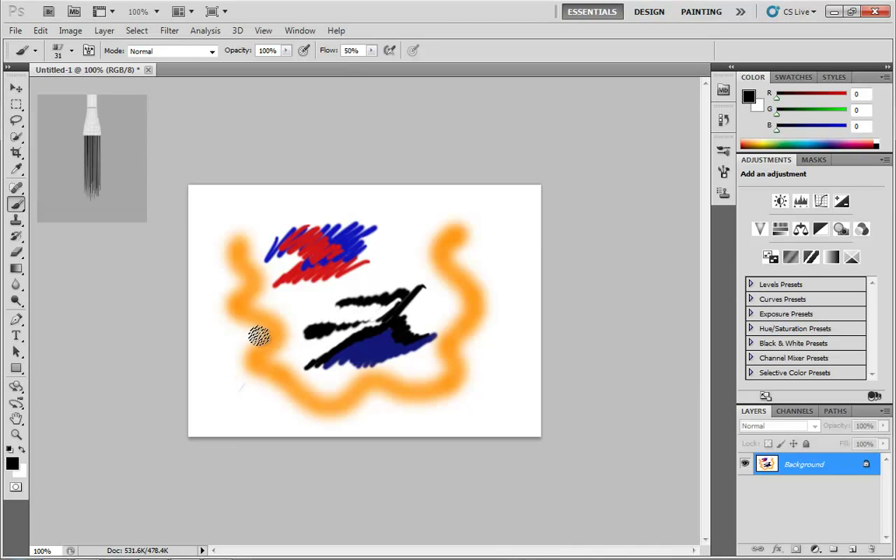
key(ctrl+a)
key(shift+BackSpace)
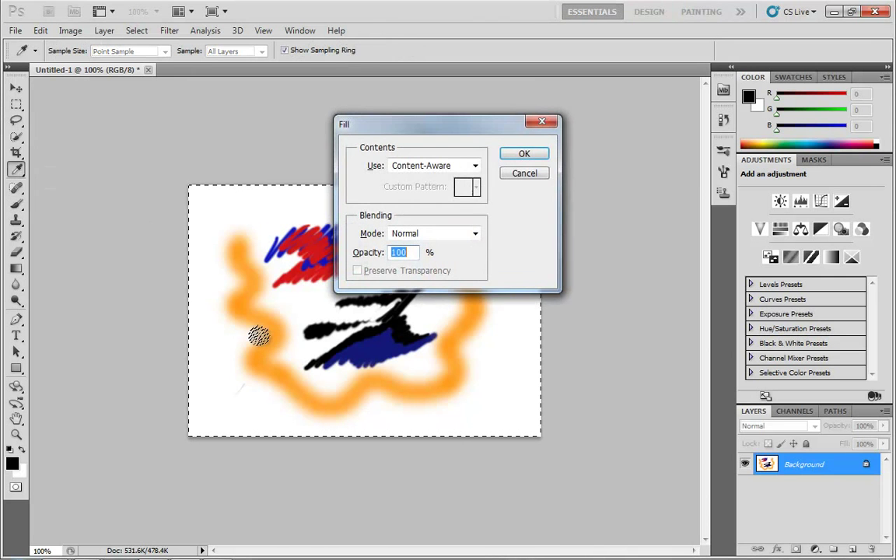
click(525, 175)
key(shift+BackSpace)
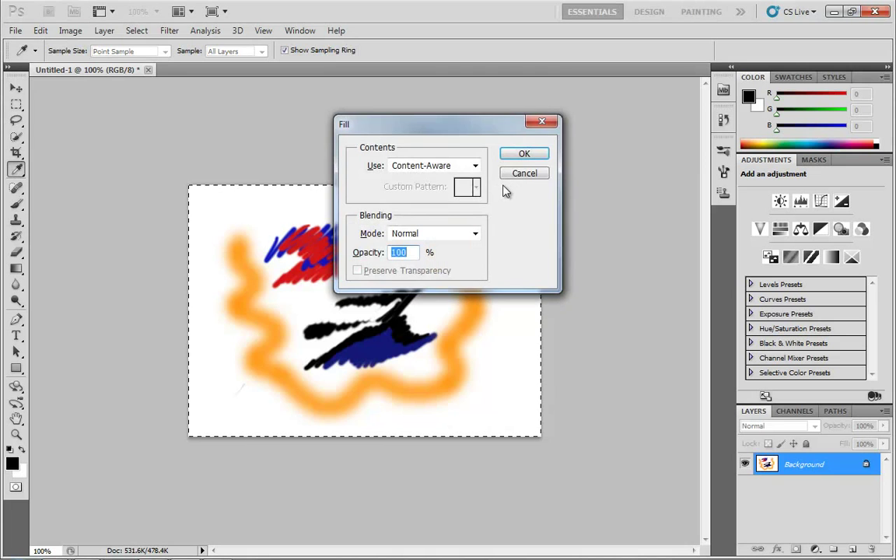
click(516, 175)
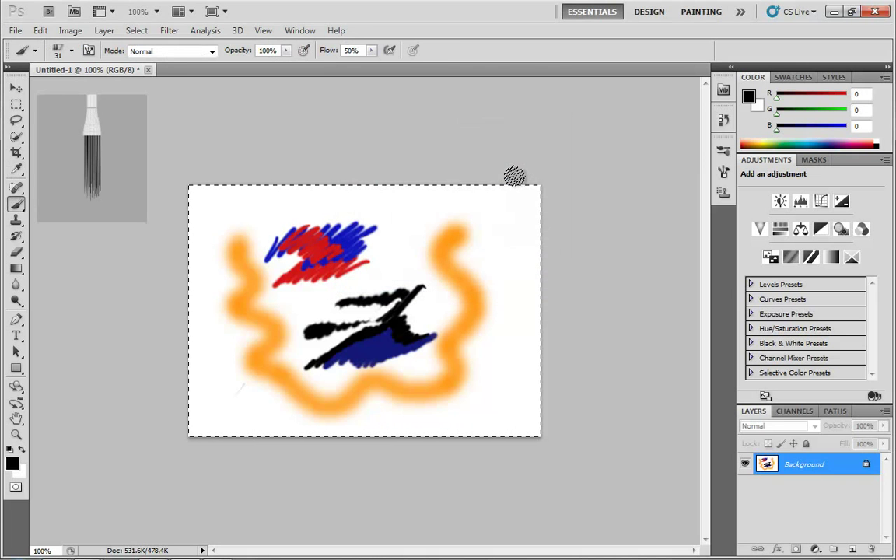
key(alt)
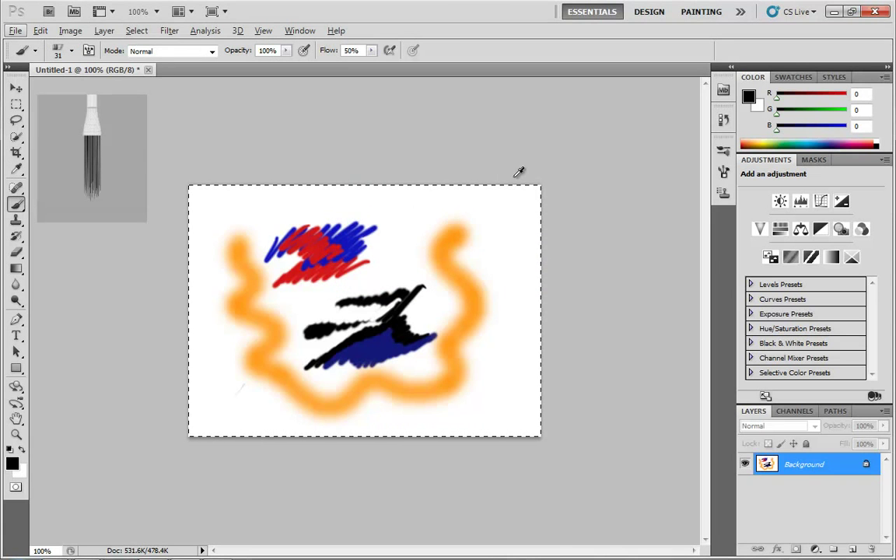
Step: Clear all the painted strokes from the selected canvas and deselect it
click(41, 33)
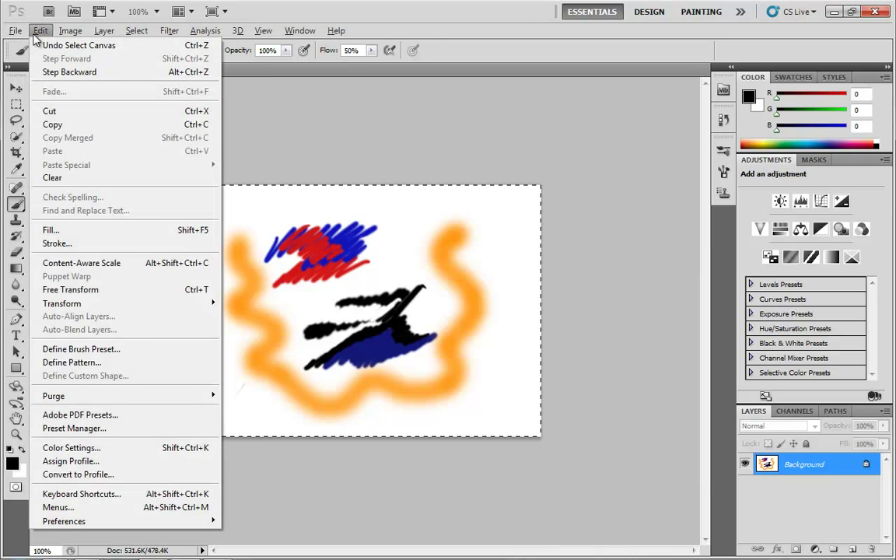
click(63, 178)
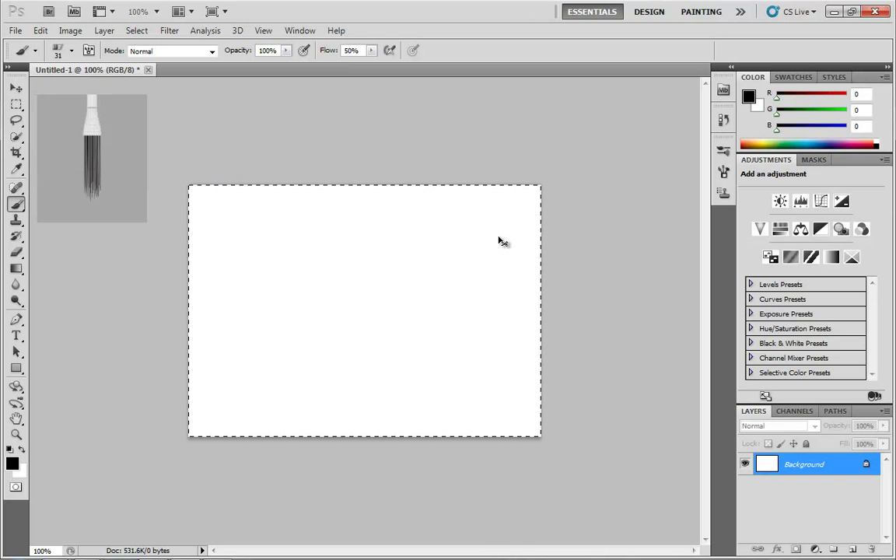
key(ctrl+d)
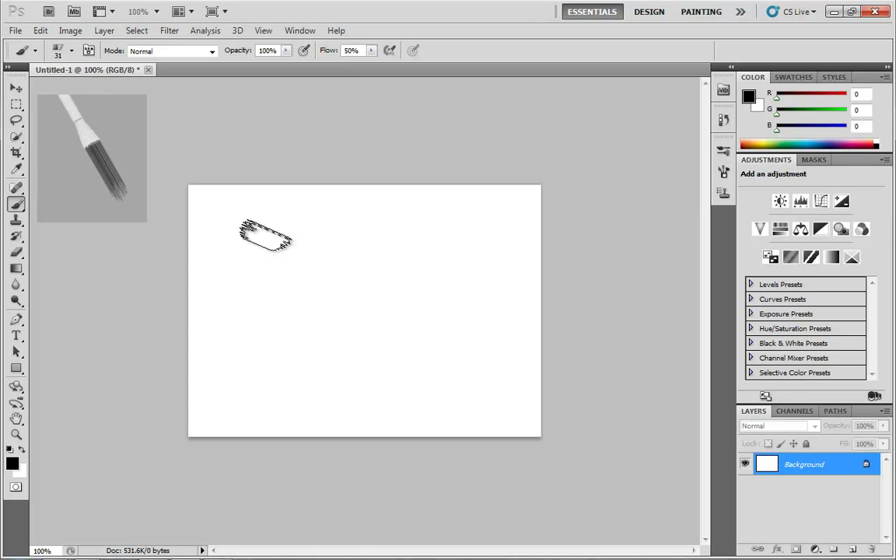
Step: Paint two short vertical black bristle strokes and a long looping one, and shrink the bristle brush preview
mouse_move(290, 235)
mouse_down()
mouse_move(274, 260)
mouse_move(291, 316)
mouse_move(287, 267)
mouse_up()
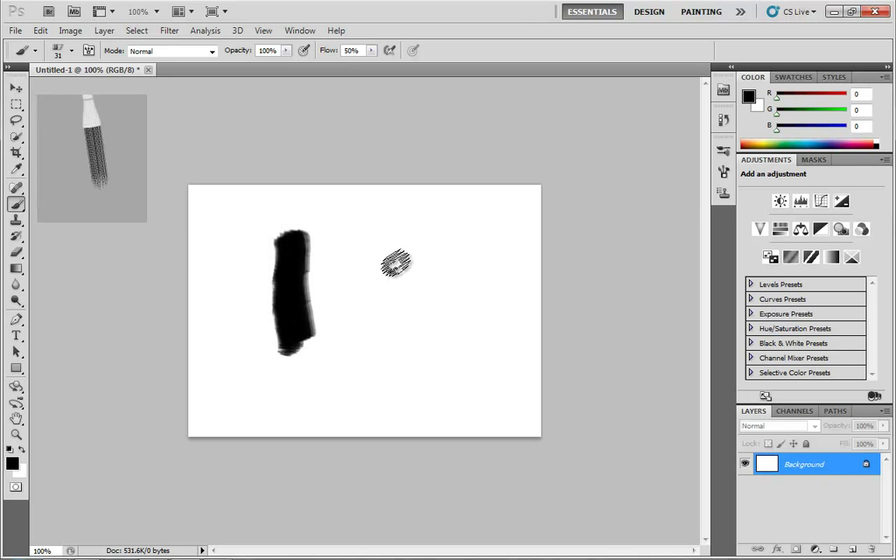
mouse_move(389, 239)
mouse_down()
mouse_move(408, 296)
mouse_move(400, 337)
mouse_up()
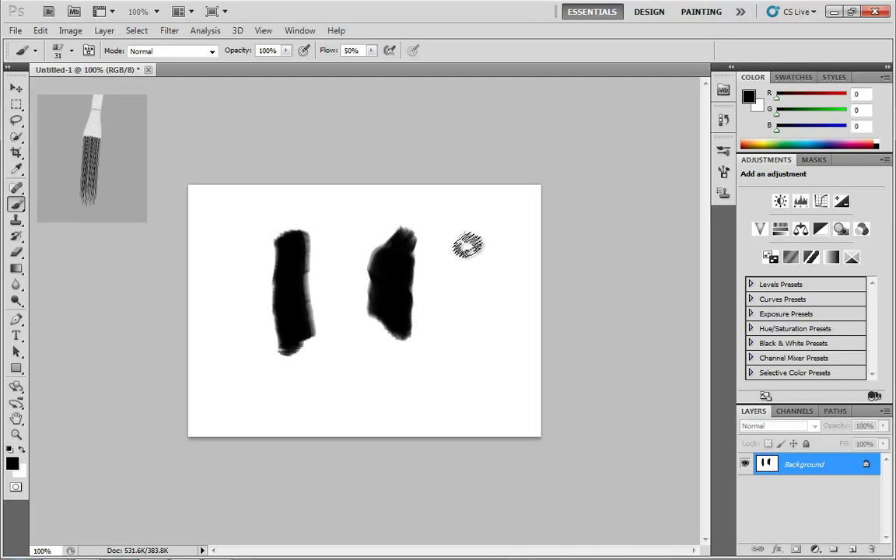
mouse_move(465, 236)
mouse_down()
mouse_move(504, 311)
mouse_move(366, 376)
mouse_move(335, 350)
mouse_move(296, 210)
mouse_move(256, 360)
mouse_move(410, 256)
mouse_move(377, 299)
mouse_move(397, 233)
mouse_move(371, 320)
mouse_move(428, 288)
mouse_move(391, 185)
mouse_up()
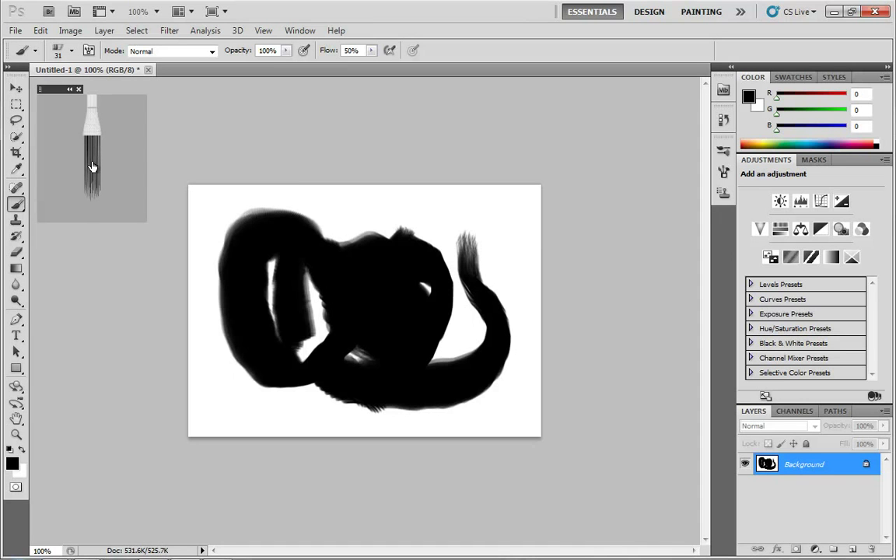
click(68, 89)
click(69, 91)
click(70, 90)
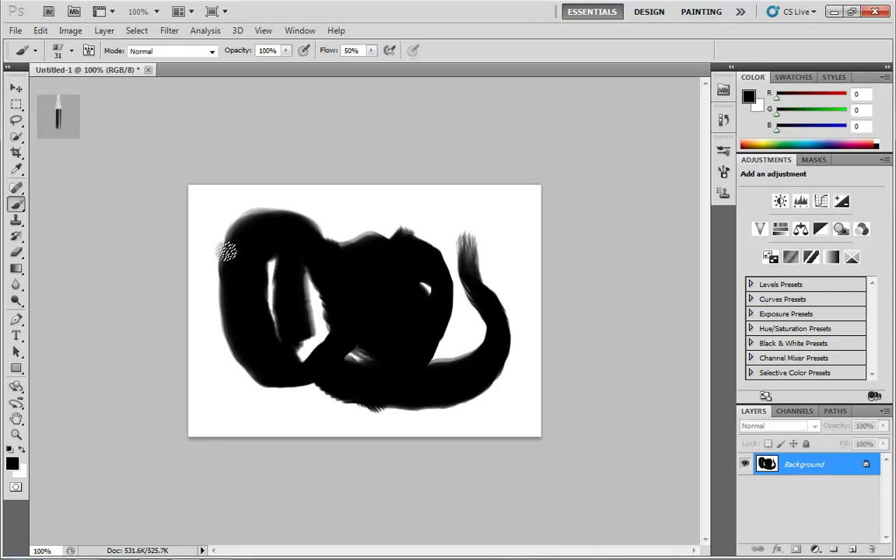
Step: Select the entire canvas and clear the bristle strokes from it
key(ctrl+a)
key(shift+F5)
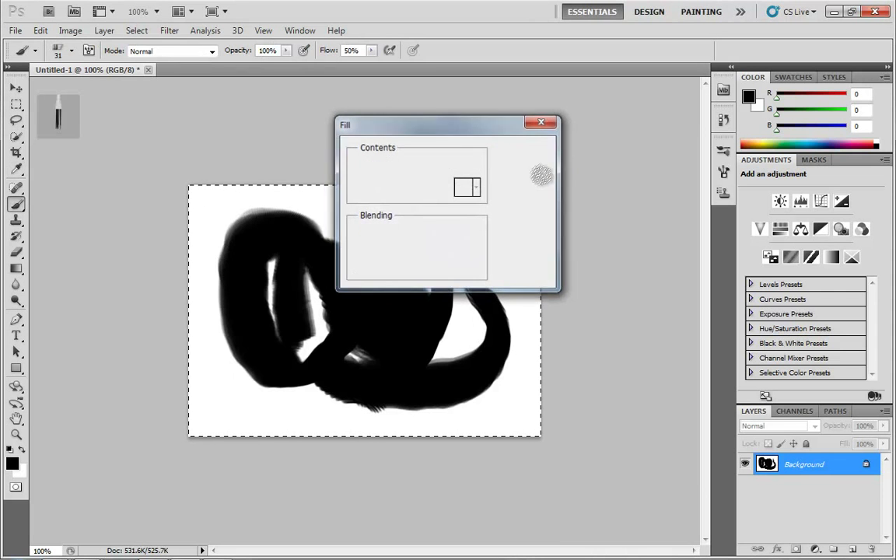
key(Escape)
click(41, 30)
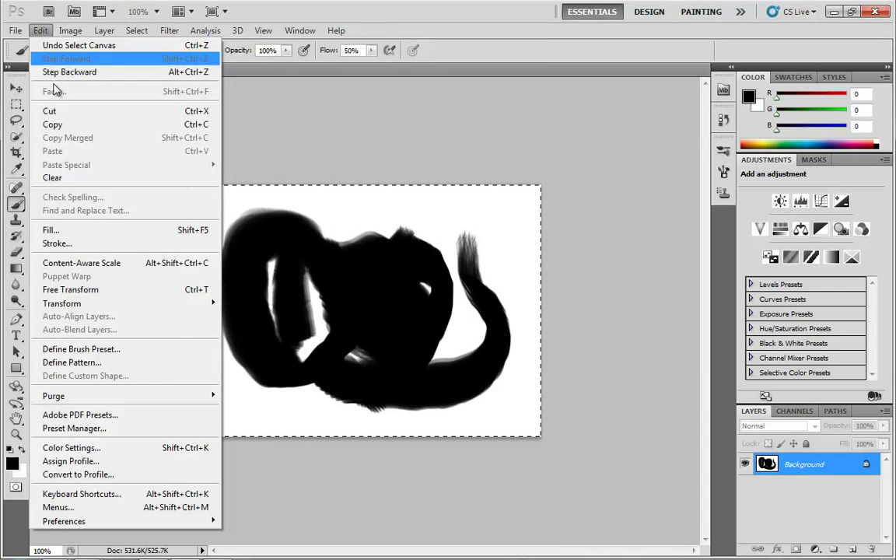
click(66, 181)
Step: Choose the rough textured 60 px brush tip and paint several thick wavy black strokes on the canvas
click(70, 52)
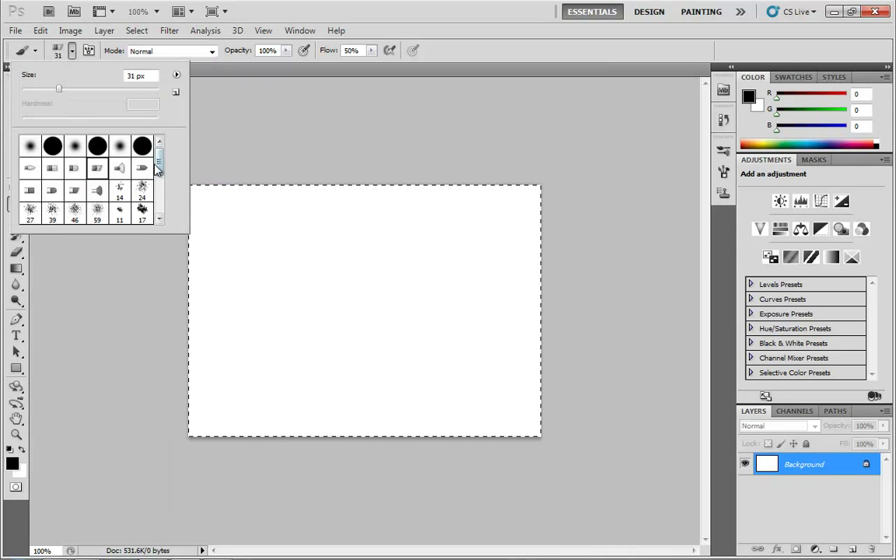
drag(158, 169, 161, 182)
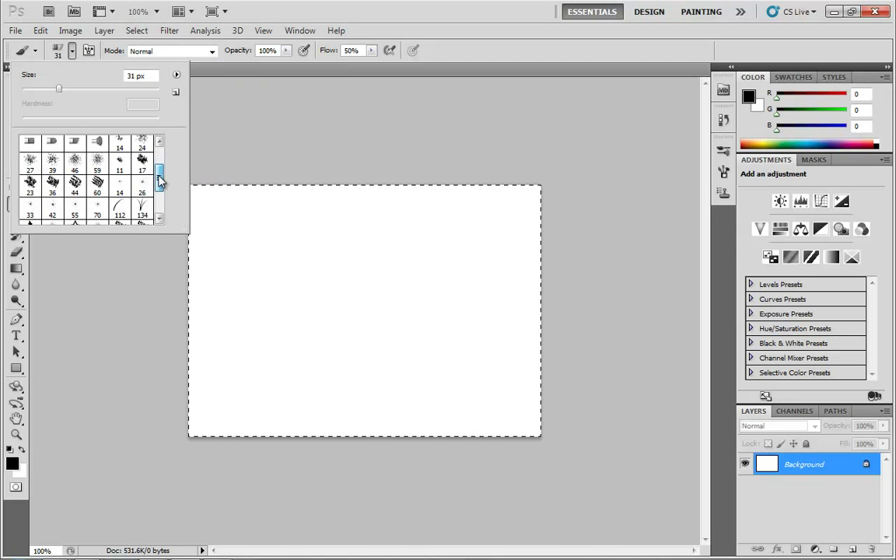
click(98, 186)
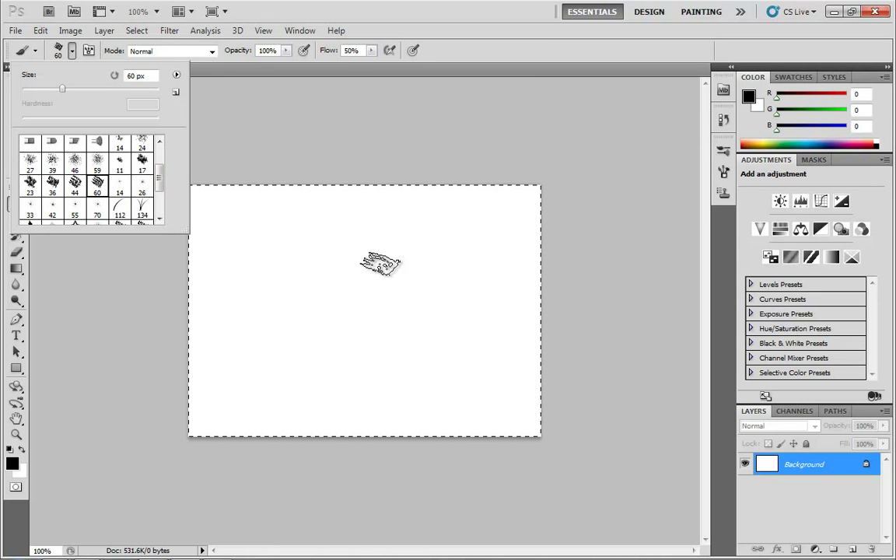
drag(380, 265, 406, 317)
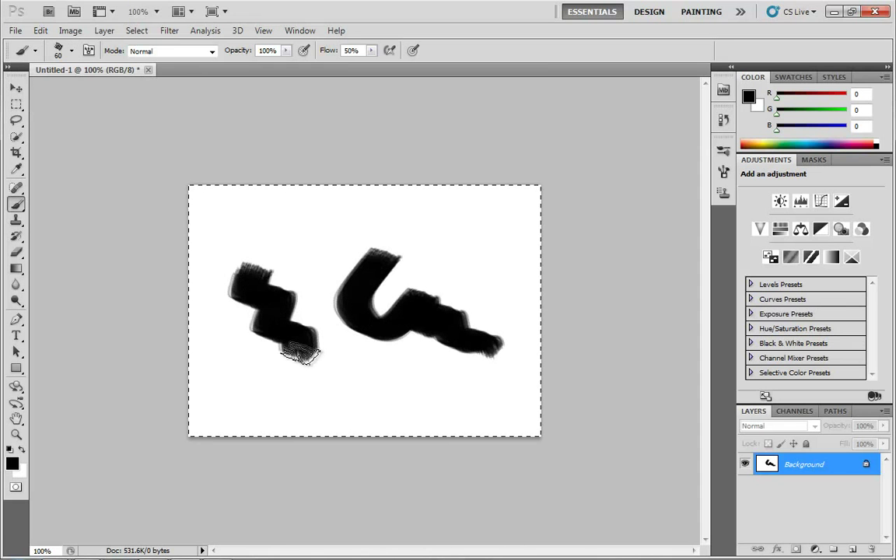
drag(248, 237, 264, 222)
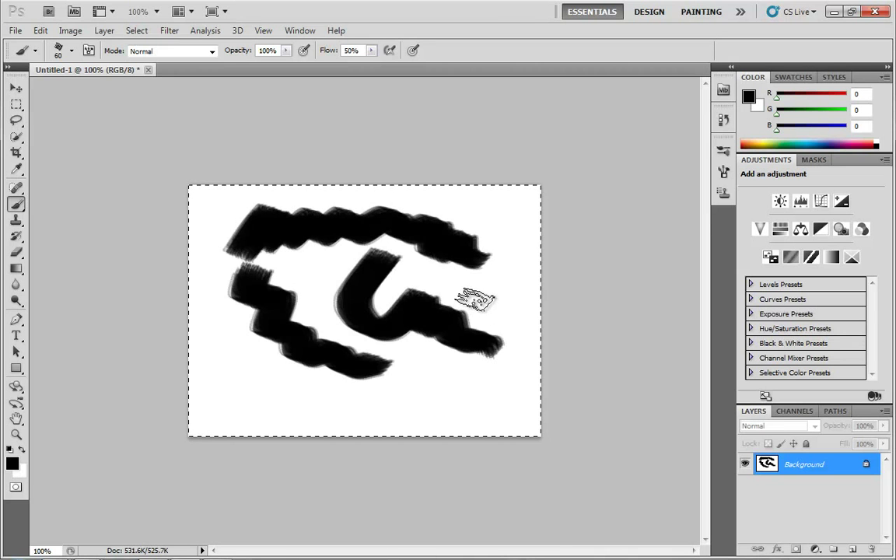
Step: Clear the textured strokes from the canvas and remove the selection
key(BackSpace)
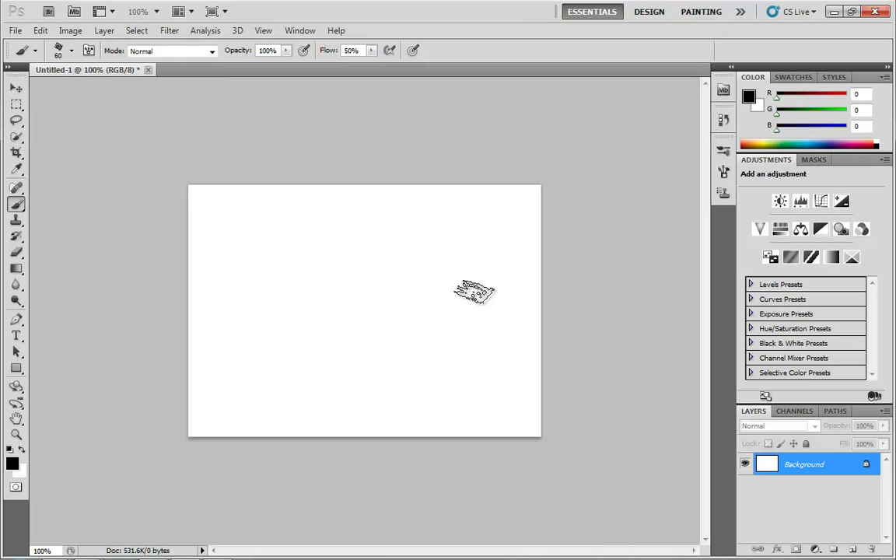
click(40, 31)
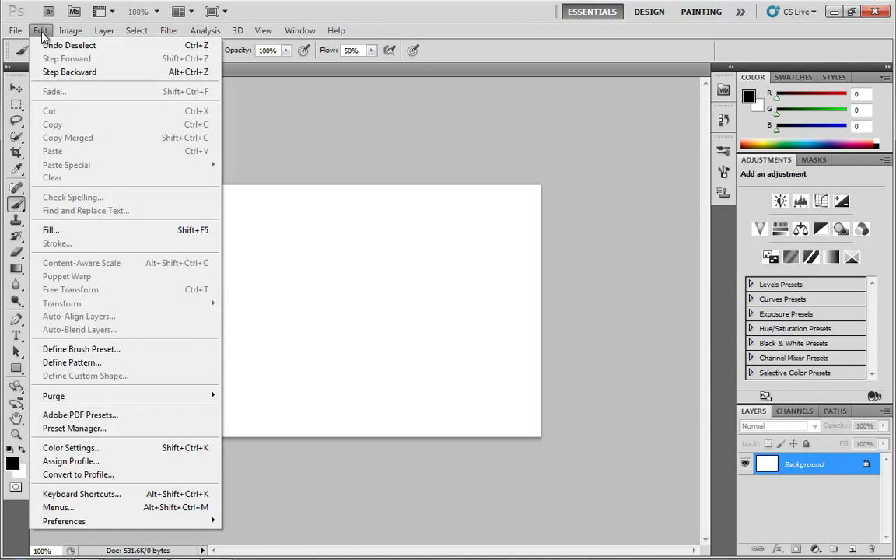
click(41, 32)
Step: Browse the brush tips and select the soft round tip at 60 px with 0% hardness
click(71, 52)
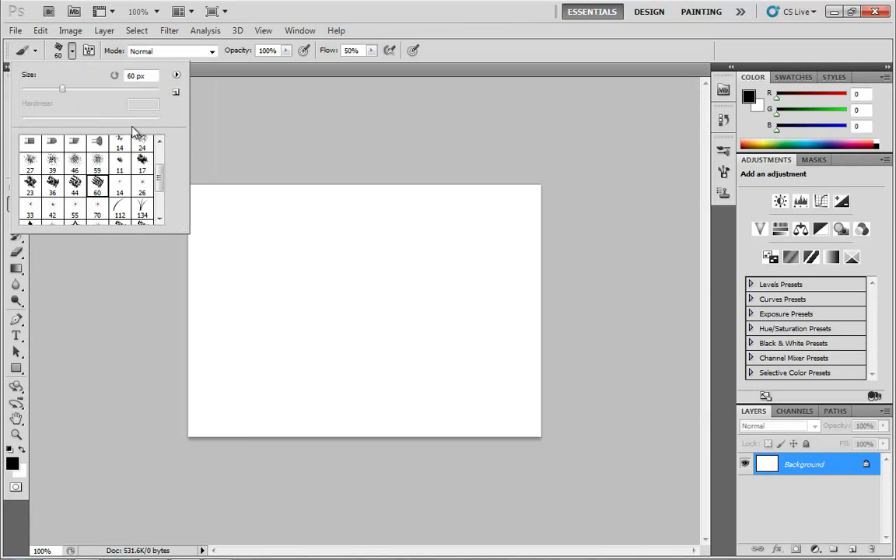
mouse_move(163, 179)
mouse_down()
mouse_move(160, 204)
mouse_move(159, 163)
mouse_up()
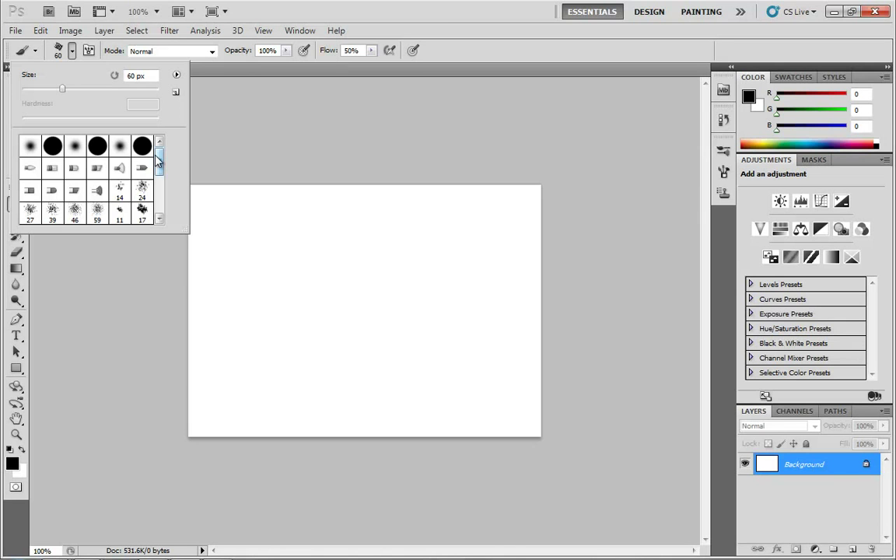
click(331, 105)
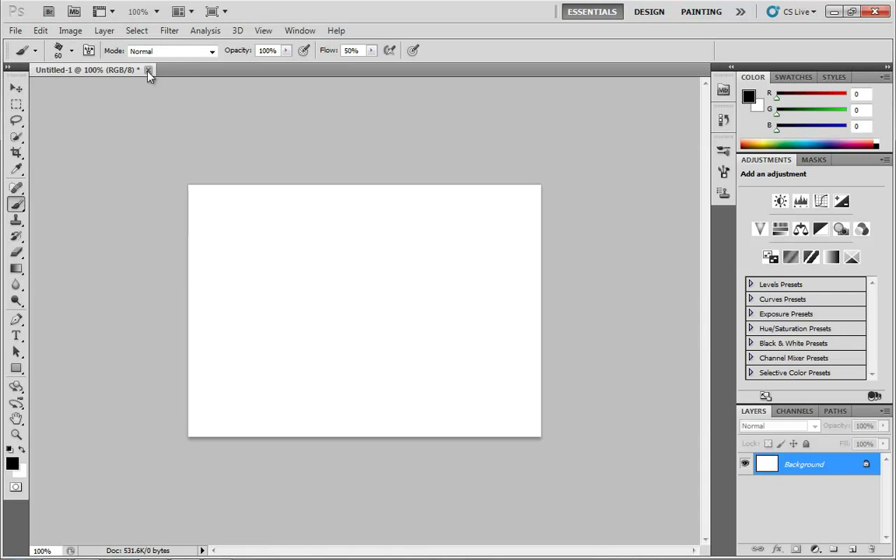
click(71, 50)
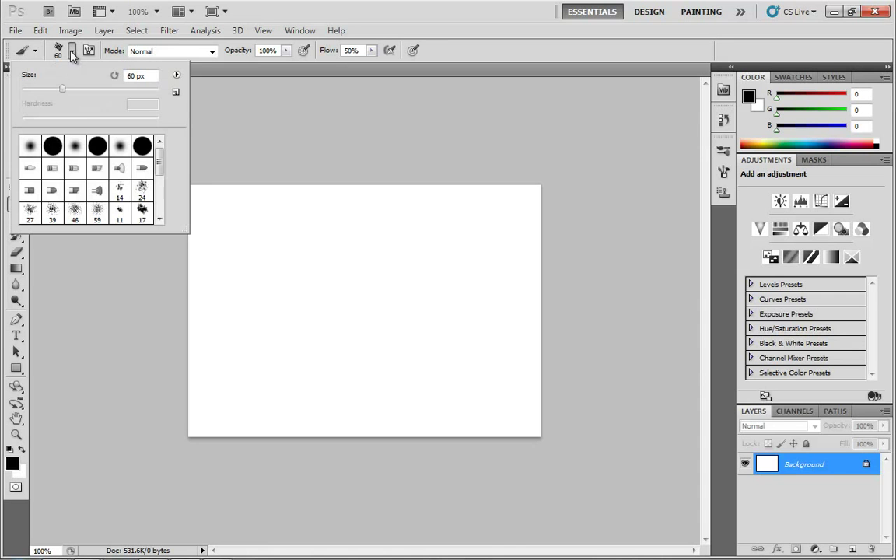
click(31, 146)
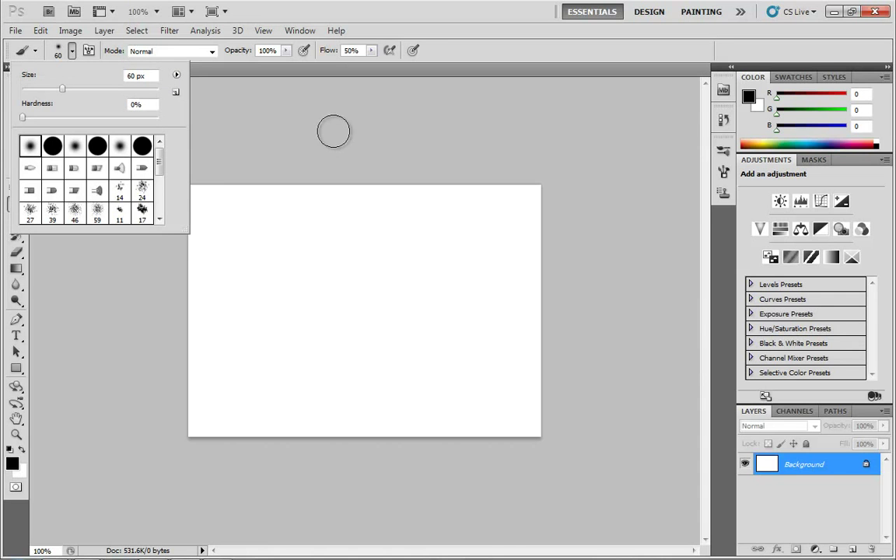
click(246, 103)
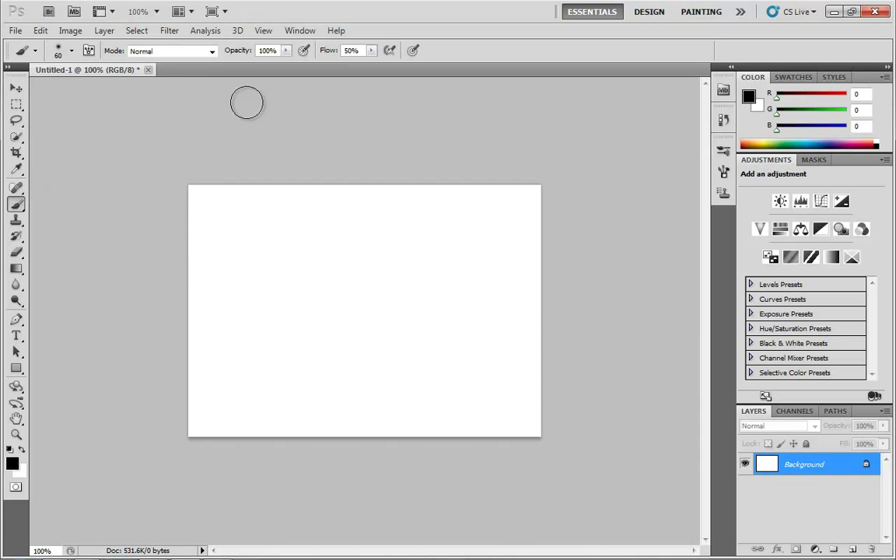
Step: Look over the brush tip shape settings in the Brush panel and collapse the panel
click(89, 51)
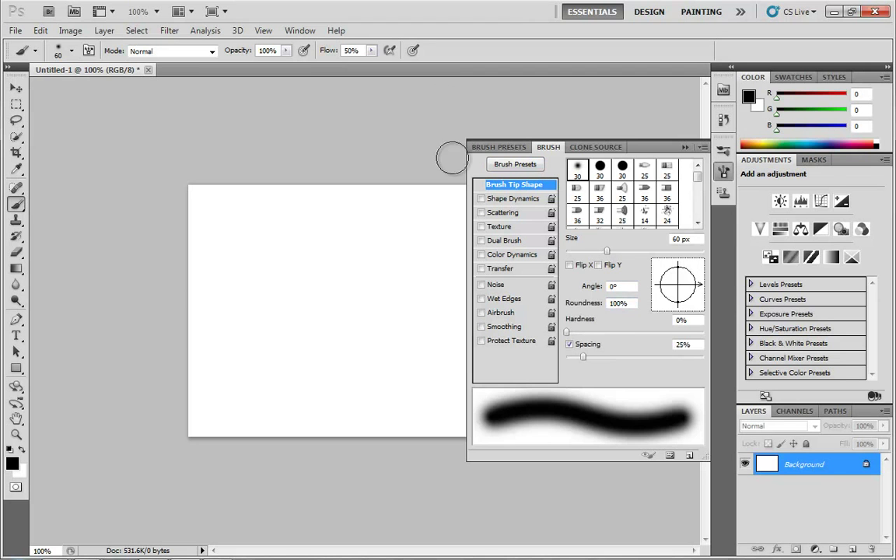
click(685, 147)
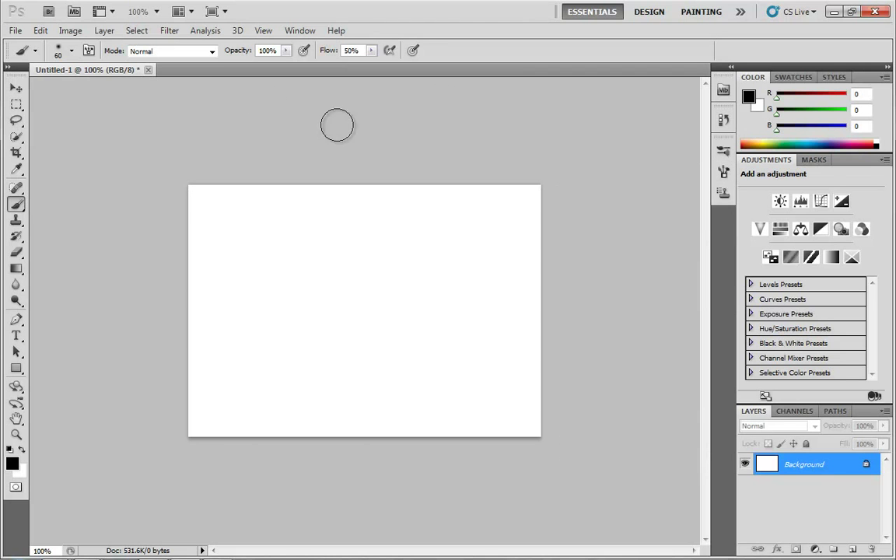
Step: Set the foreground color to muted red 9d4949 and paint a soft blob in the middle of the canvas
click(211, 51)
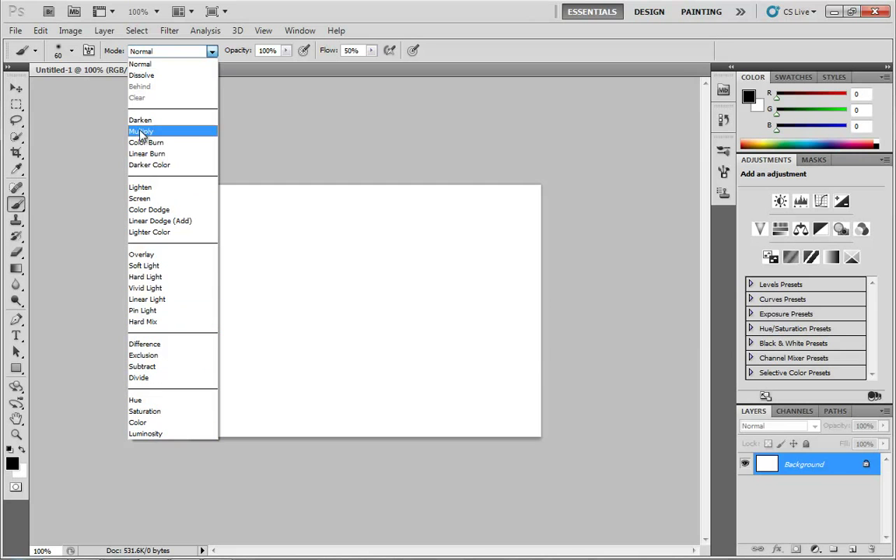
click(185, 52)
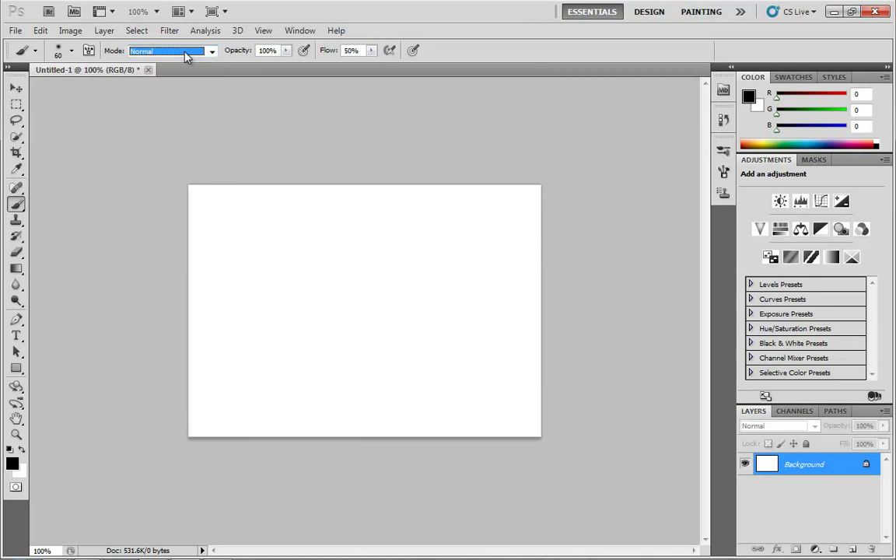
click(11, 465)
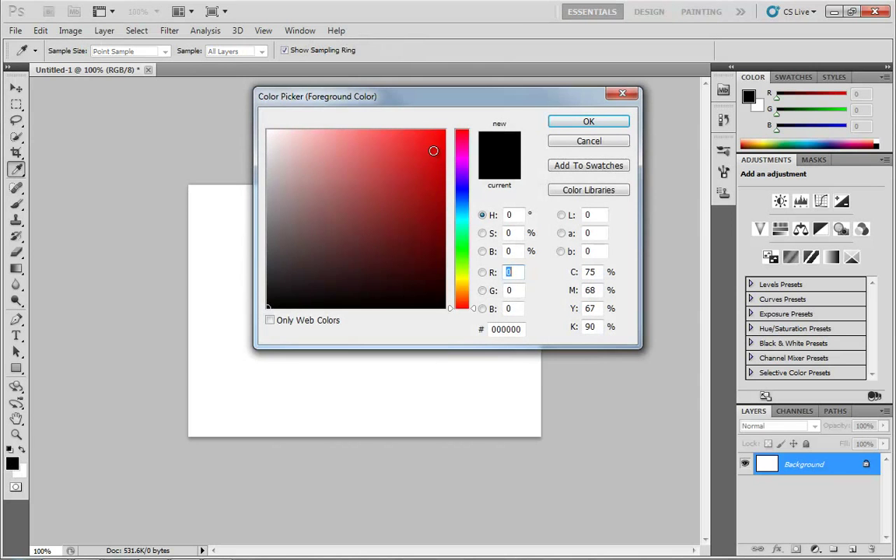
click(363, 194)
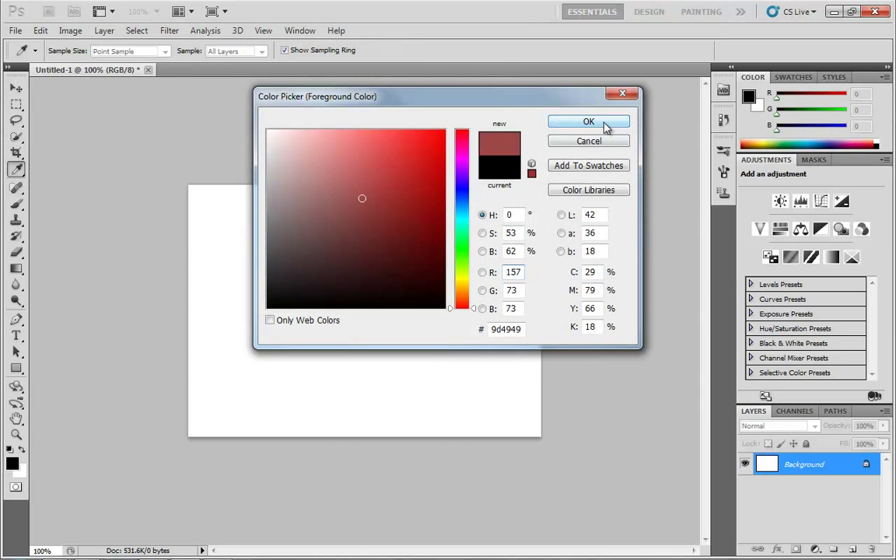
click(605, 125)
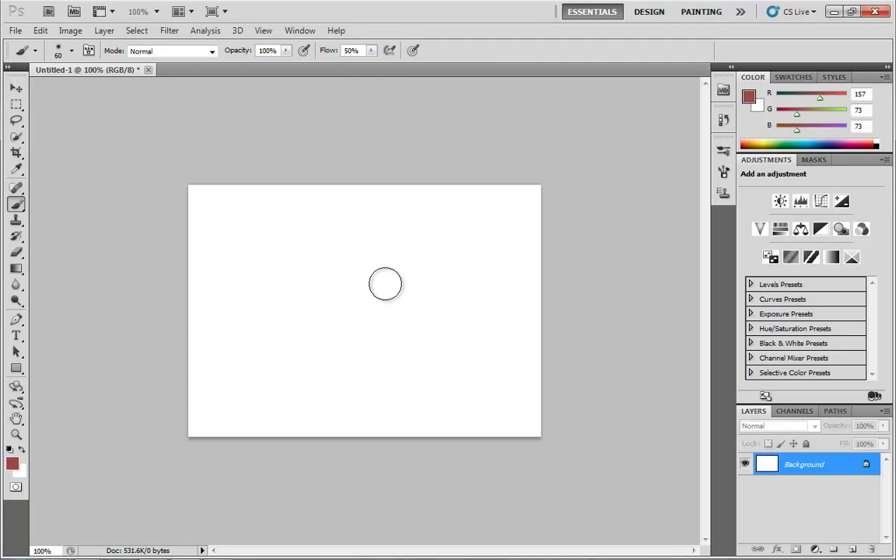
mouse_move(386, 283)
mouse_down()
mouse_move(363, 330)
mouse_move(387, 355)
mouse_move(369, 297)
mouse_move(358, 333)
mouse_move(419, 313)
mouse_move(362, 315)
mouse_move(394, 290)
mouse_move(403, 316)
mouse_move(365, 331)
mouse_up()
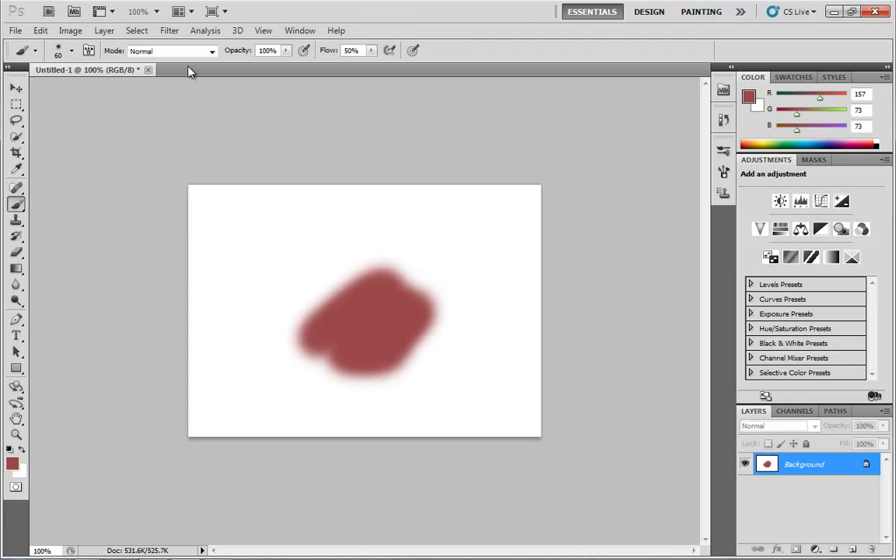
Step: Set the brush blending mode to Hue and the foreground color to dark blue, RGB 12, 9, 67
click(211, 52)
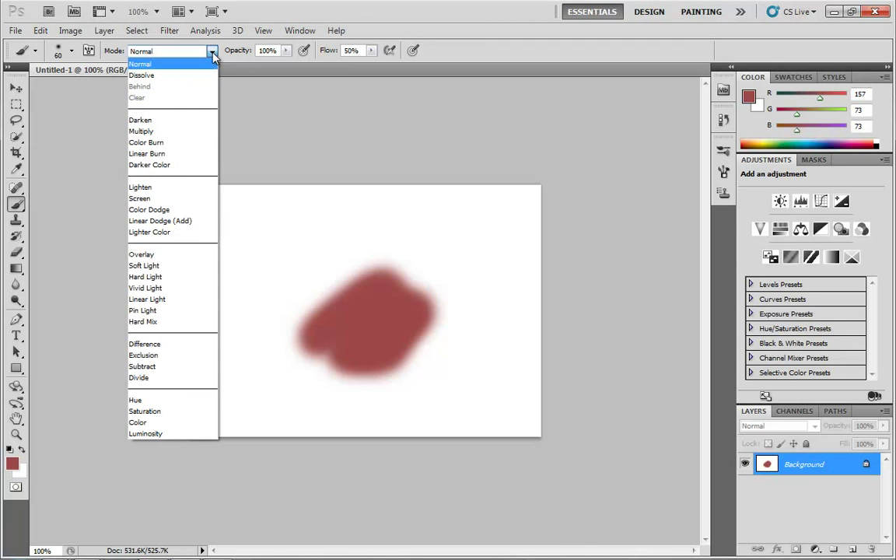
click(148, 401)
click(11, 463)
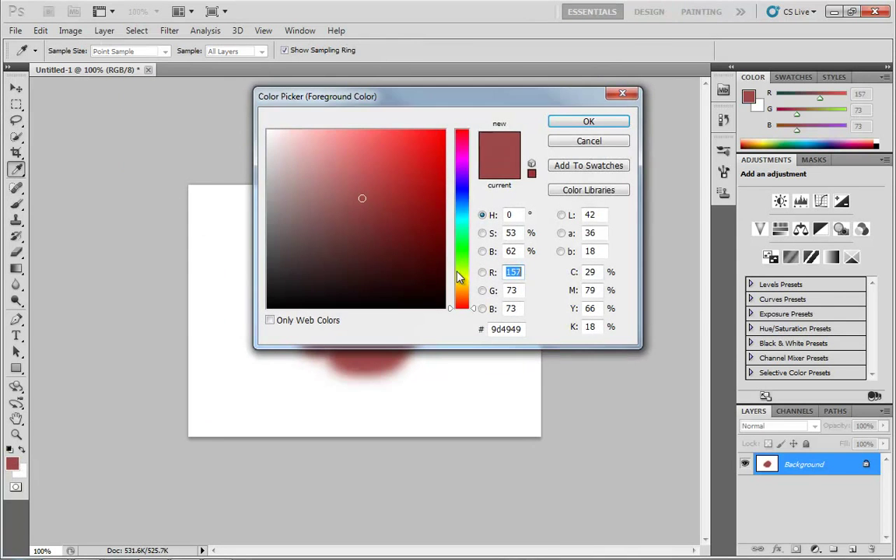
click(463, 187)
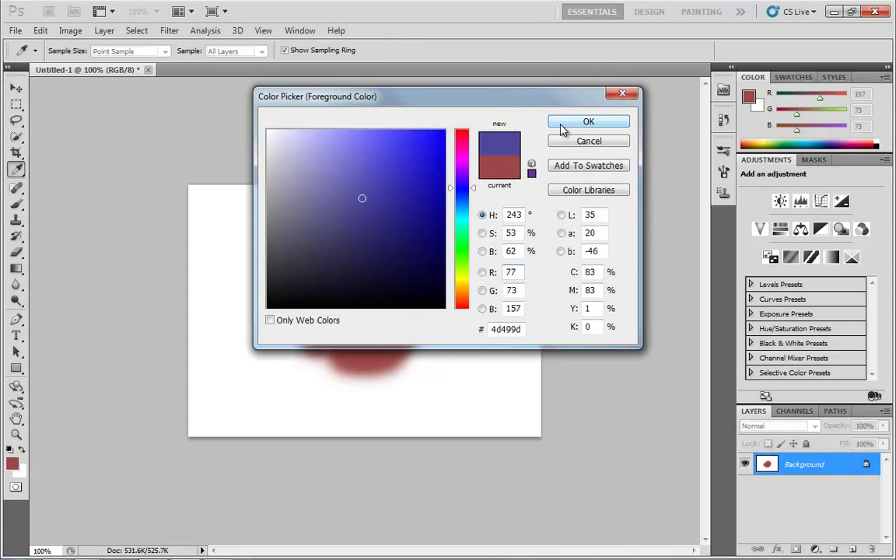
click(414, 159)
click(425, 252)
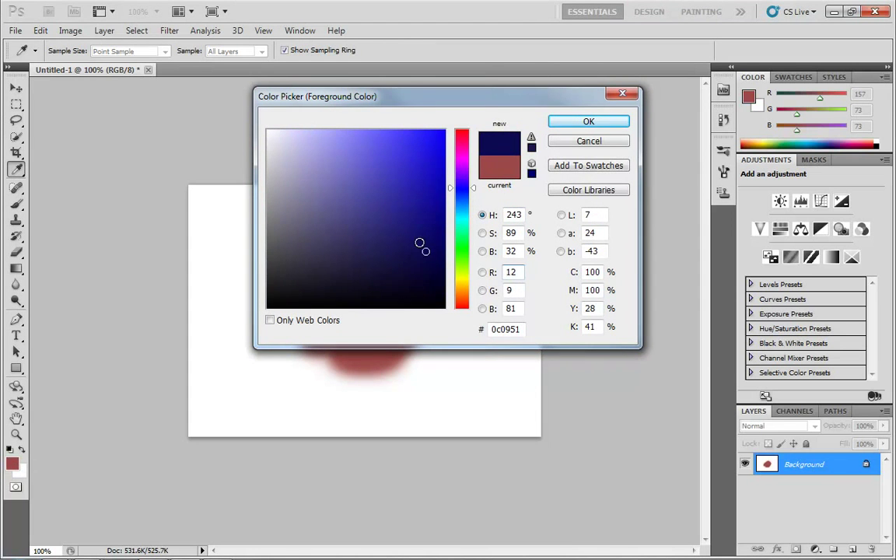
click(423, 262)
click(552, 119)
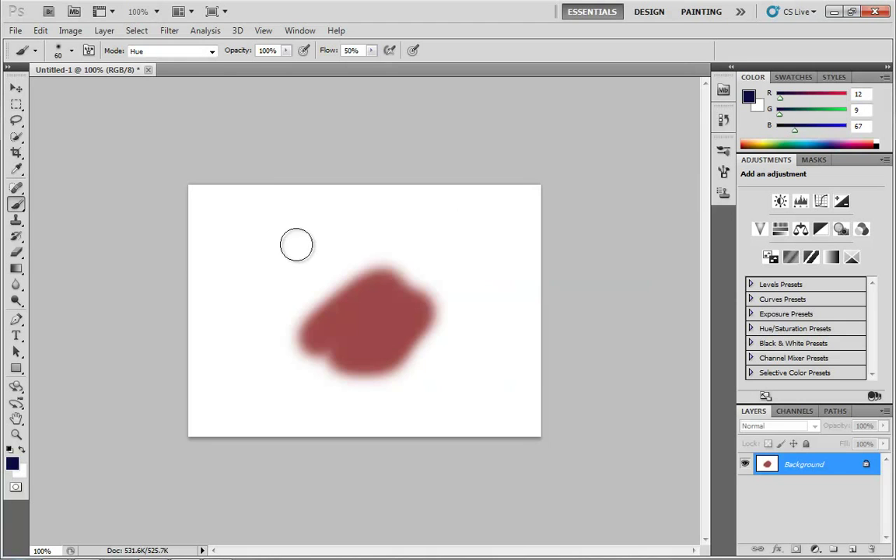
Step: Paint parallel diagonal strokes in Hue mode from the upper left to the lower right across the red blob
drag(333, 286, 421, 352)
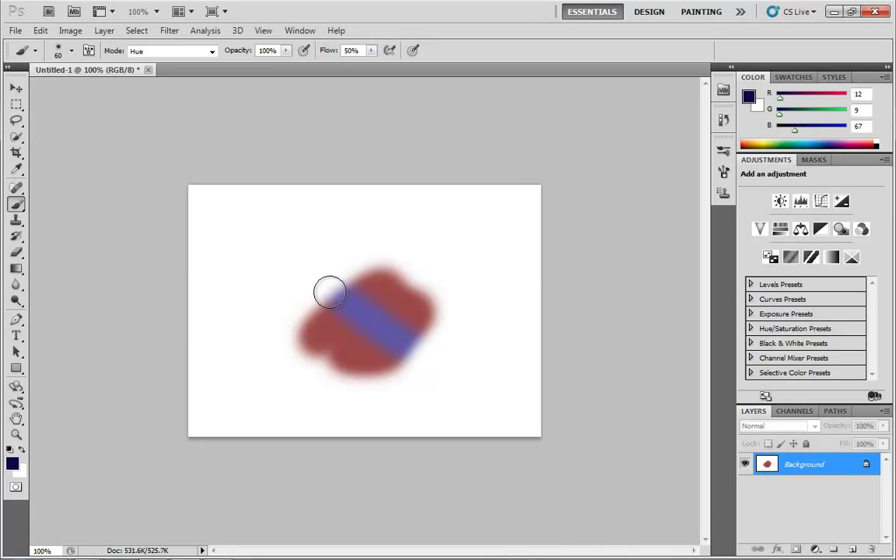
drag(330, 292, 417, 365)
mouse_move(330, 292)
mouse_down()
mouse_move(405, 355)
mouse_move(325, 282)
mouse_move(432, 379)
mouse_move(313, 265)
mouse_move(452, 400)
mouse_up()
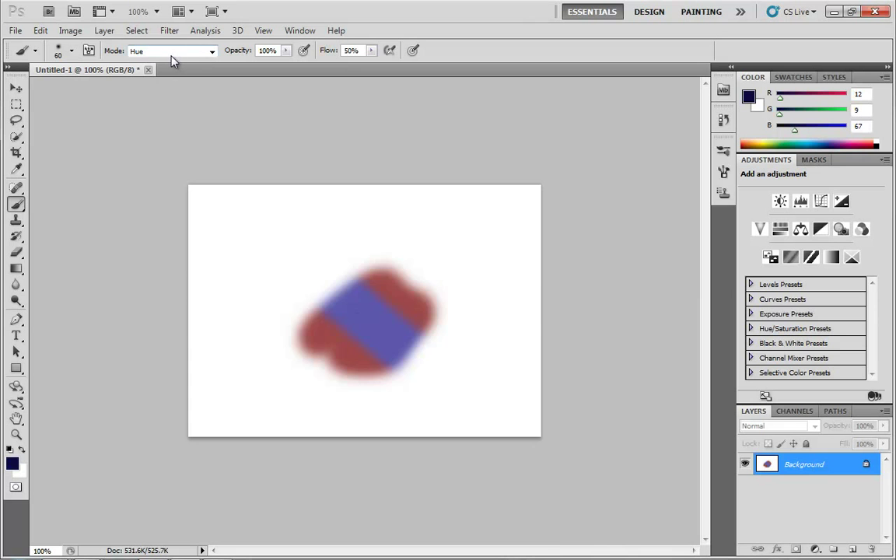
Step: Set the brush blending mode back to Normal and clear the painted blob from the canvas
click(14, 466)
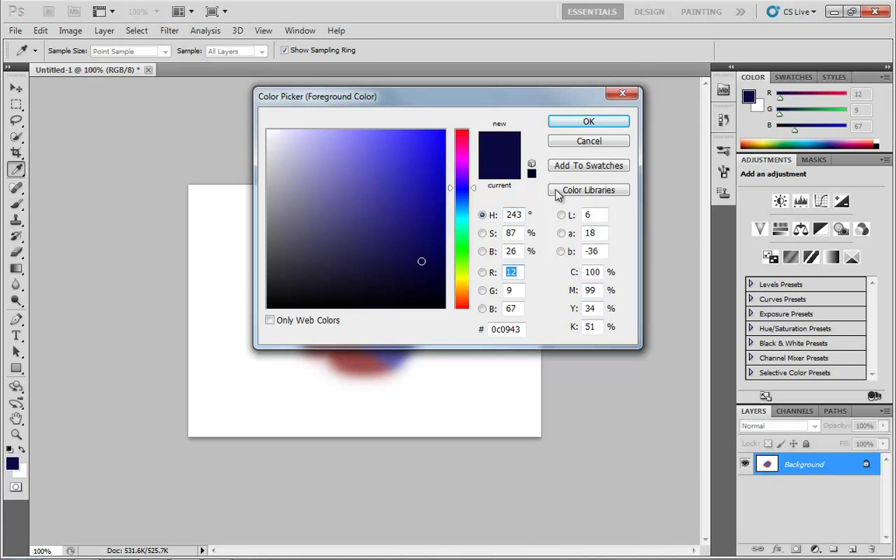
click(624, 94)
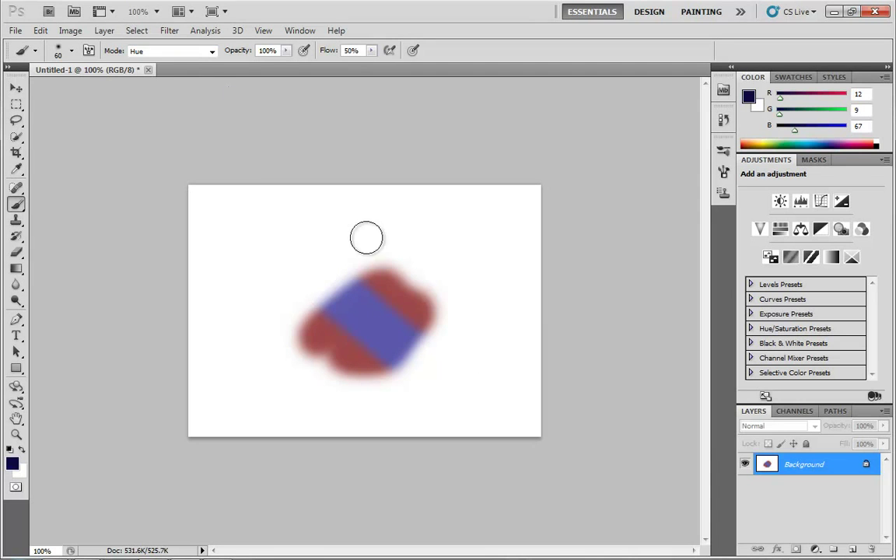
click(212, 51)
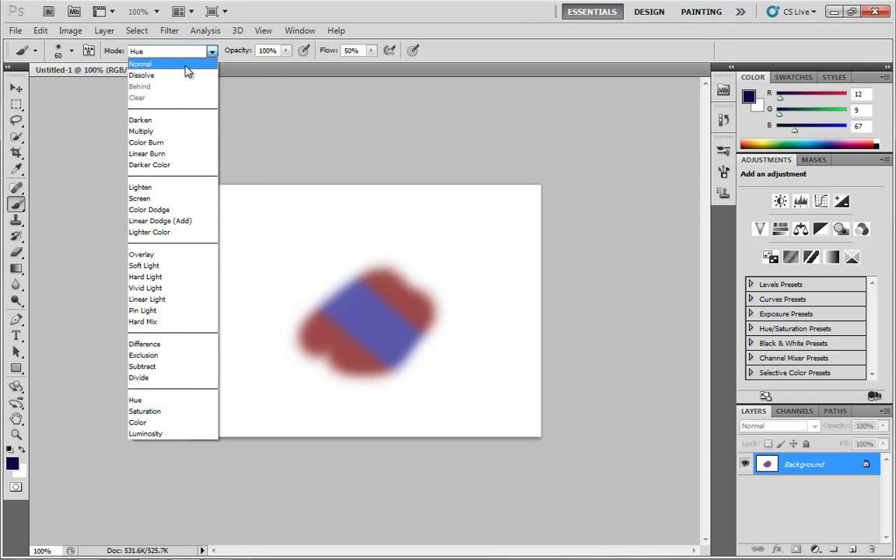
click(185, 62)
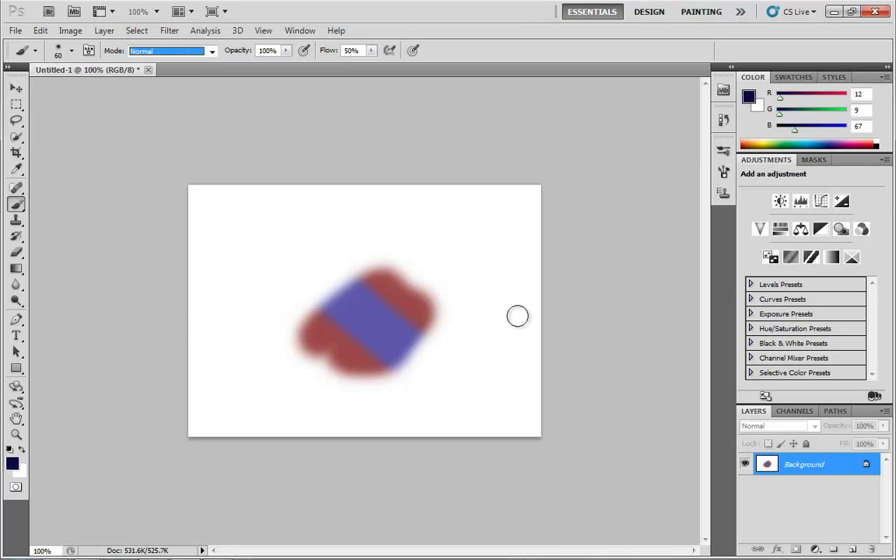
mouse_move(416, 292)
mouse_down()
mouse_move(380, 386)
mouse_move(446, 315)
mouse_move(324, 410)
mouse_move(408, 274)
mouse_move(292, 350)
mouse_move(316, 294)
mouse_up()
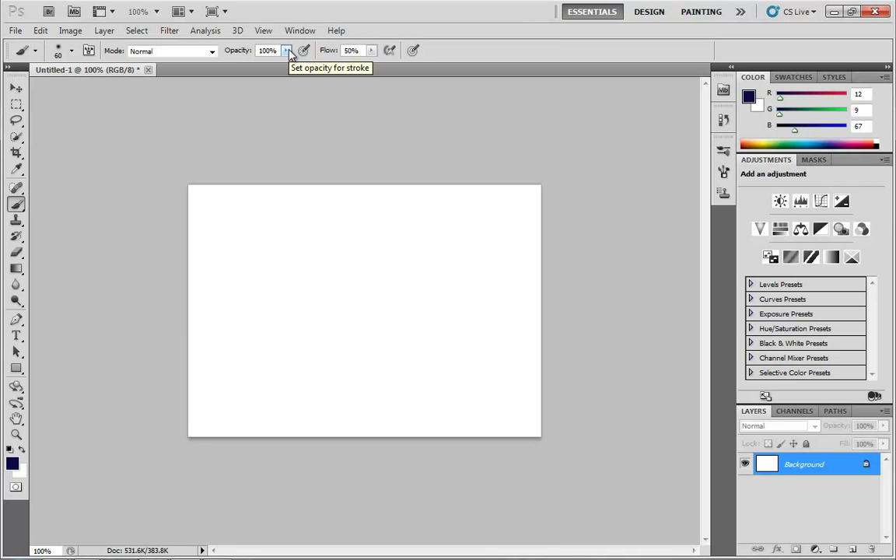
Step: Set the brush flow to 100% and look over the opacity setting and the brush tool presets
click(371, 52)
drag(374, 64, 407, 66)
click(286, 50)
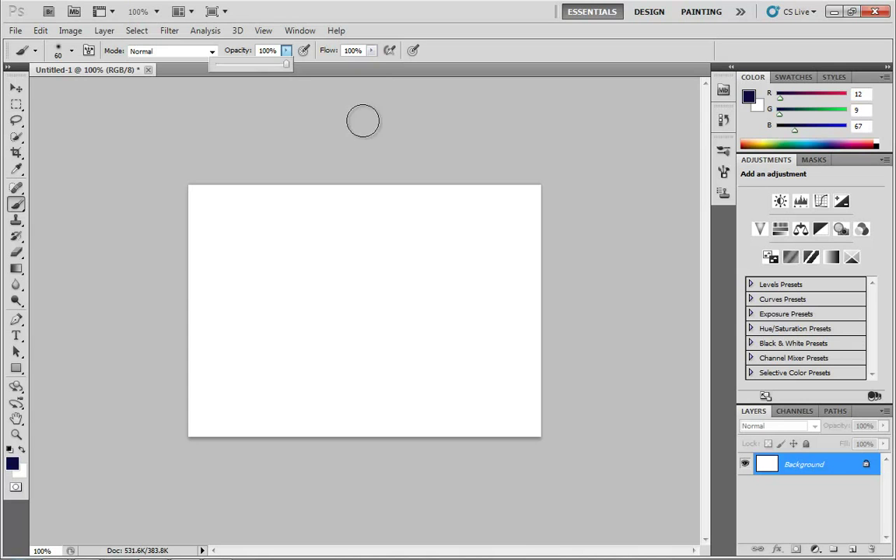
click(372, 52)
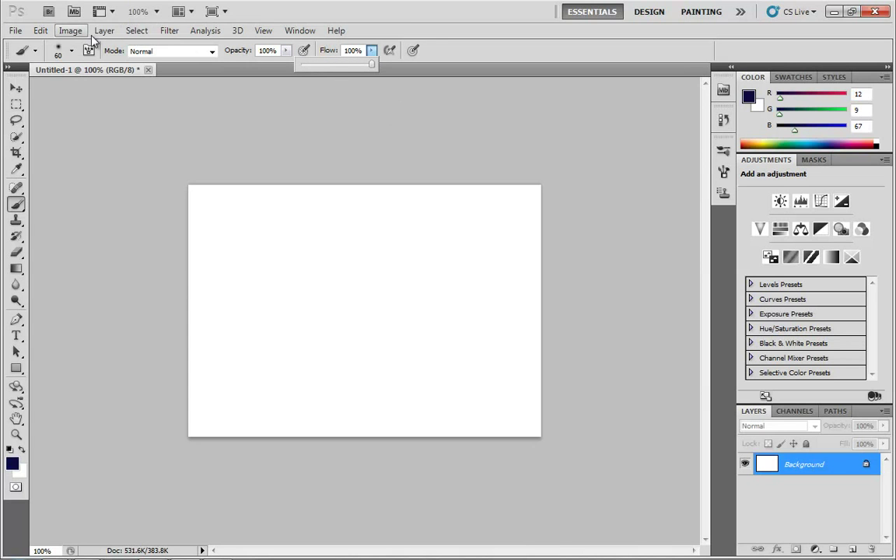
click(35, 51)
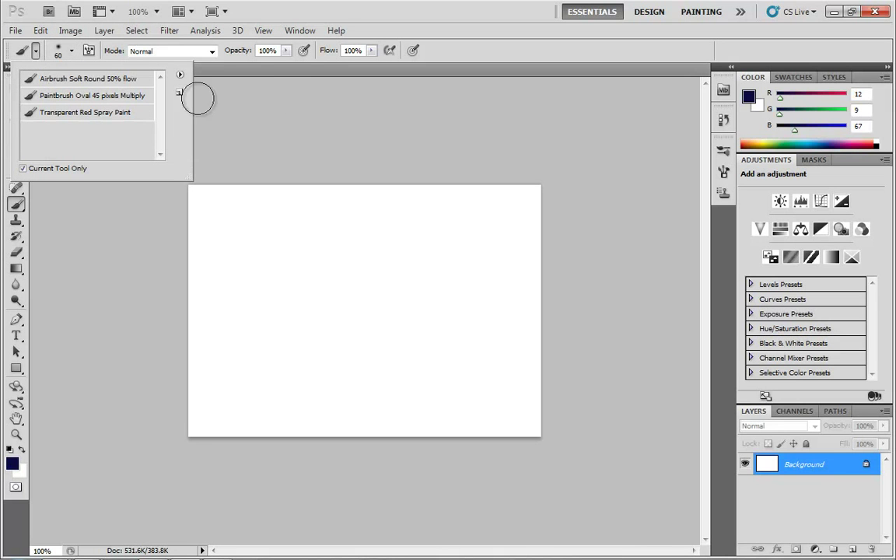
click(366, 61)
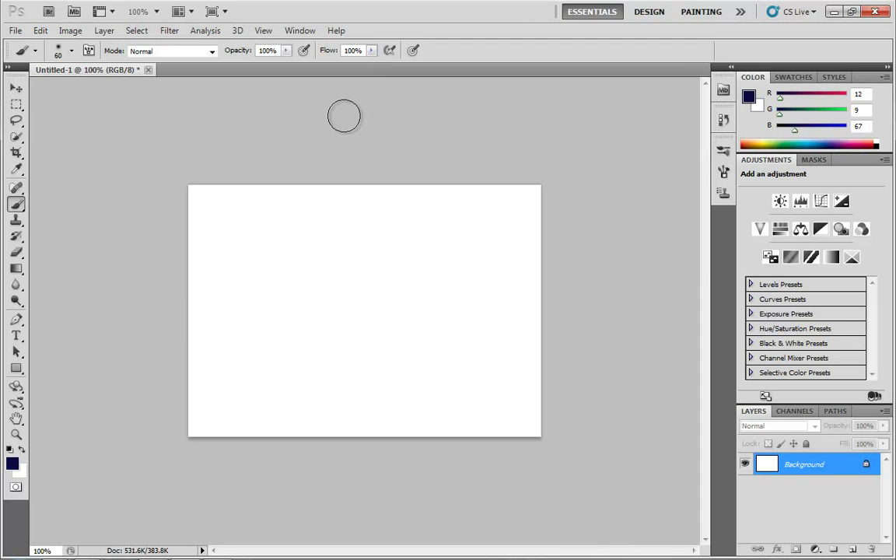
Step: Set the foreground color to green, RGB 47, 163, 55, and paint a horizontal stroke across the upper canvas at 100% opacity
click(12, 463)
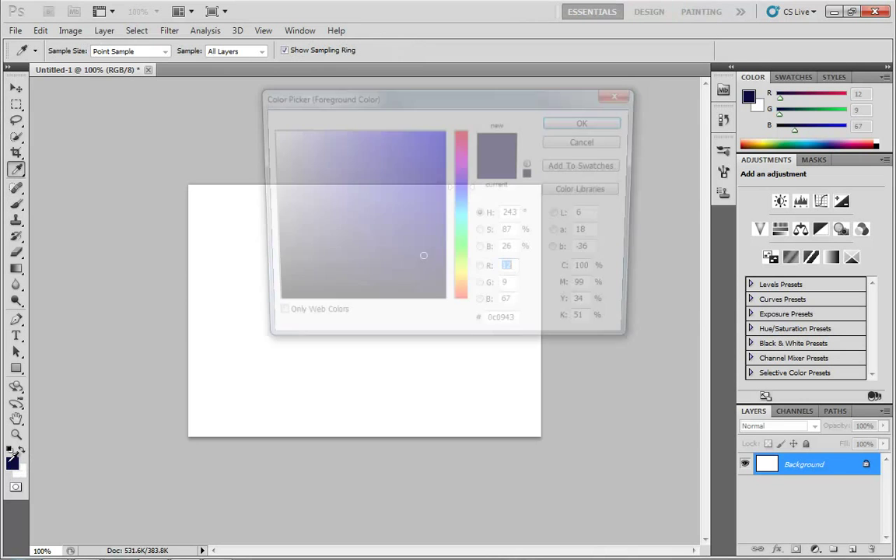
click(468, 247)
click(395, 193)
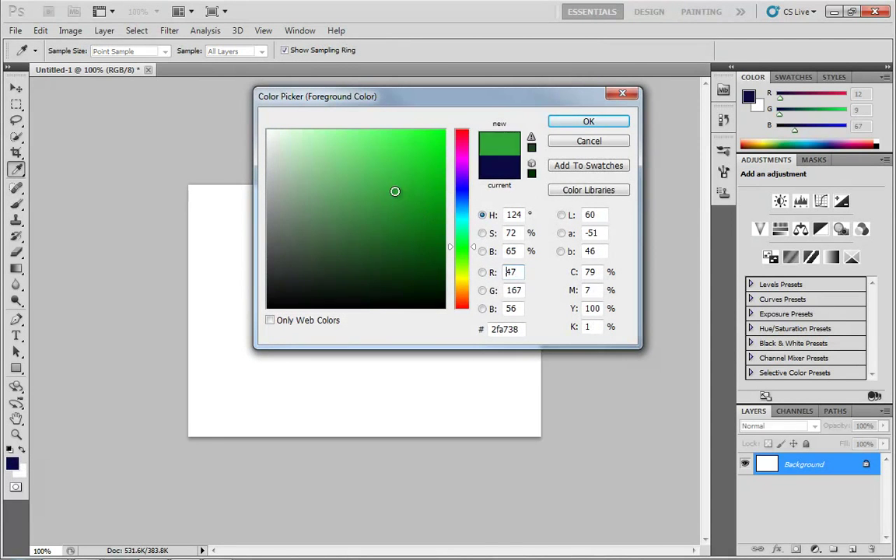
click(563, 123)
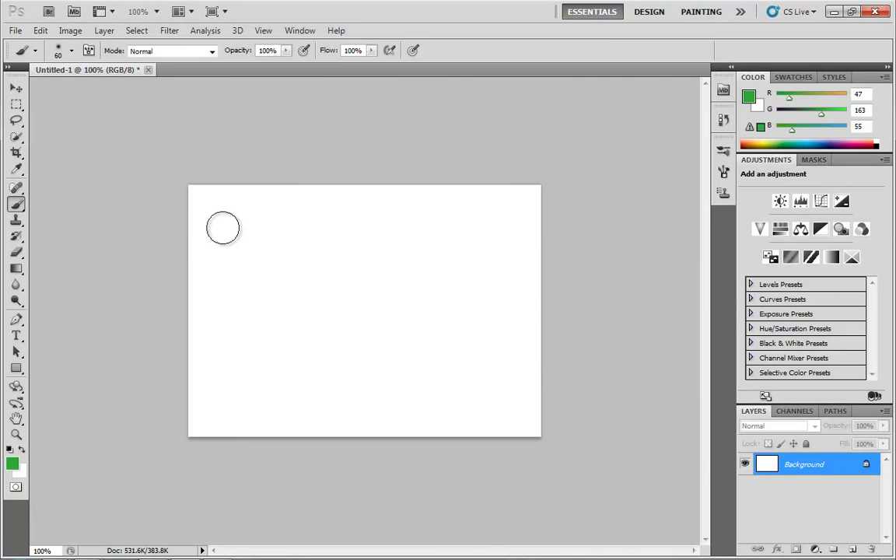
drag(222, 228, 483, 222)
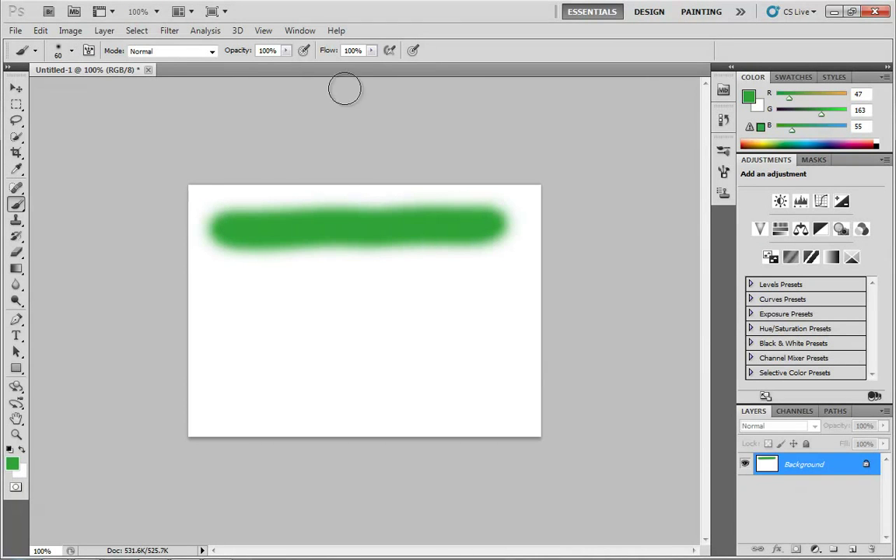
Step: Set the brush opacity to 18% and paint a horizontal green stroke across the middle of the canvas
click(286, 51)
drag(283, 68, 232, 80)
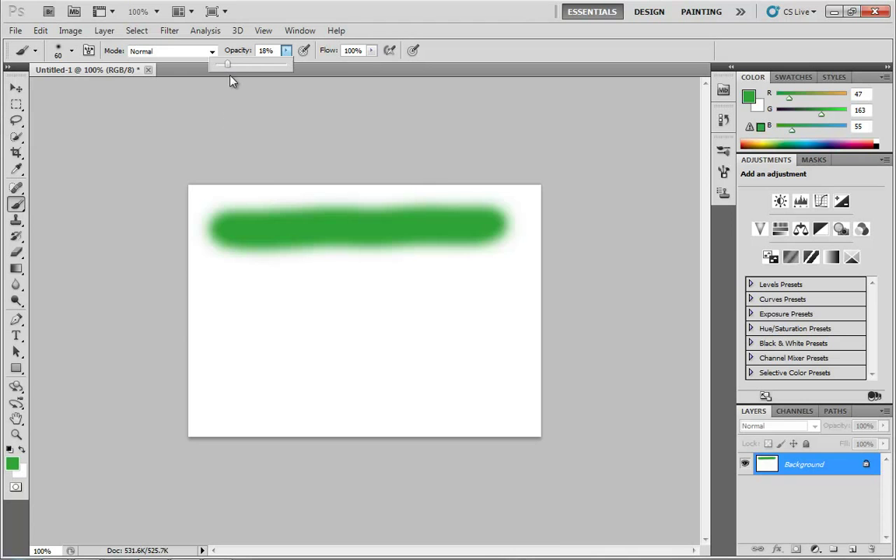
click(222, 318)
drag(222, 318, 493, 315)
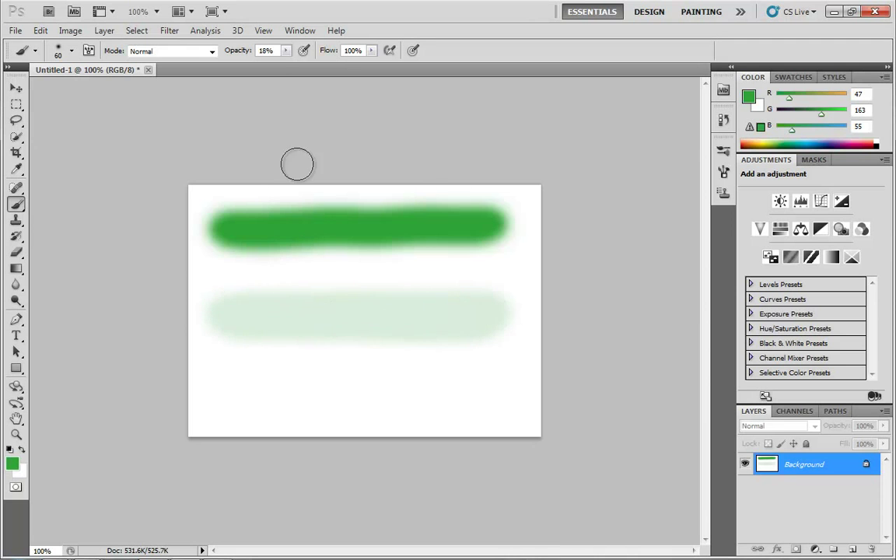
Step: Set the brush opacity to 53% and paint a horizontal green stroke across the lower part of the canvas
click(286, 51)
drag(311, 68, 312, 68)
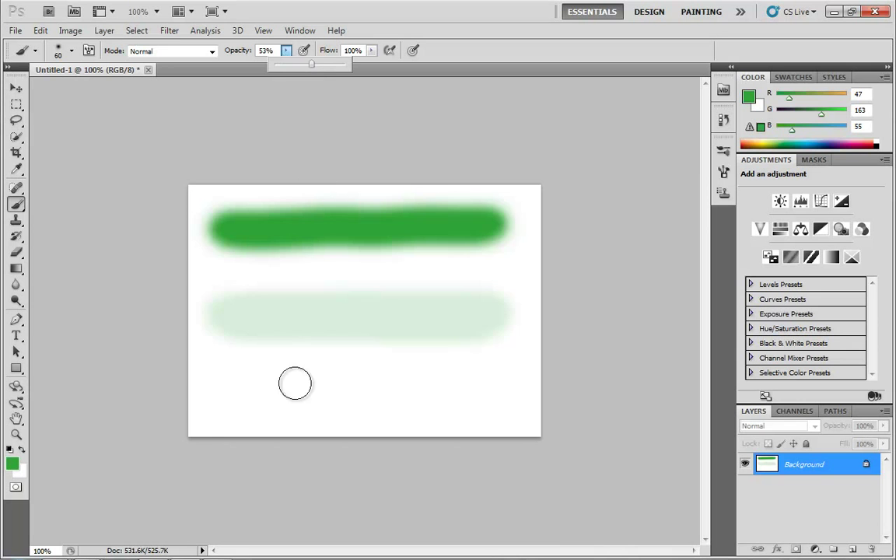
mouse_move(234, 389)
mouse_down()
mouse_move(506, 391)
mouse_move(240, 393)
mouse_move(511, 387)
mouse_up()
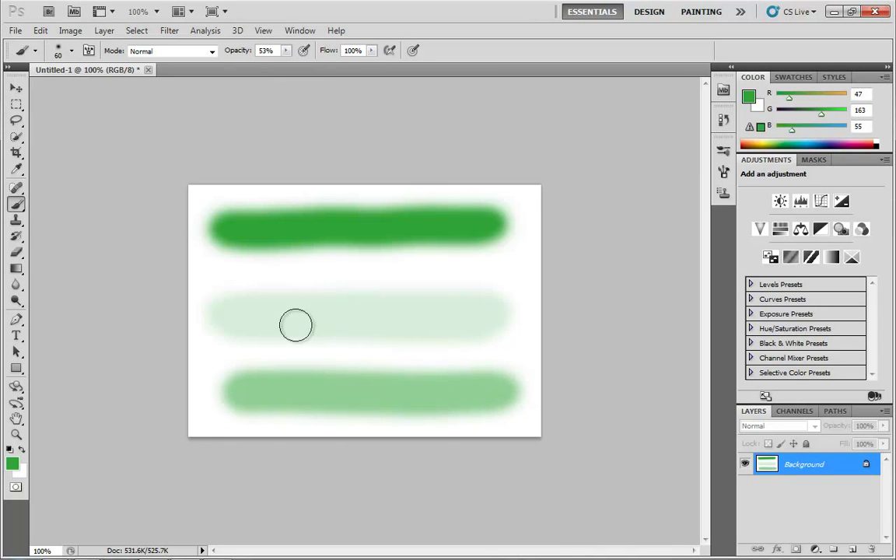
Step: Paint overlapping 53% opacity strokes diagonally and steeply downward across the three horizontal green strokes
mouse_move(222, 200)
mouse_down()
mouse_move(282, 292)
mouse_move(442, 430)
mouse_up()
mouse_move(379, 380)
mouse_down()
mouse_move(288, 274)
mouse_move(412, 397)
mouse_move(250, 235)
mouse_up()
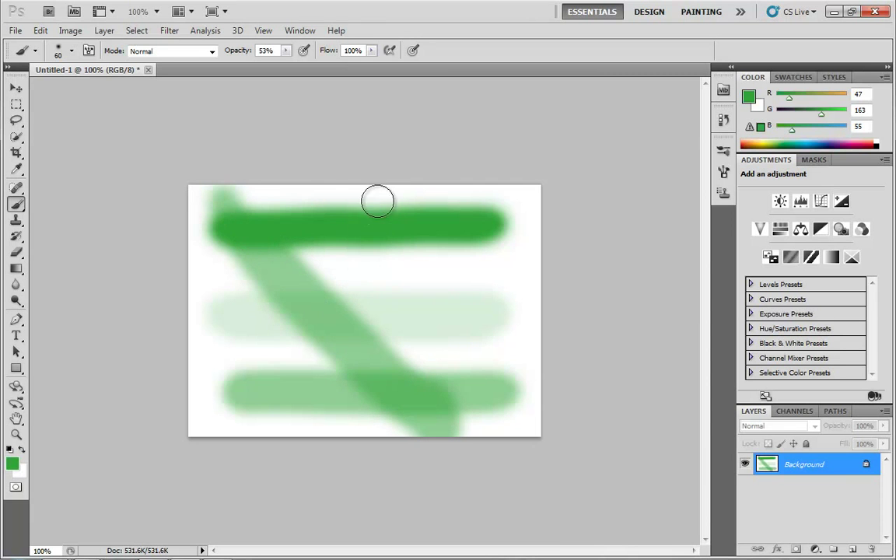
mouse_move(378, 198)
mouse_down()
mouse_move(332, 434)
mouse_move(382, 198)
mouse_move(334, 383)
mouse_up()
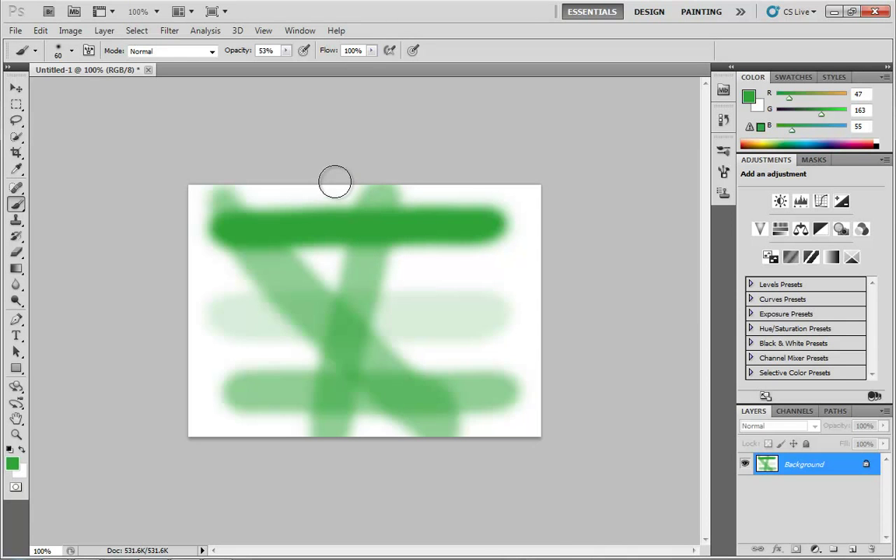
Step: Erase all the green strokes to leave a blank white canvas
key(ctrl+a)
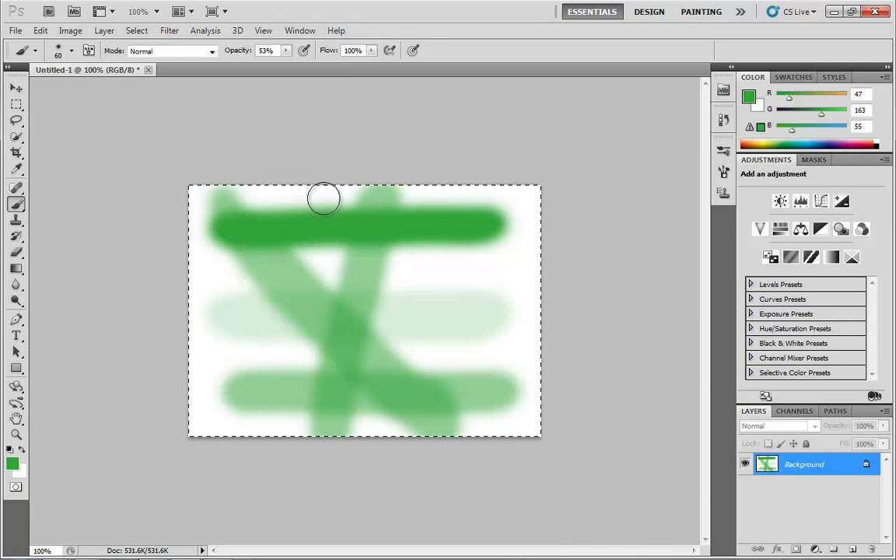
key(ctrl+d)
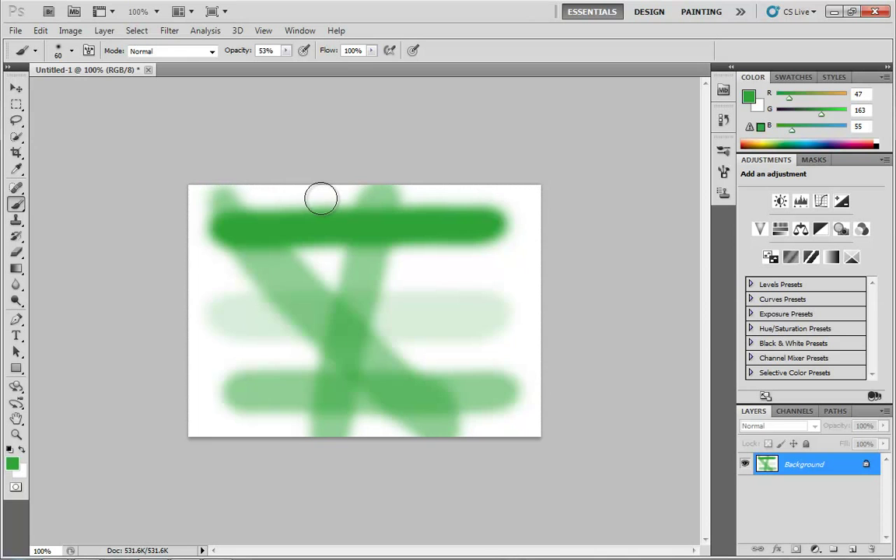
mouse_move(507, 422)
mouse_down()
mouse_move(530, 394)
mouse_move(456, 418)
mouse_up()
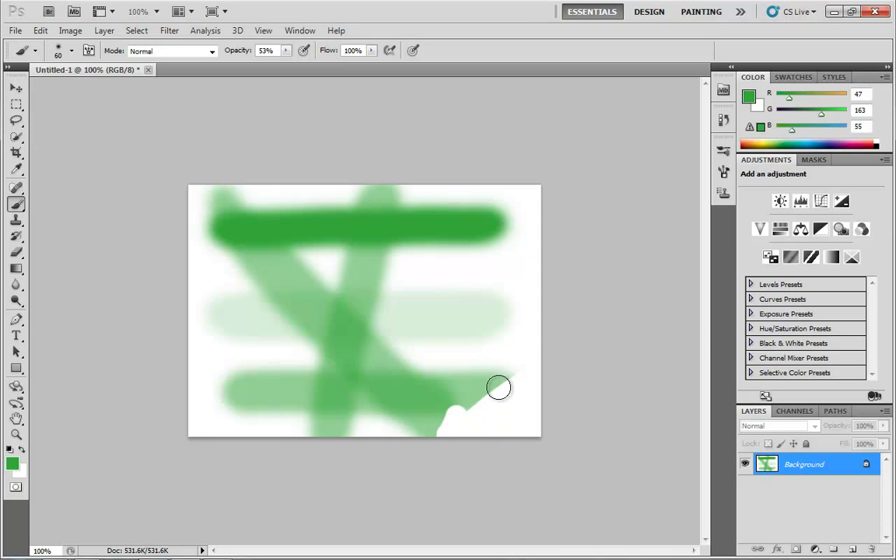
mouse_move(499, 388)
mouse_down()
mouse_move(540, 338)
mouse_move(511, 386)
mouse_move(533, 351)
mouse_move(463, 382)
mouse_move(511, 346)
mouse_move(464, 382)
mouse_move(503, 322)
mouse_move(413, 366)
mouse_move(457, 372)
mouse_move(497, 356)
mouse_move(503, 347)
mouse_move(484, 354)
mouse_move(468, 333)
mouse_move(523, 276)
mouse_move(402, 340)
mouse_move(529, 209)
mouse_move(407, 269)
mouse_move(447, 191)
mouse_move(248, 334)
mouse_move(340, 184)
mouse_move(225, 155)
mouse_up()
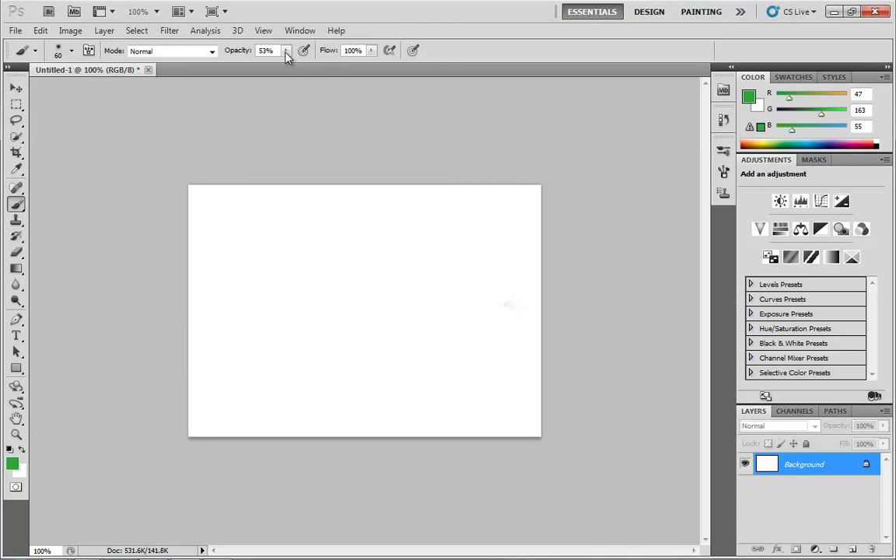
Step: Set the brush opacity to 100% and switch to a hard round tip, 8 px in size
drag(287, 56, 338, 72)
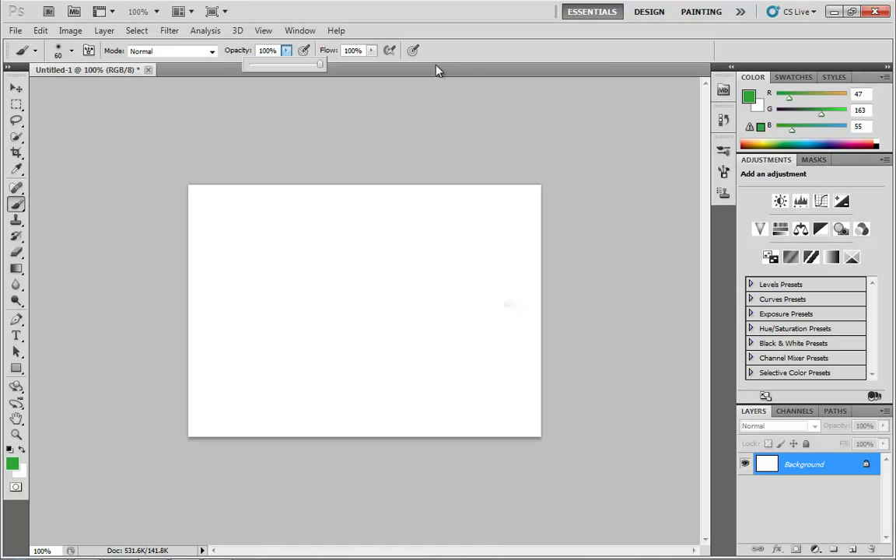
click(470, 53)
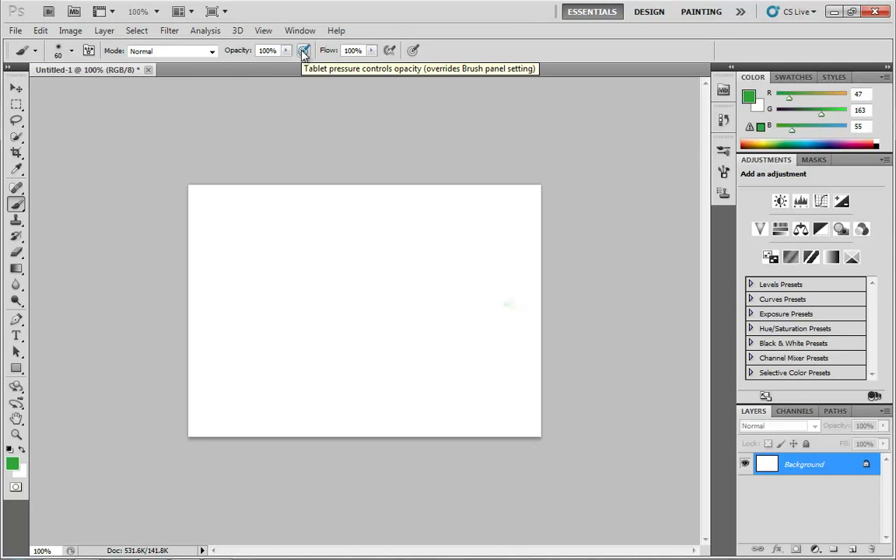
click(62, 53)
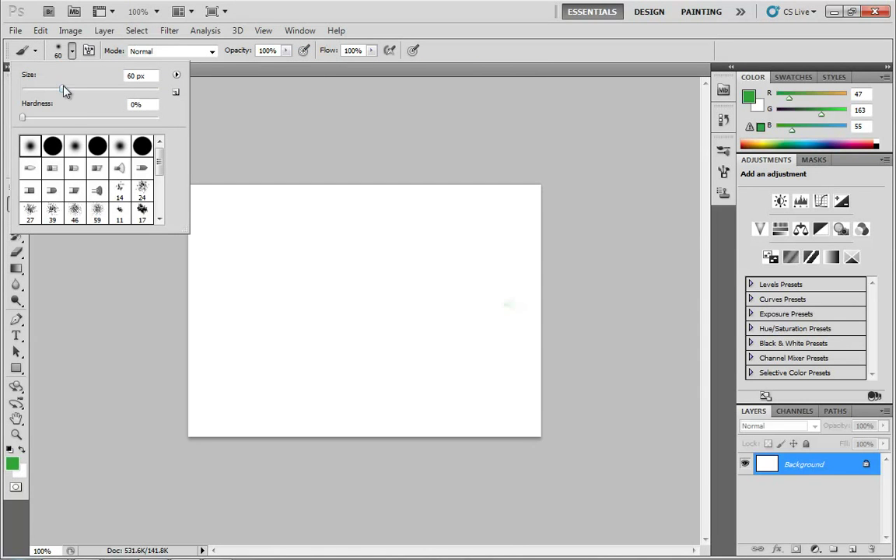
click(52, 146)
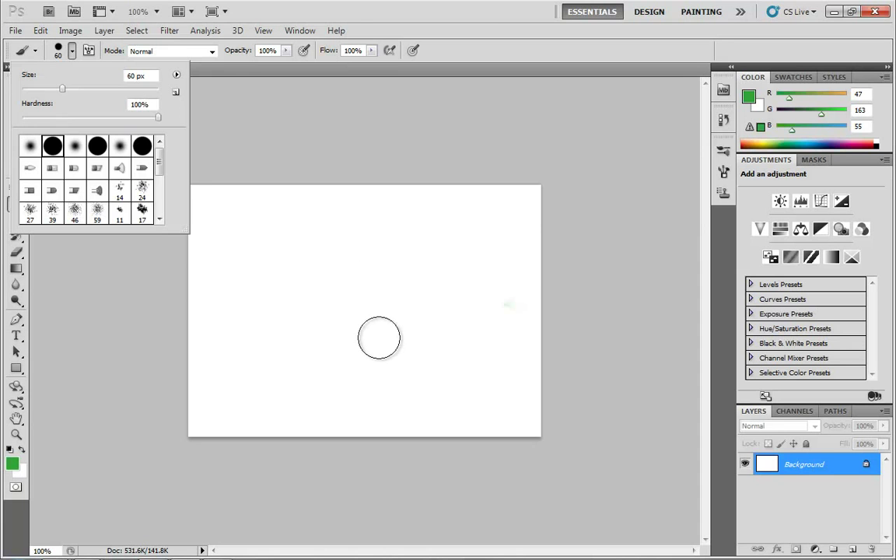
click(421, 143)
key(bracketleft)
key(bracketleft)
key(bracketleft)
key(bracketleft)
key(bracketleft)
key(bracketleft)
key(bracketleft)
key(bracketleft)
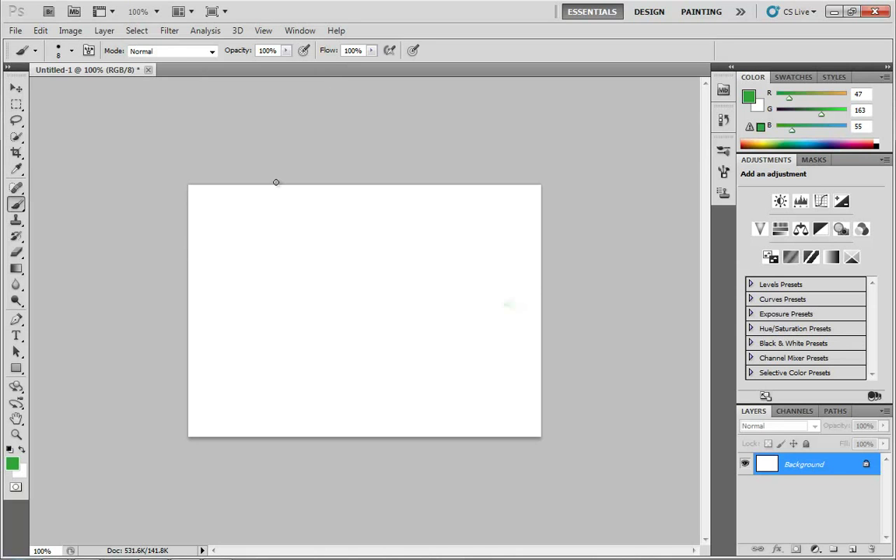
Step: Try a short green stroke, undo it, and test a second stroke with tablet pressure controlling opacity
drag(226, 271, 285, 270)
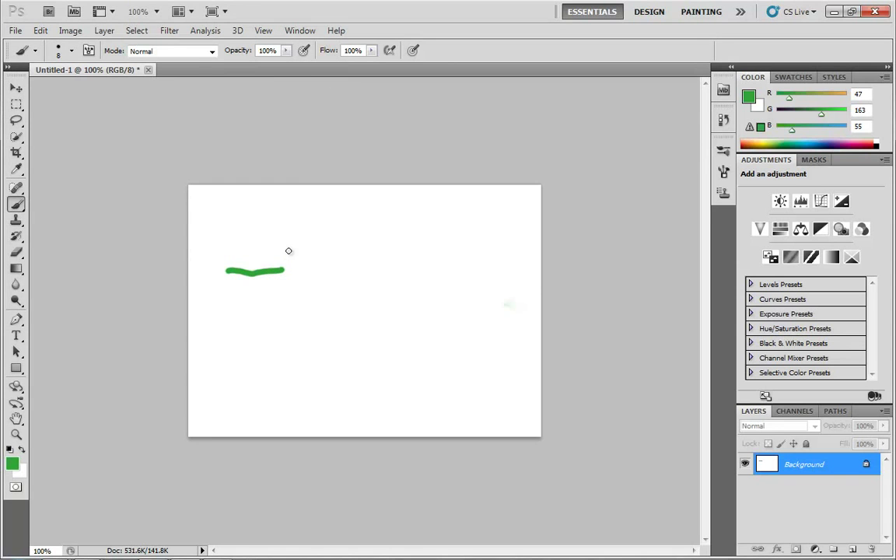
key(ctrl+z)
click(304, 50)
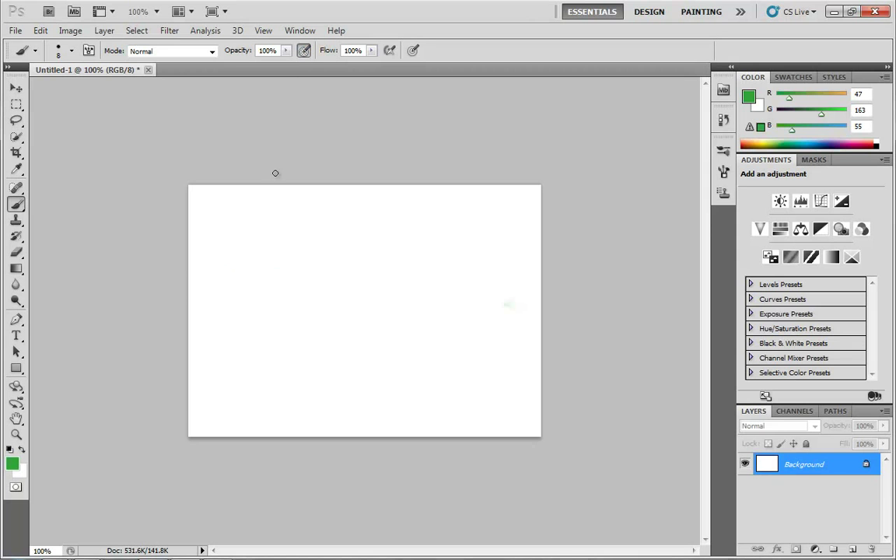
mouse_move(220, 294)
mouse_down()
mouse_move(454, 260)
mouse_move(433, 289)
mouse_move(250, 321)
mouse_move(252, 350)
mouse_move(326, 324)
mouse_move(424, 311)
mouse_move(481, 315)
mouse_move(371, 334)
mouse_move(364, 365)
mouse_move(418, 370)
mouse_move(313, 388)
mouse_move(360, 406)
mouse_move(480, 400)
mouse_move(465, 354)
mouse_move(500, 330)
mouse_move(511, 256)
mouse_move(426, 226)
mouse_move(338, 241)
mouse_move(247, 242)
mouse_up()
Step: Scribble overlapping zigzags with reduced flow on the canvas's upper left, and with 8% flow on its right half
click(372, 51)
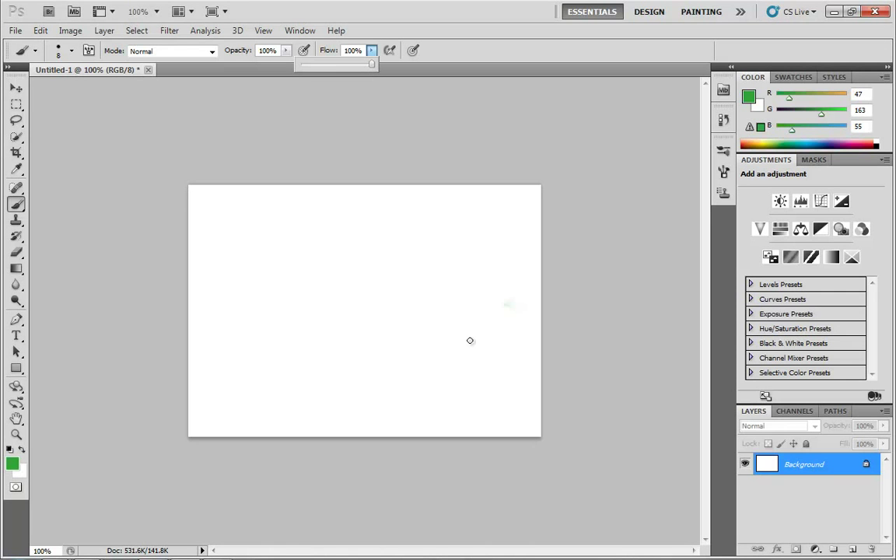
drag(372, 66, 316, 72)
mouse_move(246, 269)
mouse_down()
mouse_move(286, 269)
mouse_move(300, 289)
mouse_move(314, 286)
mouse_move(297, 299)
mouse_move(303, 269)
mouse_move(289, 274)
mouse_move(298, 263)
mouse_move(293, 289)
mouse_move(342, 272)
mouse_move(383, 306)
mouse_move(348, 300)
mouse_move(333, 264)
mouse_move(292, 266)
mouse_move(294, 253)
mouse_move(258, 258)
mouse_move(274, 242)
mouse_move(347, 233)
mouse_up()
click(371, 51)
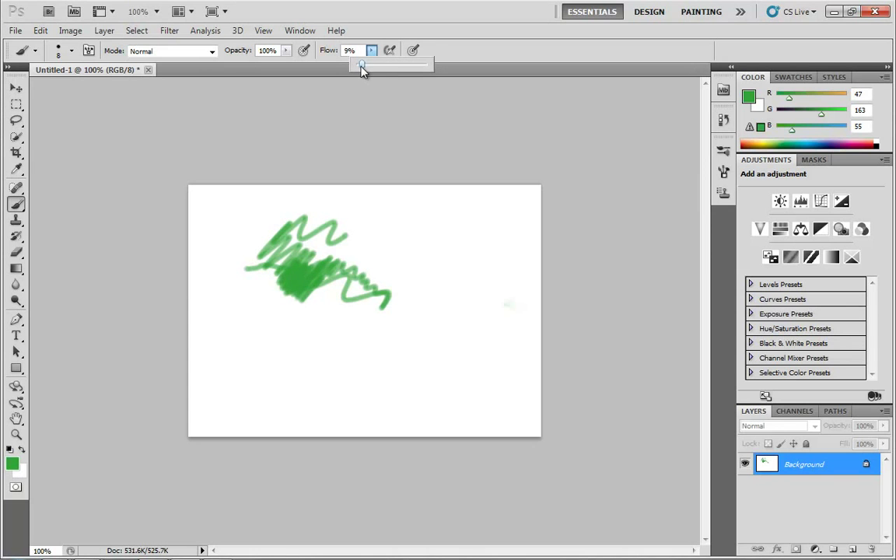
mouse_move(379, 214)
mouse_down()
mouse_move(419, 232)
mouse_move(427, 256)
mouse_move(441, 259)
mouse_move(431, 282)
mouse_move(483, 279)
mouse_move(501, 262)
mouse_move(477, 278)
mouse_move(440, 338)
mouse_move(452, 317)
mouse_move(408, 332)
mouse_move(385, 359)
mouse_move(432, 339)
mouse_move(414, 346)
mouse_move(427, 322)
mouse_move(406, 331)
mouse_move(420, 316)
mouse_move(407, 343)
mouse_move(433, 320)
mouse_move(430, 343)
mouse_move(416, 334)
mouse_move(388, 347)
mouse_move(417, 339)
mouse_up()
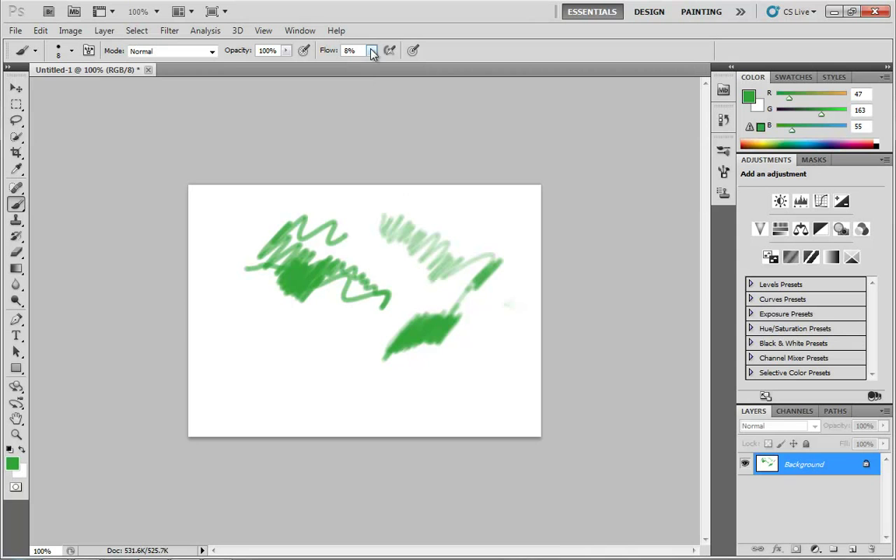
Step: Set the brush flow to 100% and opacity to 11%, and build up a pale green patch in the canvas's lower left
drag(372, 53, 423, 67)
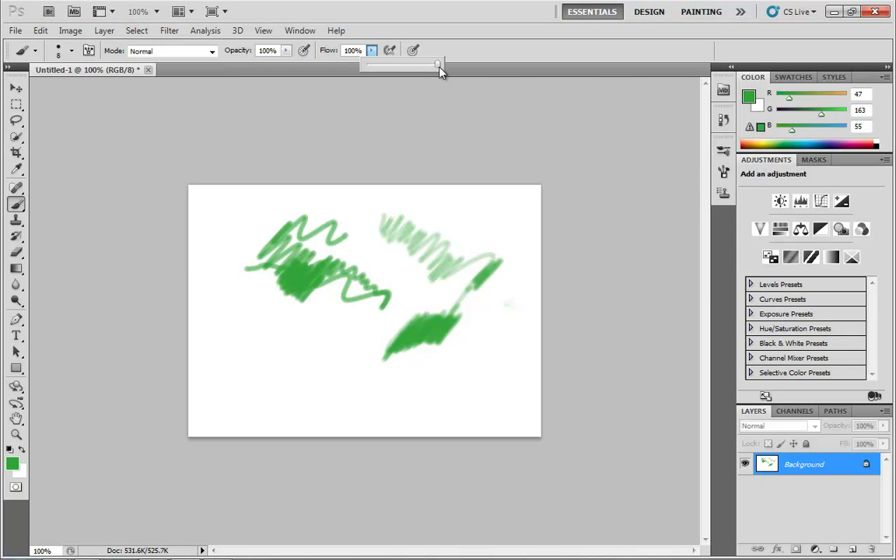
drag(288, 52, 221, 91)
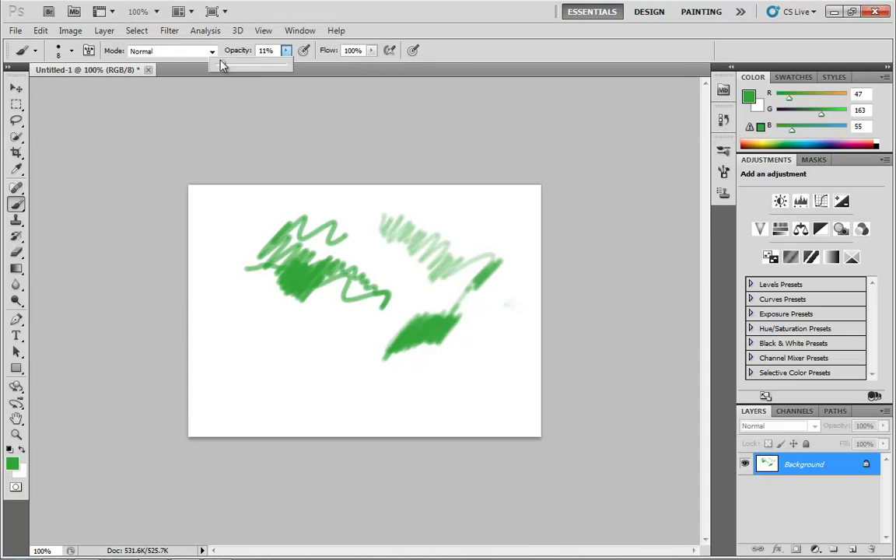
click(223, 345)
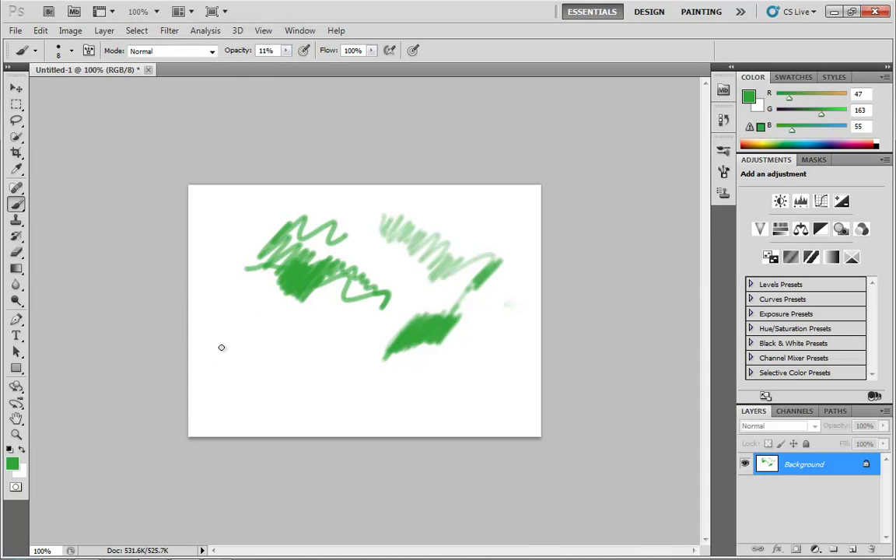
mouse_move(220, 348)
mouse_down()
mouse_move(228, 377)
mouse_move(248, 362)
mouse_move(253, 370)
mouse_move(275, 364)
mouse_move(257, 371)
mouse_move(228, 358)
mouse_up()
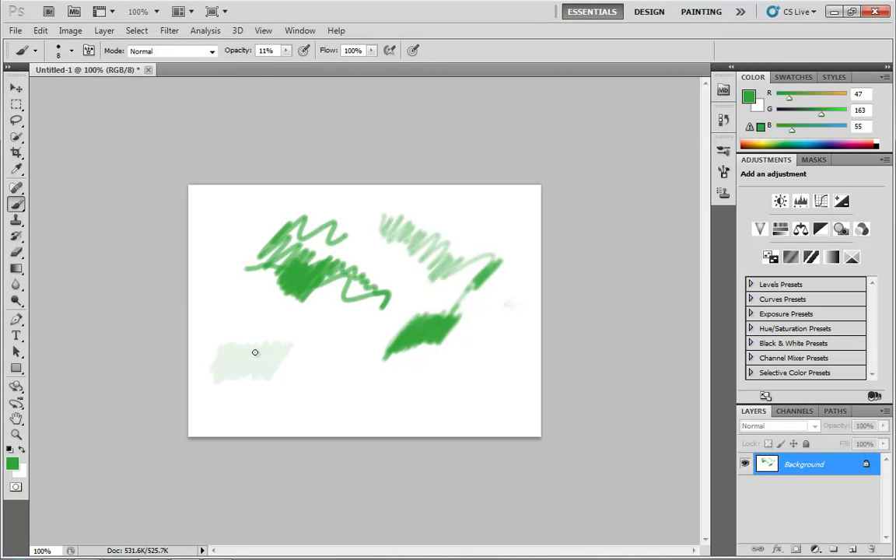
mouse_move(280, 351)
mouse_down()
mouse_move(266, 370)
mouse_move(265, 355)
mouse_move(246, 345)
mouse_move(233, 369)
mouse_move(278, 357)
mouse_up()
mouse_move(219, 352)
mouse_down()
mouse_move(241, 389)
mouse_move(242, 360)
mouse_move(258, 381)
mouse_move(260, 345)
mouse_move(269, 361)
mouse_move(281, 323)
mouse_move(288, 319)
mouse_move(292, 354)
mouse_move(316, 343)
mouse_move(272, 356)
mouse_move(274, 337)
mouse_move(242, 378)
mouse_move(232, 348)
mouse_up()
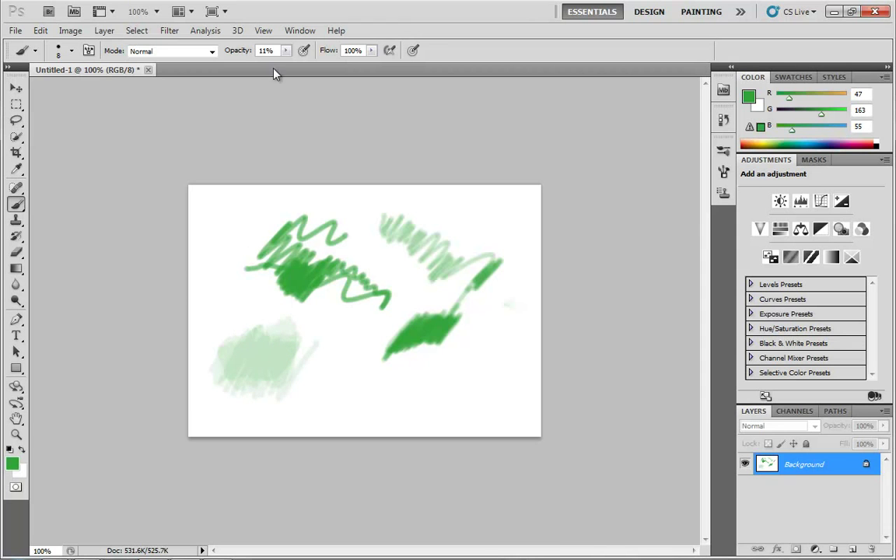
Step: Set the brush opacity to 33% and paint a patch of overlapping green strokes in the canvas's lower right
click(285, 52)
drag(295, 70, 305, 70)
mouse_move(348, 397)
mouse_down()
mouse_move(371, 384)
mouse_move(376, 400)
mouse_move(392, 384)
mouse_move(393, 406)
mouse_move(429, 387)
mouse_move(431, 396)
mouse_move(426, 369)
mouse_move(377, 410)
mouse_move(371, 400)
mouse_move(341, 406)
mouse_move(440, 368)
mouse_move(434, 398)
mouse_up()
mouse_move(370, 381)
mouse_down()
mouse_move(451, 409)
mouse_move(461, 377)
mouse_move(359, 422)
mouse_move(389, 371)
mouse_move(362, 383)
mouse_move(425, 367)
mouse_move(423, 394)
mouse_move(490, 375)
mouse_move(449, 403)
mouse_move(426, 399)
mouse_move(438, 372)
mouse_move(362, 419)
mouse_move(334, 425)
mouse_move(394, 377)
mouse_move(379, 411)
mouse_move(484, 365)
mouse_move(468, 363)
mouse_move(360, 406)
mouse_move(364, 388)
mouse_move(372, 418)
mouse_up()
mouse_move(482, 377)
mouse_down()
mouse_move(434, 408)
mouse_move(420, 393)
mouse_move(439, 358)
mouse_move(328, 419)
mouse_move(402, 415)
mouse_move(412, 377)
mouse_up()
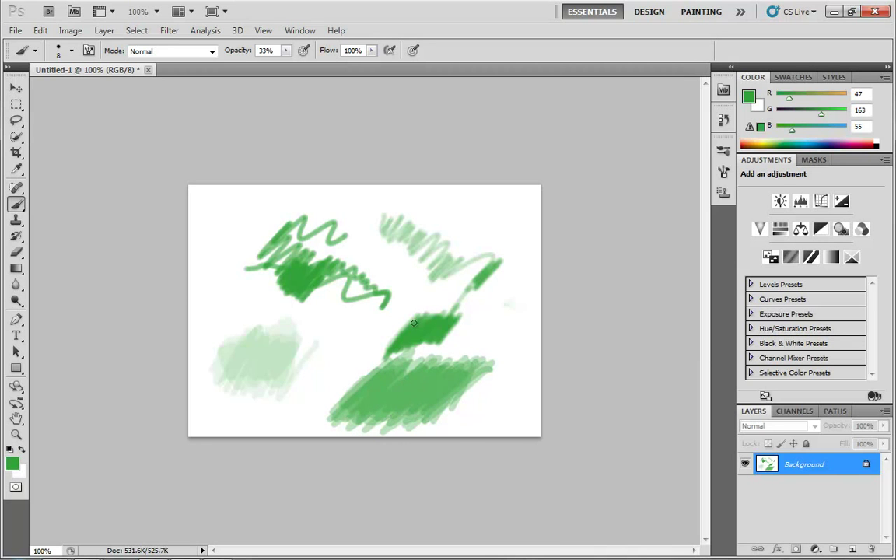
Step: Set the brush opacity to 100% and flow to 11%, and fill a scribbled green patch in the canvas's upper-left corner
click(287, 51)
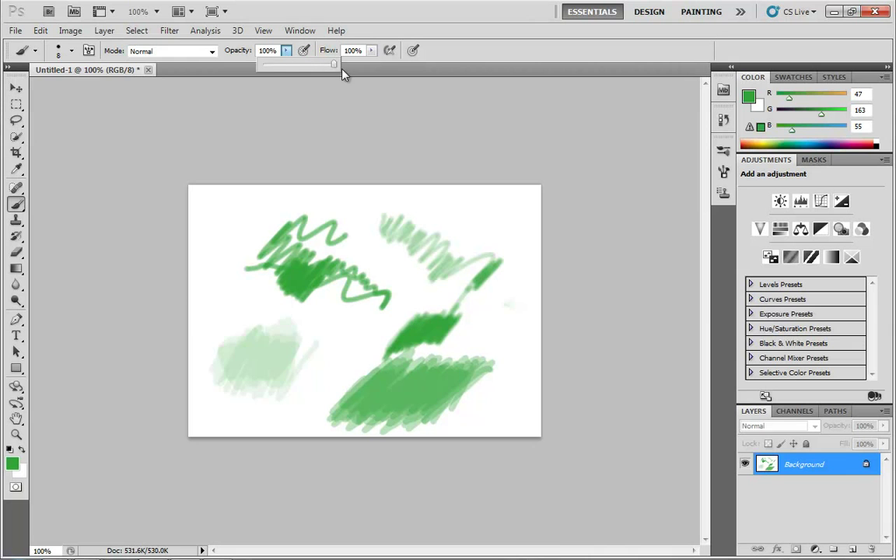
click(371, 51)
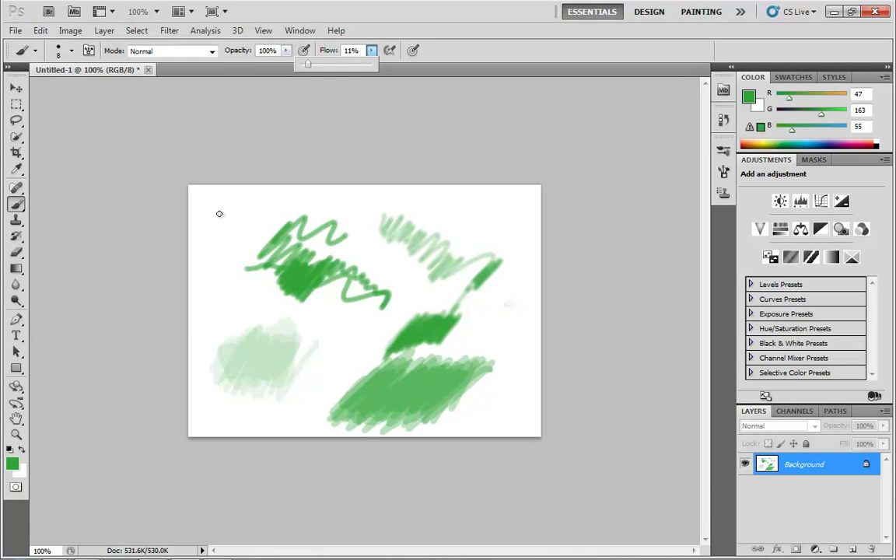
mouse_move(219, 213)
mouse_down()
mouse_move(260, 204)
mouse_move(246, 219)
mouse_move(252, 204)
mouse_move(214, 220)
mouse_move(235, 204)
mouse_move(239, 217)
mouse_move(250, 212)
mouse_move(236, 232)
mouse_move(218, 236)
mouse_move(220, 212)
mouse_move(223, 228)
mouse_move(251, 202)
mouse_move(248, 222)
mouse_move(251, 205)
mouse_move(225, 205)
mouse_move(268, 210)
mouse_move(208, 219)
mouse_move(259, 217)
mouse_move(209, 229)
mouse_move(254, 230)
mouse_up()
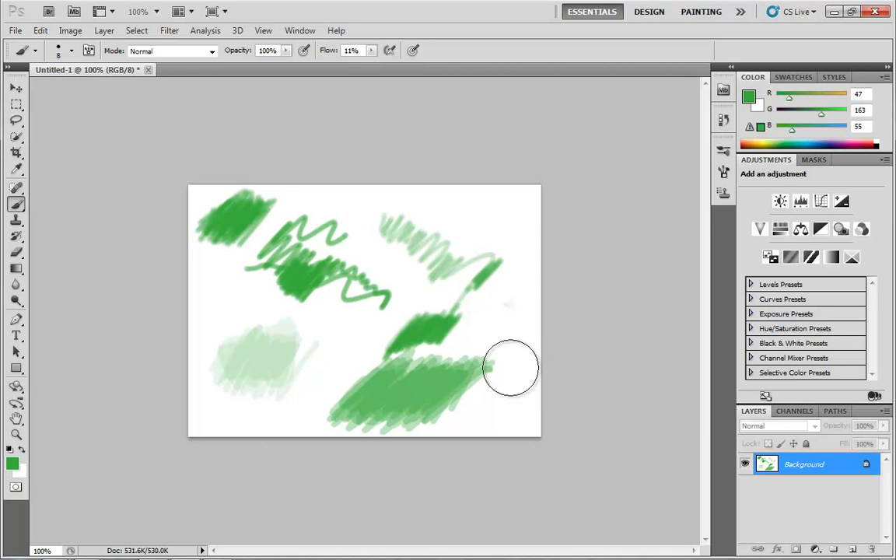
Step: Erase all the green scribbles from the canvas and set the brush flow to 100%
mouse_move(502, 376)
mouse_down()
mouse_move(404, 410)
mouse_move(334, 414)
mouse_move(342, 248)
mouse_move(228, 208)
mouse_move(158, 195)
mouse_up()
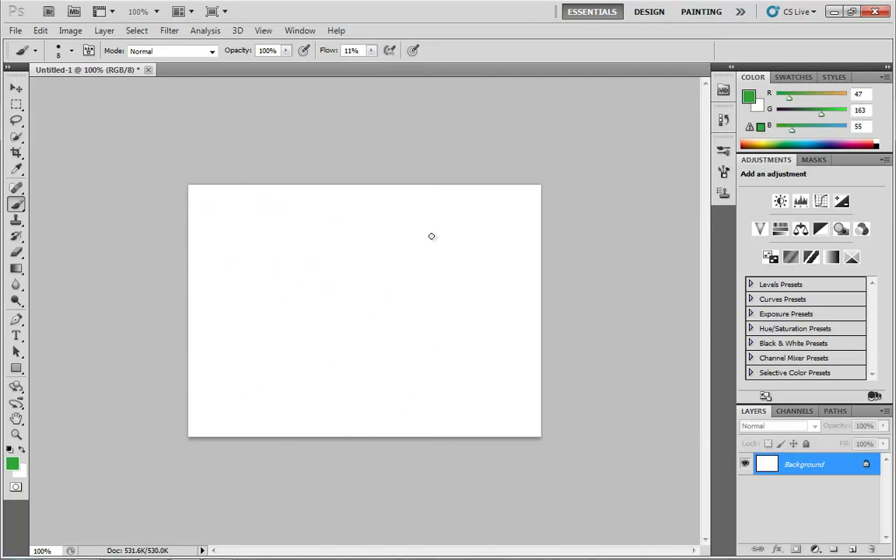
click(371, 53)
drag(369, 65, 445, 77)
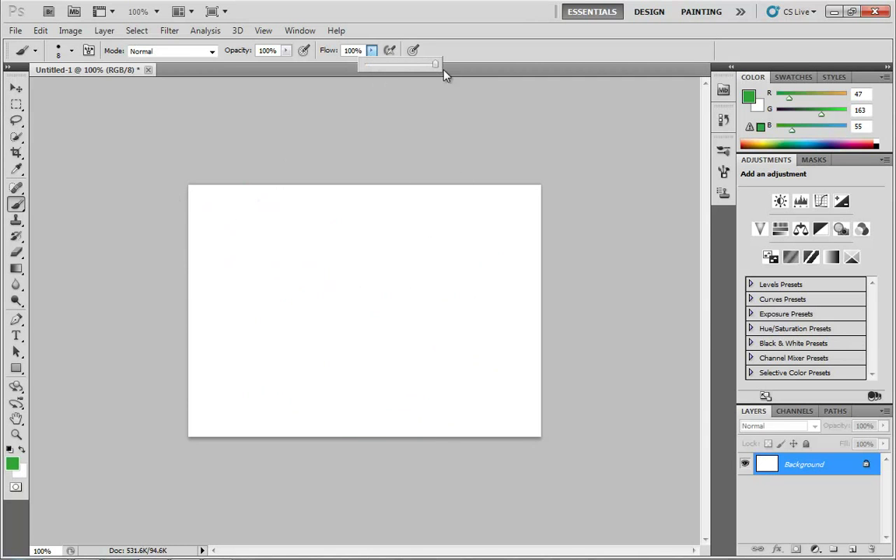
Step: Enable the airbrush at 15% flow and paint a short green stroke, pausing midway so the color builds up
click(390, 51)
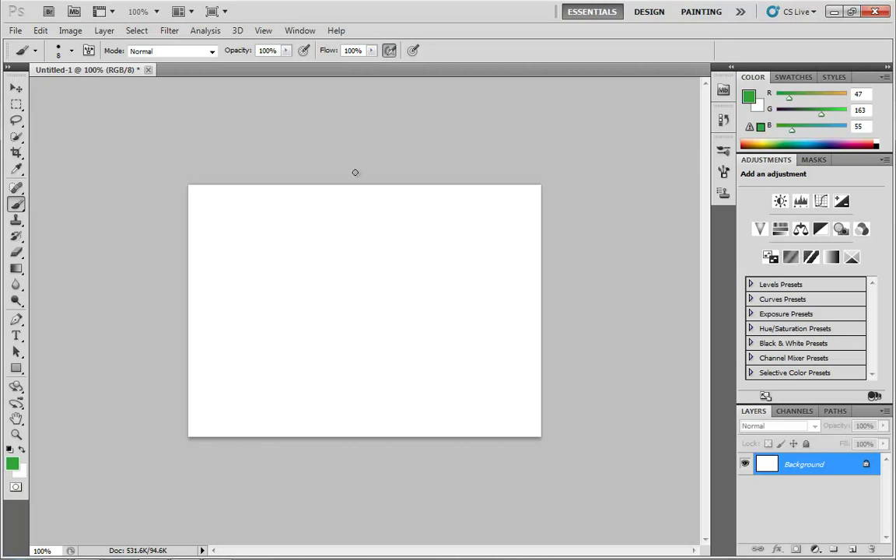
drag(371, 59, 314, 68)
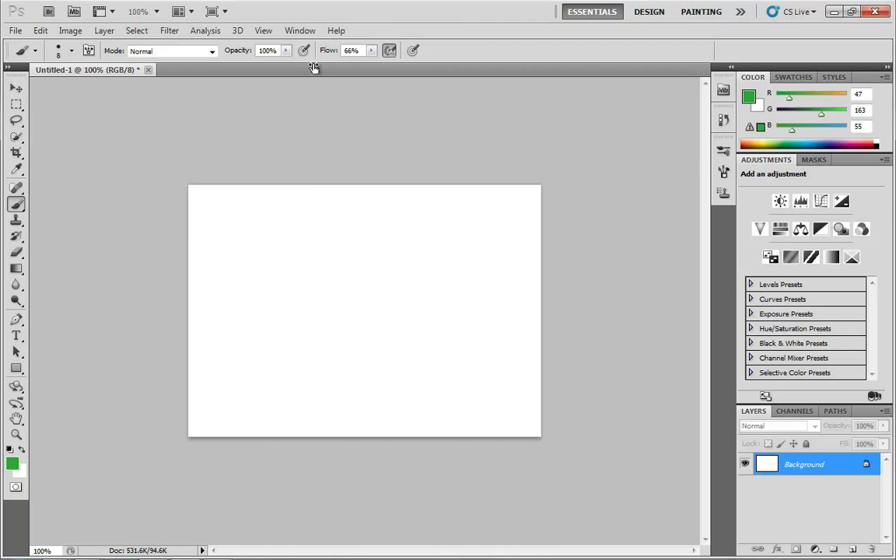
click(372, 51)
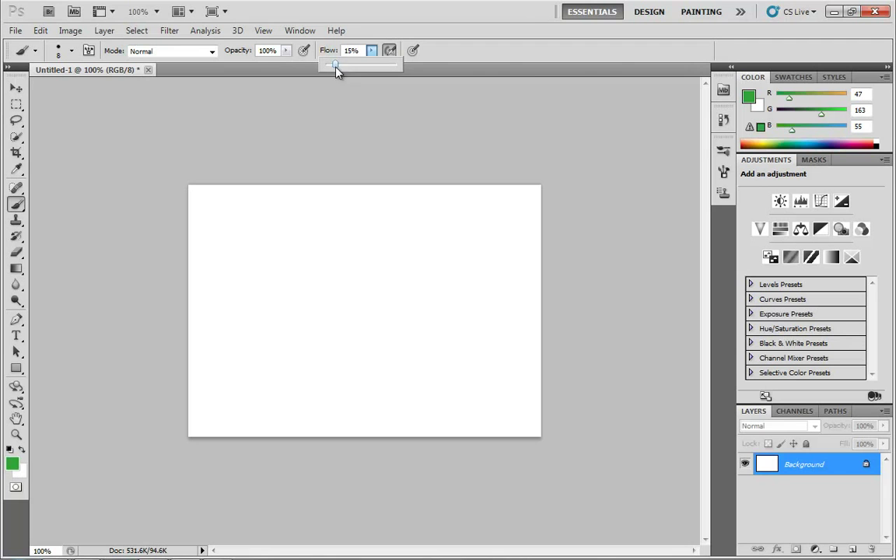
drag(242, 318, 259, 321)
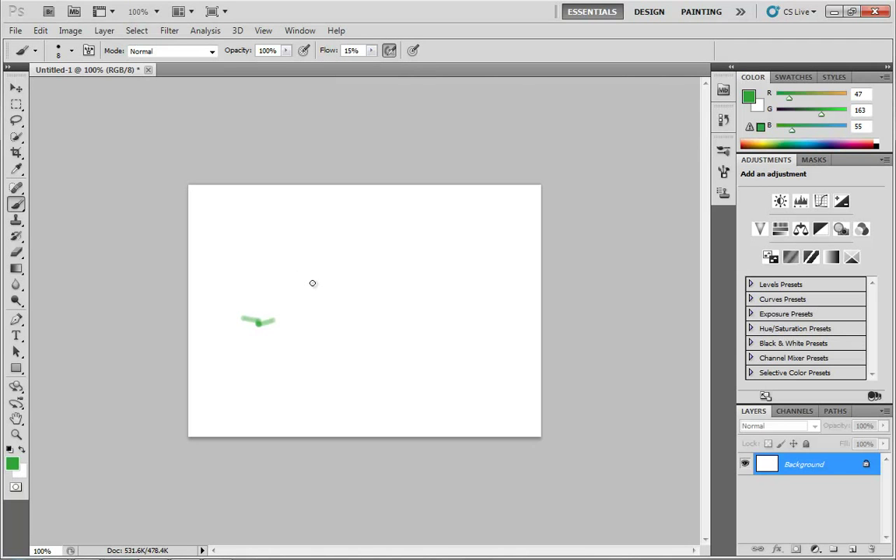
Step: Enlarge the brush to 150 px and airbrush three large green circles, holding each in place to build up color
key(bracketright)
key(bracketright)
key(bracketright)
key(bracketright)
key(bracketright)
key(bracketright)
key(bracketright)
key(bracketright)
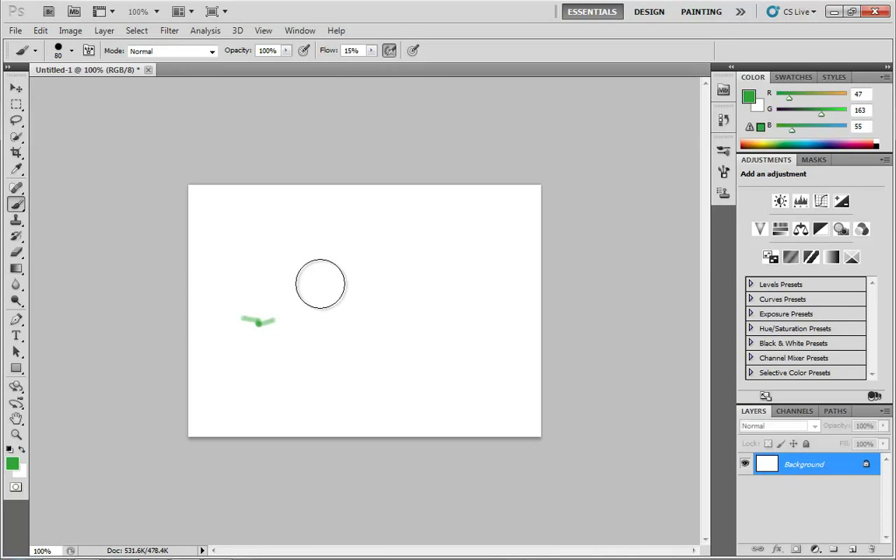
key(bracketright)
key(bracketright)
key(bracketright)
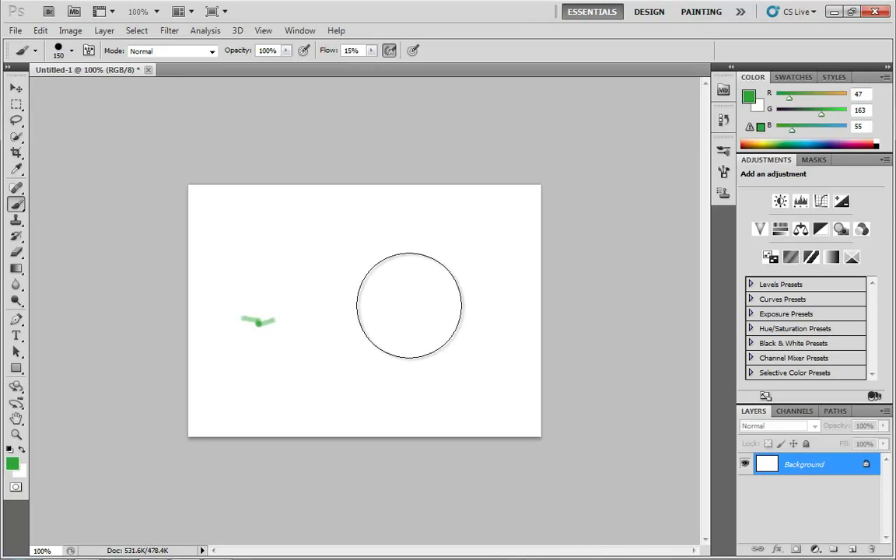
drag(382, 302, 381, 303)
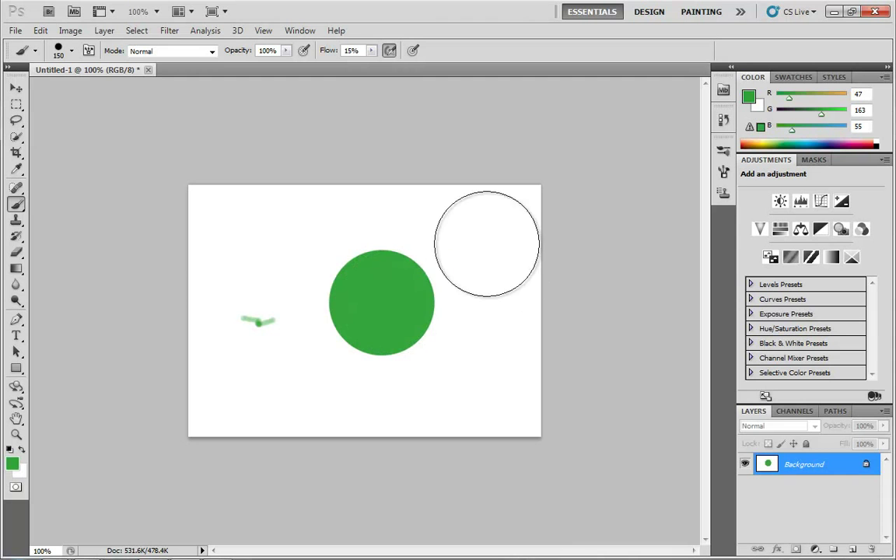
drag(455, 243, 455, 243)
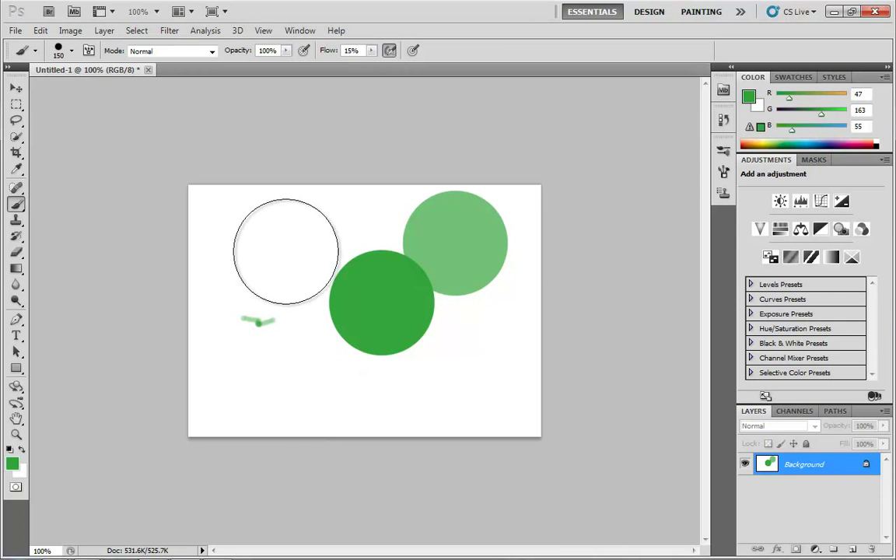
drag(303, 255, 303, 255)
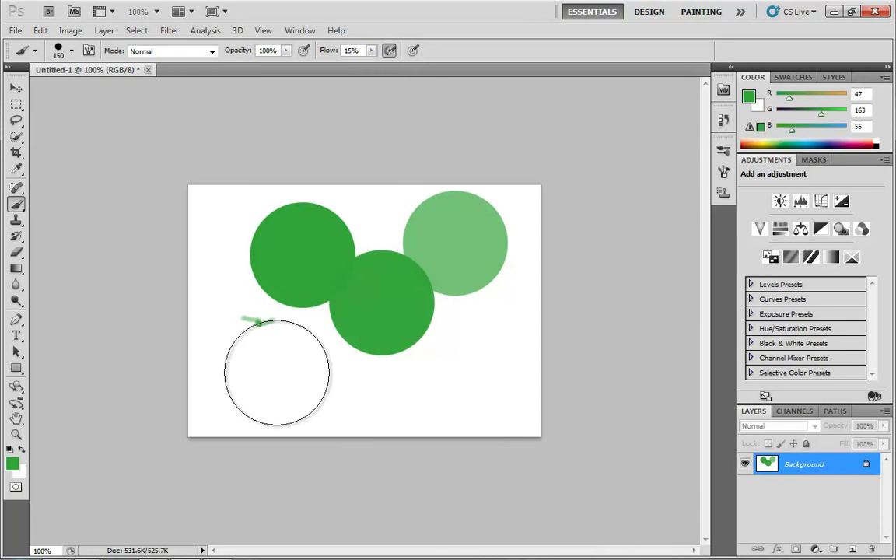
Step: Lower the airbrush flow to 4% and build up large green circles and soft green areas across the lower half of the canvas
click(371, 50)
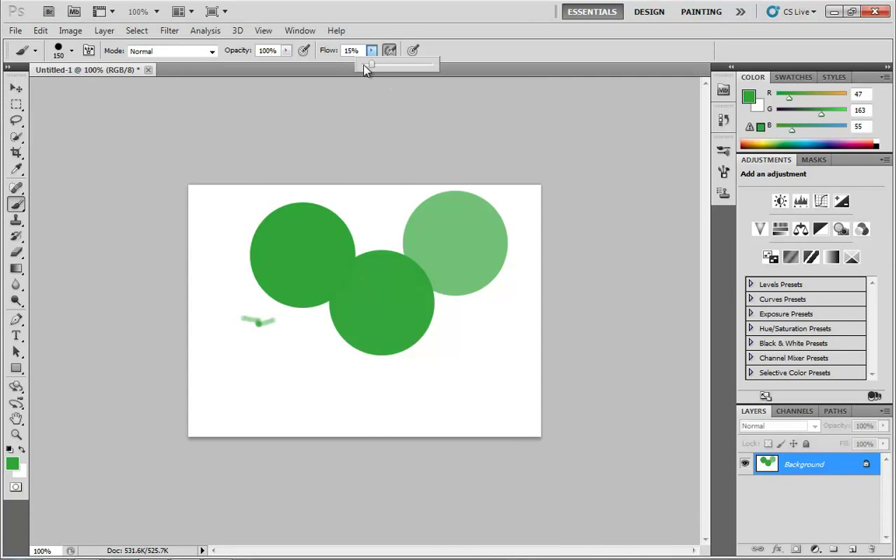
drag(365, 69, 368, 69)
drag(264, 376, 265, 377)
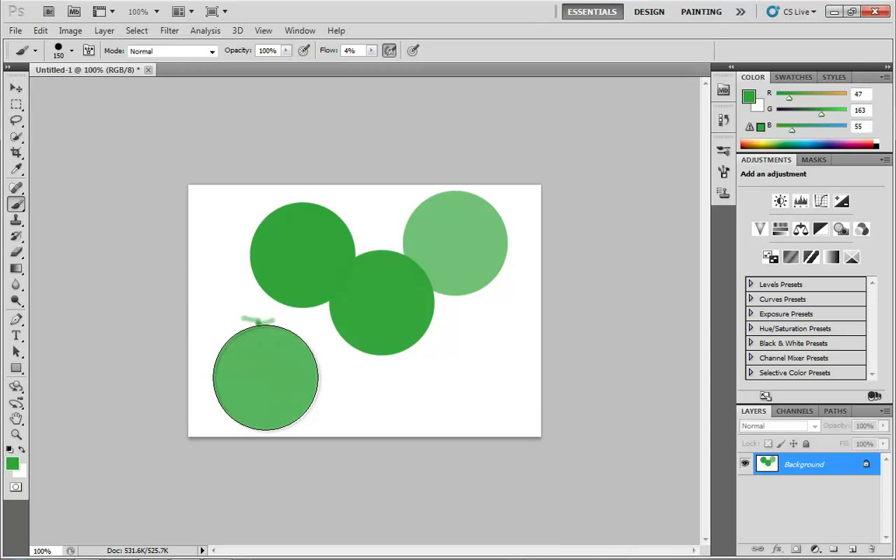
mouse_move(266, 377)
mouse_down()
mouse_move(437, 388)
mouse_move(497, 362)
mouse_move(473, 380)
mouse_move(440, 384)
mouse_move(447, 362)
mouse_move(460, 377)
mouse_move(392, 318)
mouse_move(351, 306)
mouse_move(330, 278)
mouse_move(299, 273)
mouse_up()
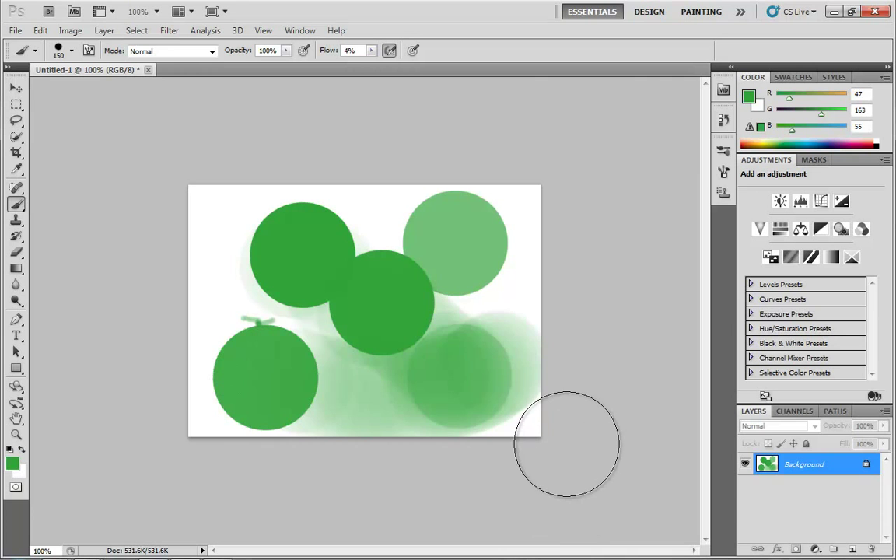
Step: Erase the green airbrush painting from the canvas, turn off the airbrush and set the brush flow to 100%
mouse_move(567, 443)
mouse_down()
mouse_move(526, 361)
mouse_move(541, 320)
mouse_move(438, 425)
mouse_move(452, 331)
mouse_move(485, 217)
mouse_move(462, 205)
mouse_move(281, 467)
mouse_move(269, 414)
mouse_move(343, 164)
mouse_move(289, 193)
mouse_move(217, 294)
mouse_up()
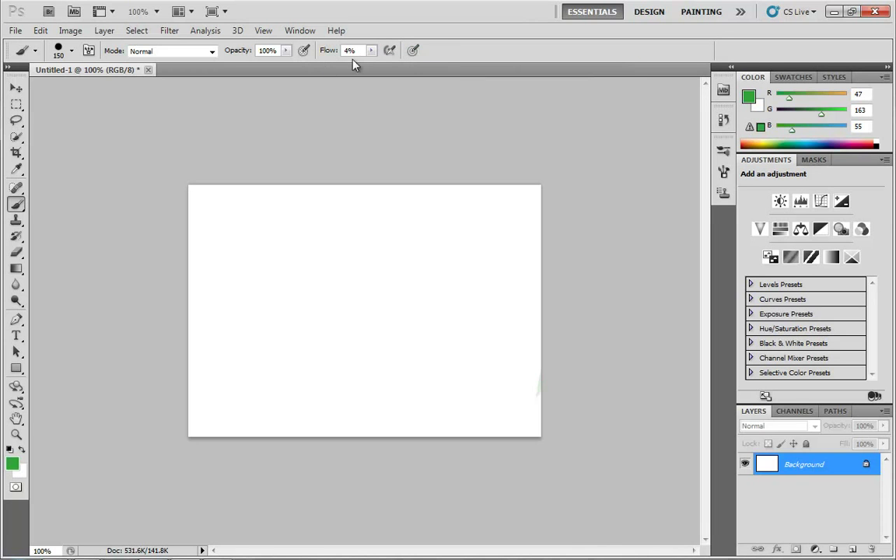
drag(371, 52, 483, 55)
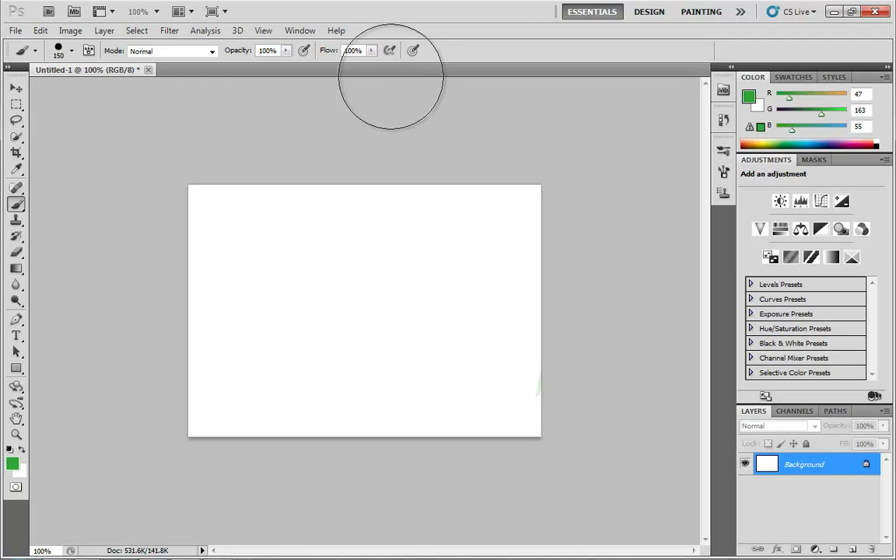
Step: Reduce the brush size to 25 px, paint a short hard-edged green stroke near the canvas's left edge and undo its last part
key(bracketleft)
key(bracketleft)
key(bracketleft)
key(bracketleft)
key(bracketleft)
key(bracketleft)
key(bracketleft)
key(bracketleft)
key(bracketleft)
key(bracketleft)
key(bracketleft)
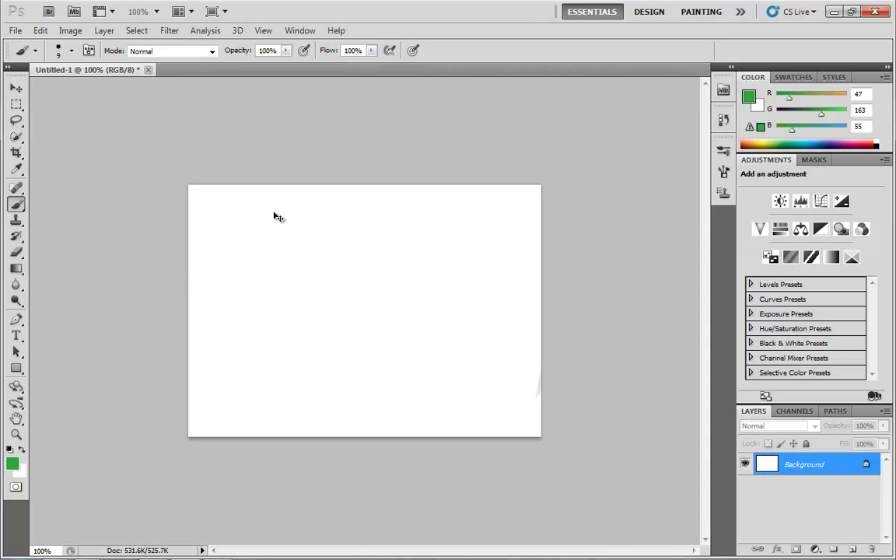
key(bracketright)
key(bracketright)
key(bracketright)
key(bracketright)
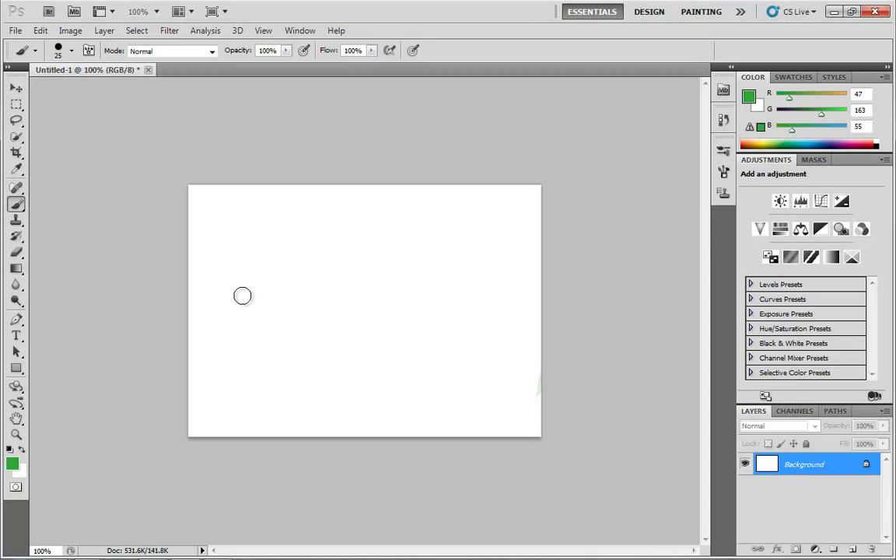
drag(210, 300, 243, 299)
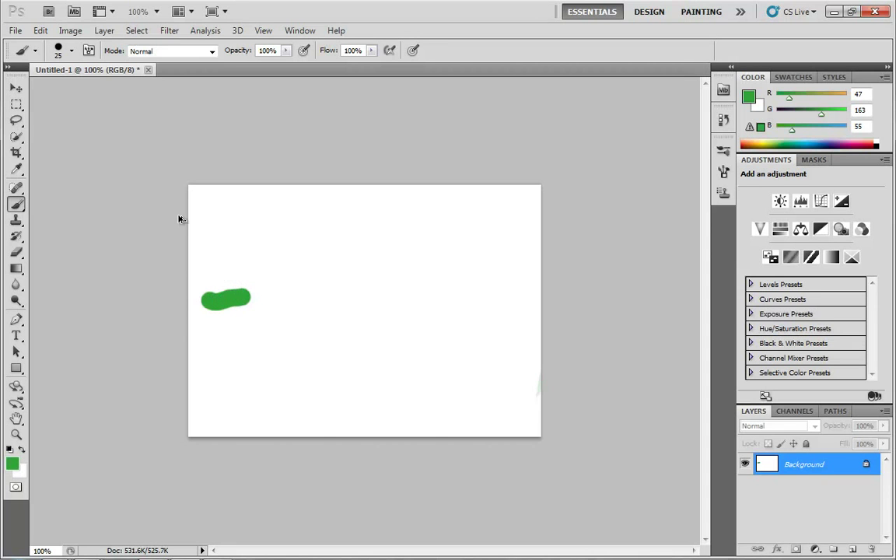
key(ctrl+z)
Step: Choose the soft round brush tip at 25 px and 0% hardness, and paint a green dot and a short stroke above the hard stroke
click(71, 53)
click(30, 145)
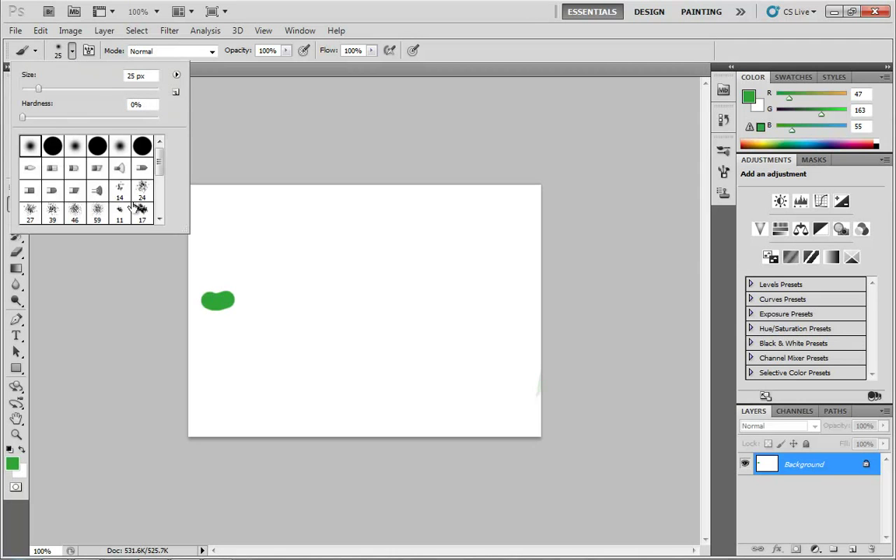
click(241, 262)
drag(214, 249, 238, 237)
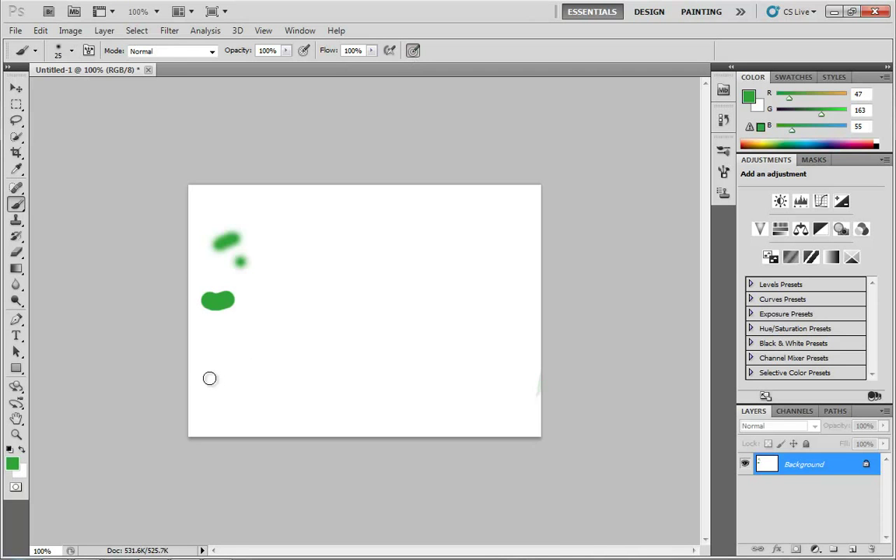
Step: Enable tablet pressure for brush size and draw green lines, loops and zigzags of varying thickness across the canvas
mouse_move(232, 370)
mouse_down()
mouse_move(426, 352)
mouse_move(376, 372)
mouse_move(239, 395)
mouse_move(238, 414)
mouse_move(266, 402)
mouse_move(364, 413)
mouse_move(460, 410)
mouse_move(486, 404)
mouse_move(496, 388)
mouse_move(484, 340)
mouse_move(497, 307)
mouse_move(486, 291)
mouse_move(420, 295)
mouse_move(379, 282)
mouse_move(335, 251)
mouse_move(317, 274)
mouse_move(346, 306)
mouse_move(347, 330)
mouse_up()
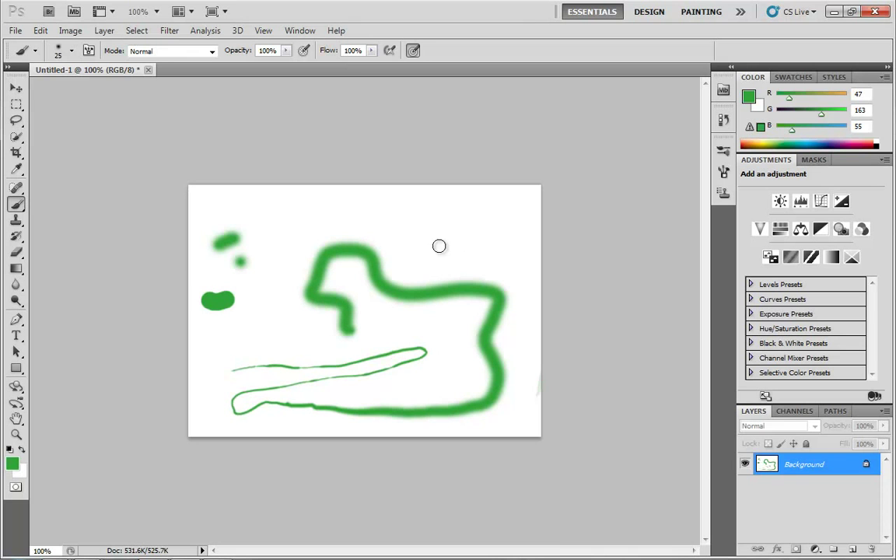
mouse_move(268, 276)
mouse_down()
mouse_move(284, 244)
mouse_move(290, 260)
mouse_move(357, 211)
mouse_move(386, 209)
mouse_up()
drag(463, 221, 447, 278)
mouse_move(428, 226)
mouse_down()
mouse_move(438, 252)
mouse_move(463, 264)
mouse_move(387, 320)
mouse_move(339, 247)
mouse_move(354, 266)
mouse_move(267, 344)
mouse_move(240, 342)
mouse_move(242, 358)
mouse_move(289, 338)
mouse_move(318, 361)
mouse_move(378, 354)
mouse_move(429, 311)
mouse_up()
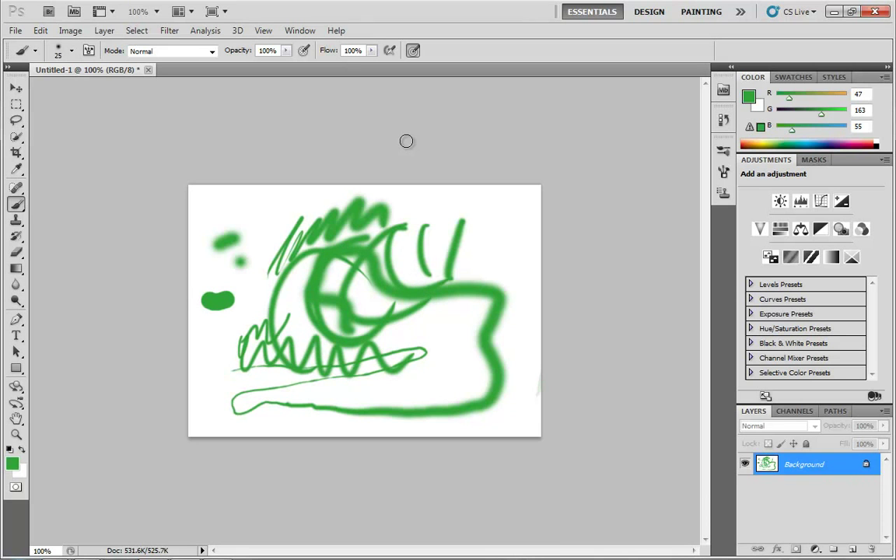
Step: Erase all the green strokes from the canvas and turn off tablet pressure for brush size
mouse_move(517, 377)
mouse_down()
mouse_move(442, 464)
mouse_move(506, 319)
mouse_up()
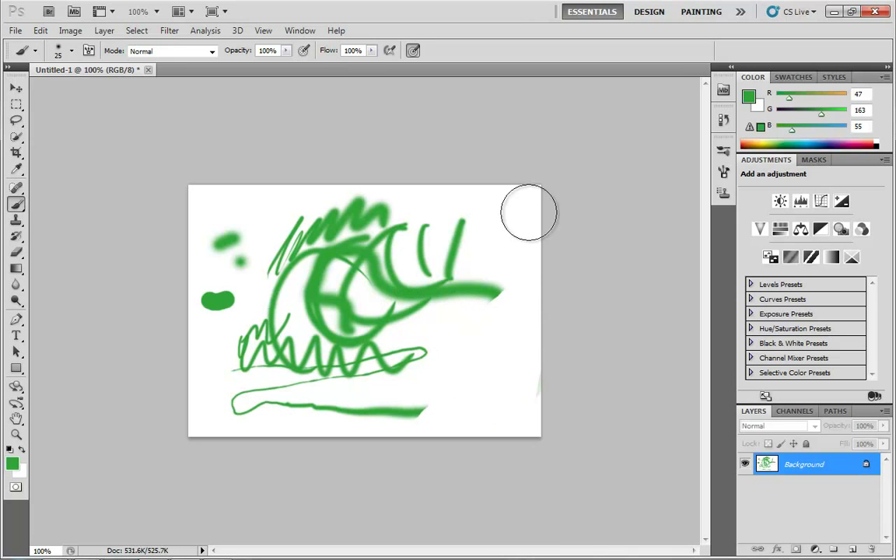
mouse_move(529, 211)
mouse_down()
mouse_move(356, 332)
mouse_move(463, 319)
mouse_move(495, 289)
mouse_move(366, 412)
mouse_move(409, 405)
mouse_move(425, 332)
mouse_move(322, 378)
mouse_move(412, 252)
mouse_move(338, 306)
mouse_move(405, 332)
mouse_move(400, 266)
mouse_move(402, 305)
mouse_move(515, 212)
mouse_move(432, 218)
mouse_move(305, 274)
mouse_move(337, 215)
mouse_move(256, 223)
mouse_move(228, 342)
mouse_move(392, 392)
mouse_up()
key(bracketleft)
key(bracketleft)
key(bracketleft)
key(bracketleft)
key(bracketleft)
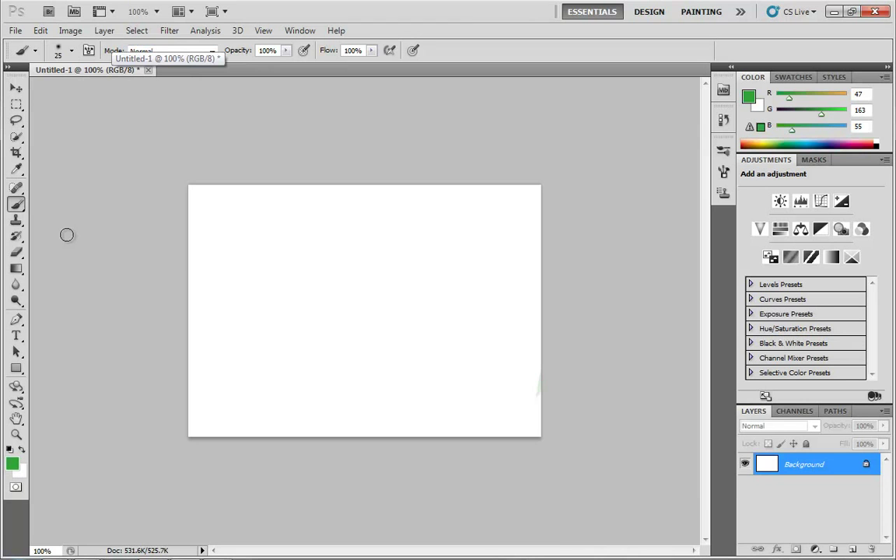
Step: Switch to the Pencil tool, look over its presets and tip options, and try lowering the hardness of the 15 px tip
right_click(19, 207)
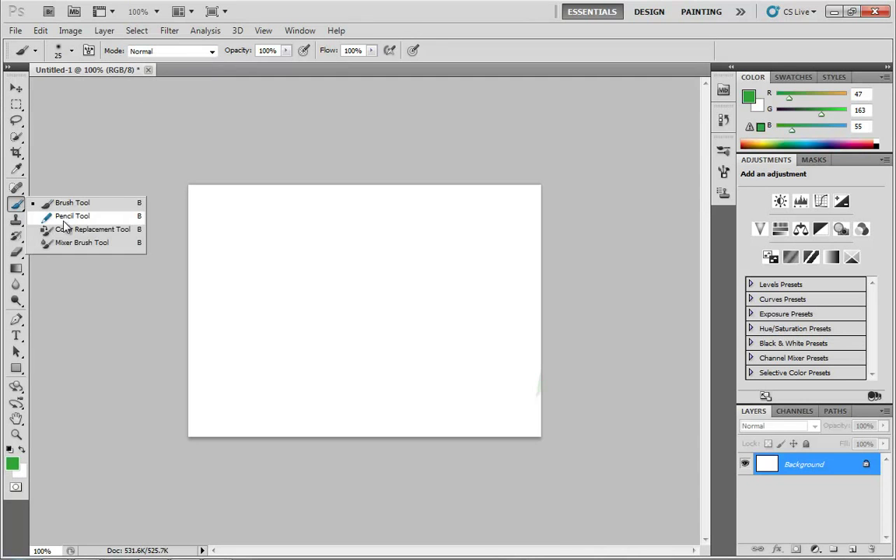
click(57, 198)
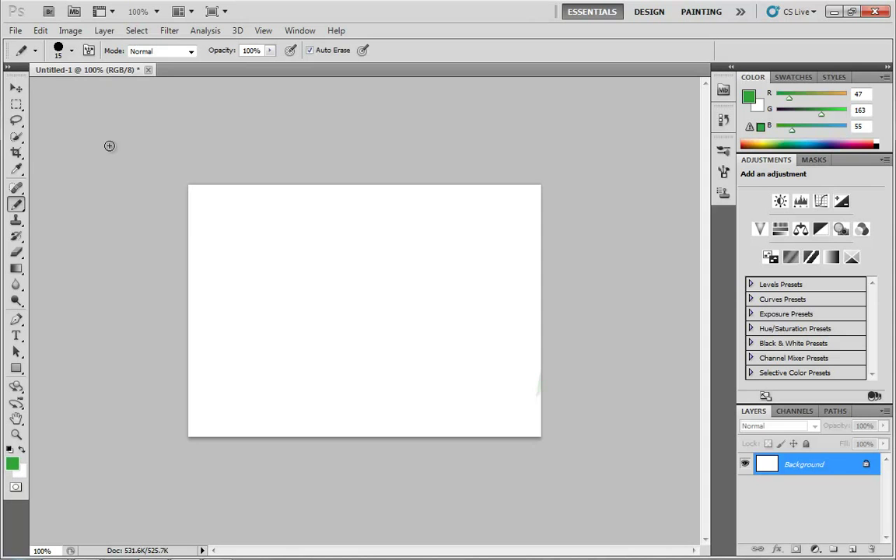
click(60, 53)
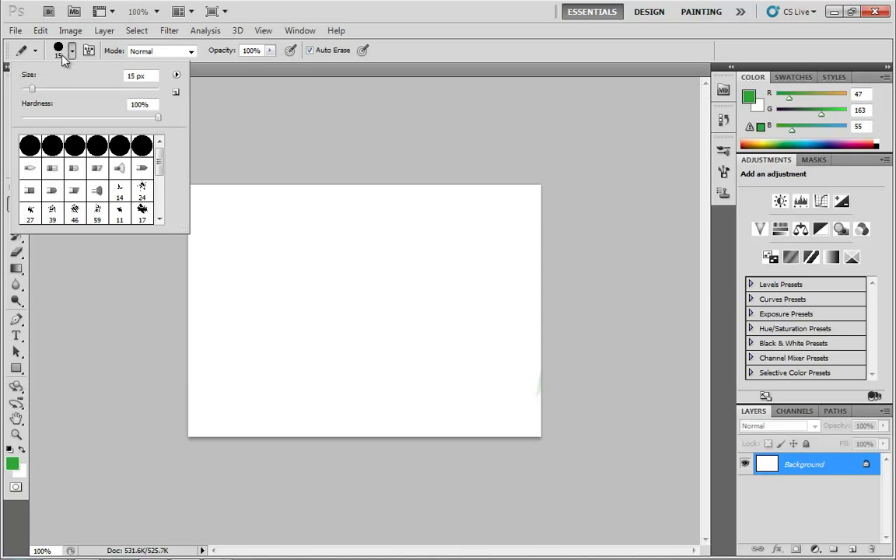
click(33, 52)
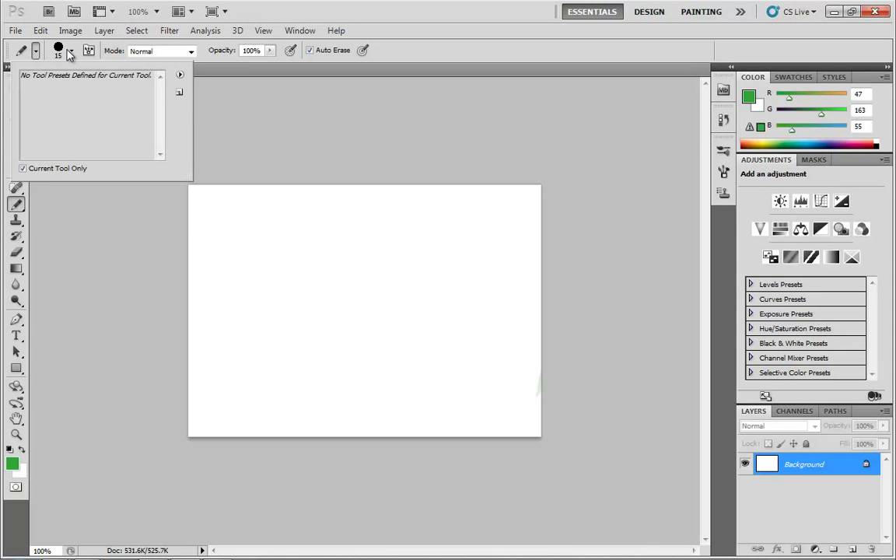
click(61, 55)
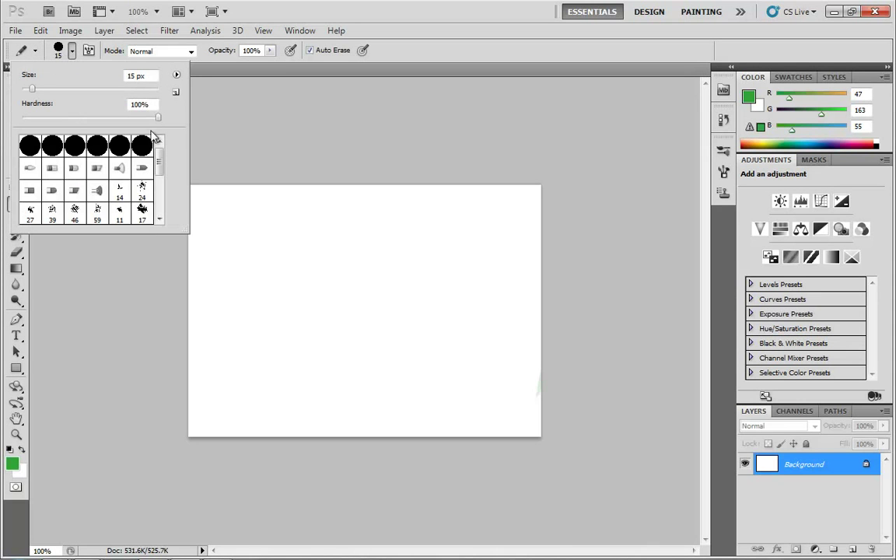
drag(156, 120, 128, 119)
Step: Draw a large green pencil loop in the middle of the canvas and inspect its edges up close
mouse_move(328, 268)
mouse_down()
mouse_move(285, 362)
mouse_move(376, 348)
mouse_move(328, 272)
mouse_move(345, 267)
mouse_move(327, 303)
mouse_move(408, 357)
mouse_move(298, 288)
mouse_move(429, 333)
mouse_move(332, 278)
mouse_up()
key(z)
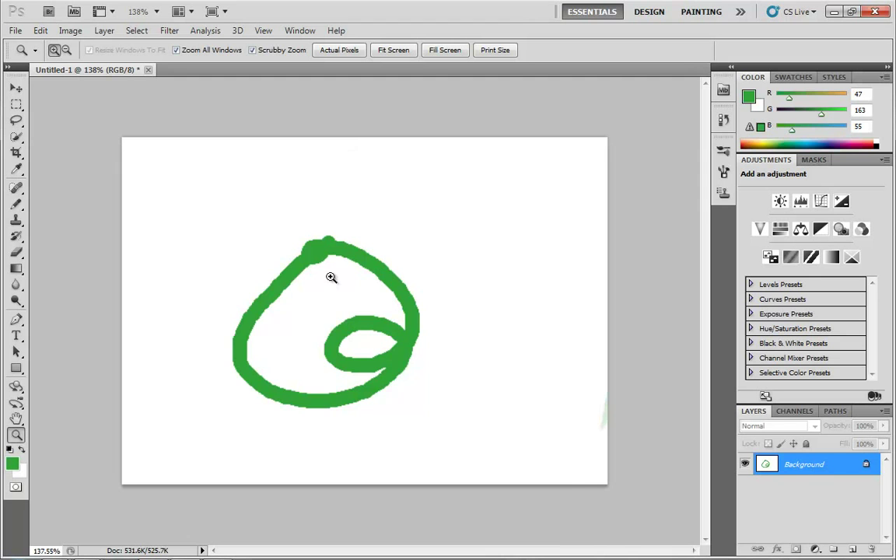
key(ctrl+minus)
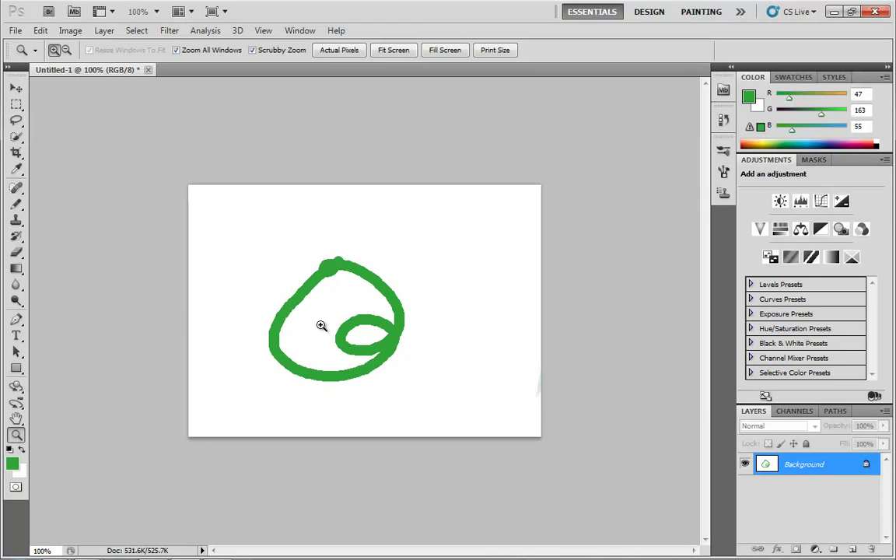
Step: Erase the green pencil loop from the canvas and review the blending modes available for the Pencil tool
key(e)
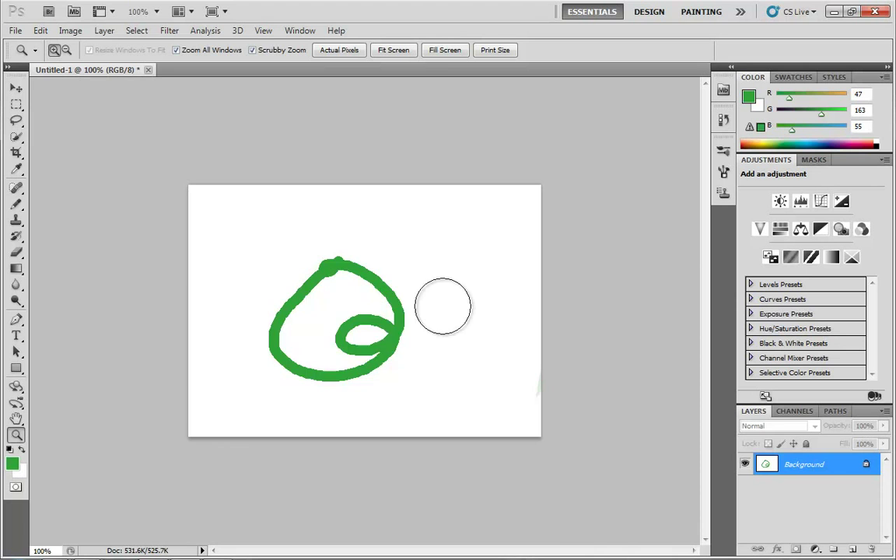
mouse_move(442, 306)
mouse_down()
mouse_move(360, 385)
mouse_move(351, 334)
mouse_move(401, 242)
mouse_move(364, 234)
mouse_move(282, 290)
mouse_up()
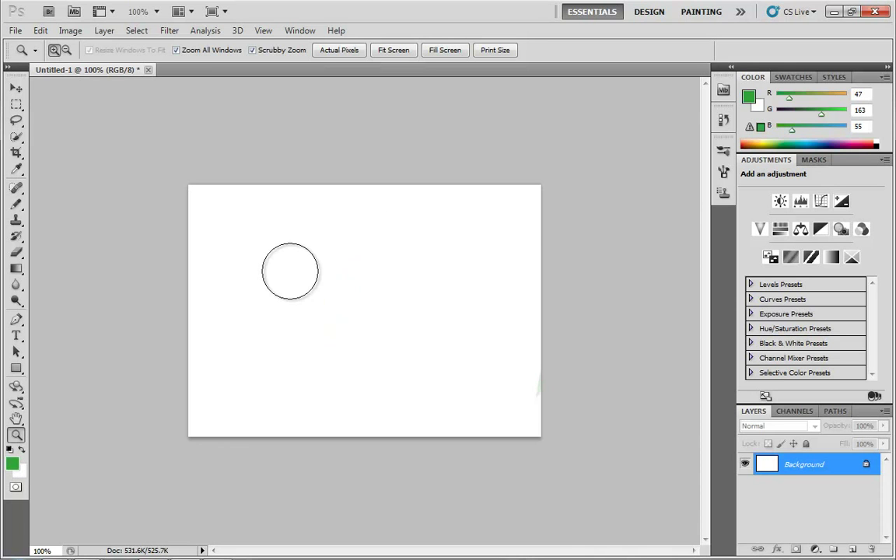
key(b)
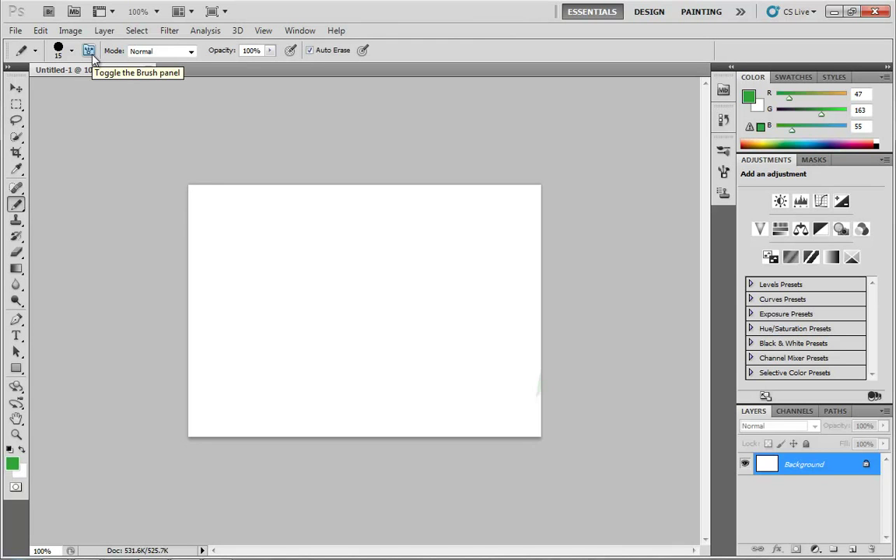
click(190, 55)
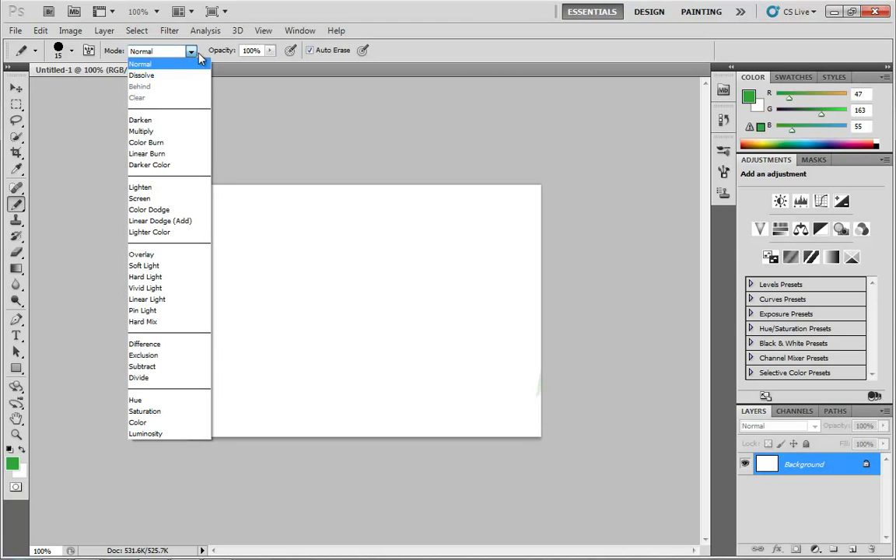
click(199, 53)
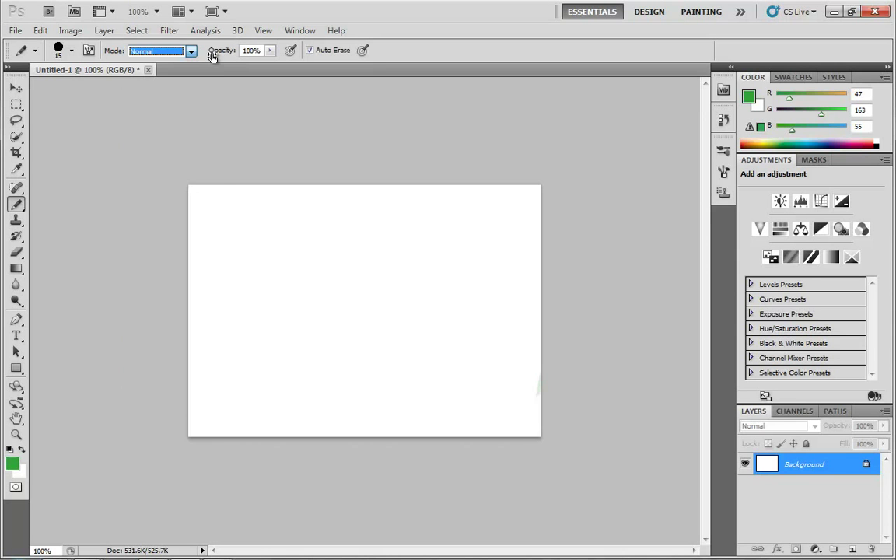
Step: Set the pencil opacity to 29% and the foreground color to bright blue, #1f2cdf
click(271, 51)
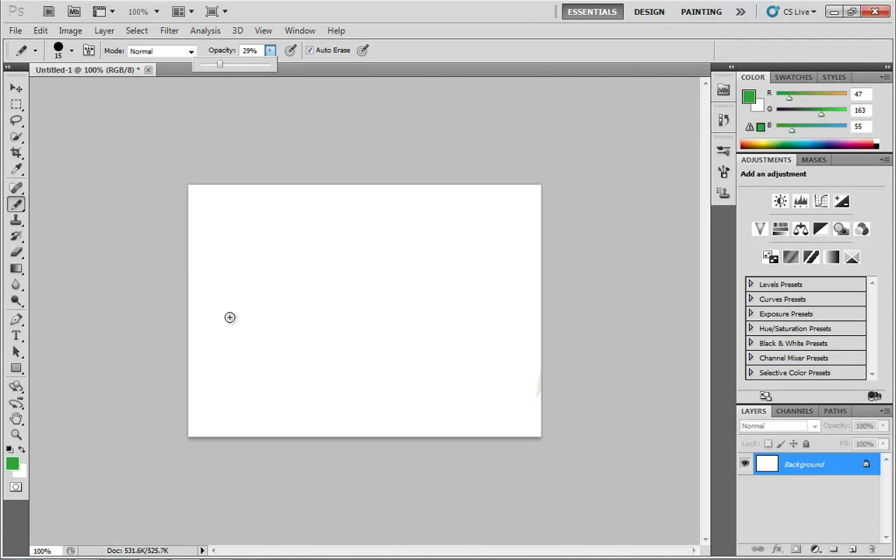
click(16, 468)
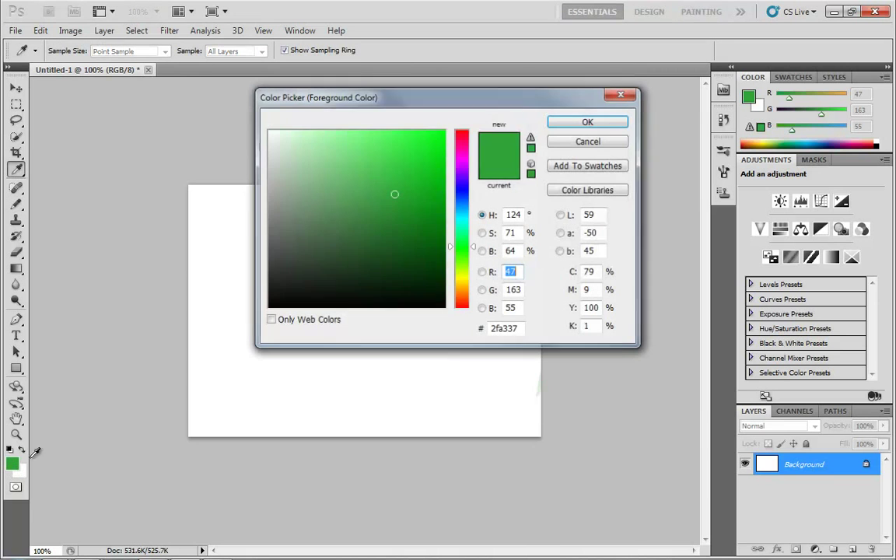
click(461, 191)
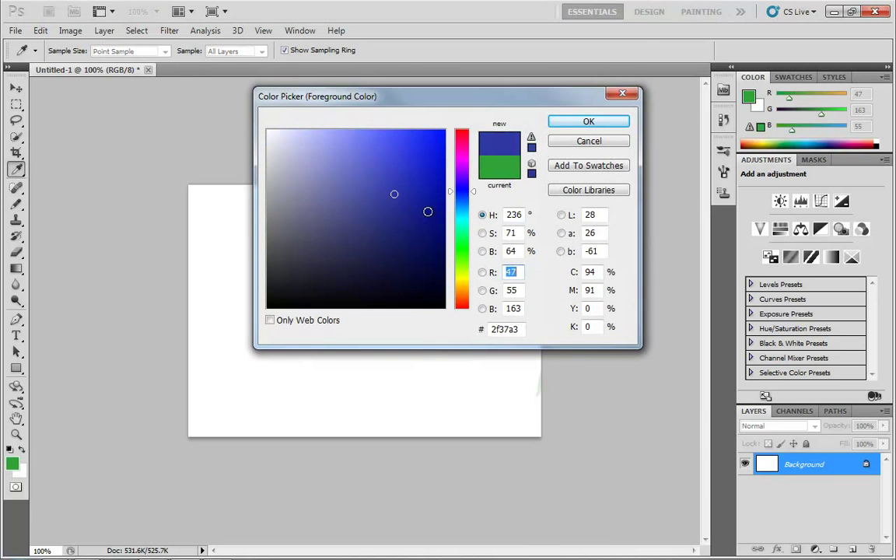
click(421, 152)
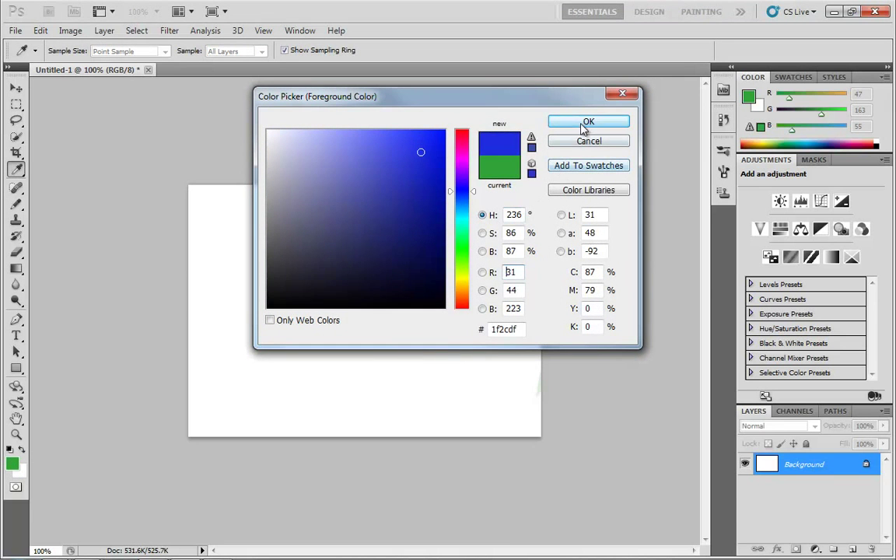
click(586, 123)
Step: Draw two overlapping translucent blue zigzag scribbles across the canvas with the pencil and undo both
mouse_move(248, 331)
mouse_down()
mouse_move(343, 262)
mouse_move(412, 231)
mouse_move(300, 351)
mouse_move(396, 279)
mouse_move(452, 253)
mouse_move(350, 369)
mouse_move(412, 310)
mouse_move(443, 301)
mouse_move(397, 376)
mouse_move(492, 307)
mouse_move(446, 383)
mouse_move(490, 388)
mouse_up()
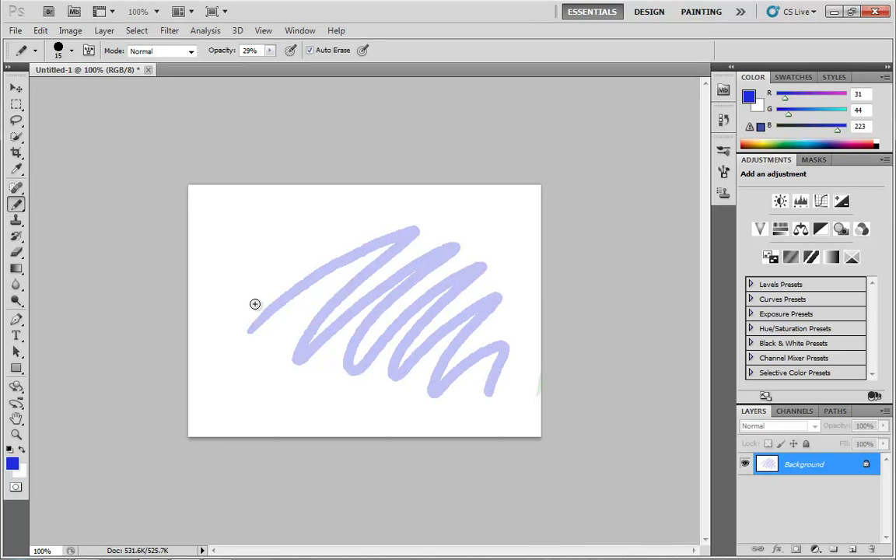
mouse_move(248, 348)
mouse_down()
mouse_move(326, 246)
mouse_move(339, 256)
mouse_move(286, 354)
mouse_move(343, 277)
mouse_move(410, 213)
mouse_move(343, 347)
mouse_move(361, 364)
mouse_move(444, 227)
mouse_move(396, 322)
mouse_move(413, 348)
mouse_move(472, 234)
mouse_move(438, 381)
mouse_move(462, 318)
mouse_move(464, 384)
mouse_move(485, 351)
mouse_move(504, 381)
mouse_up()
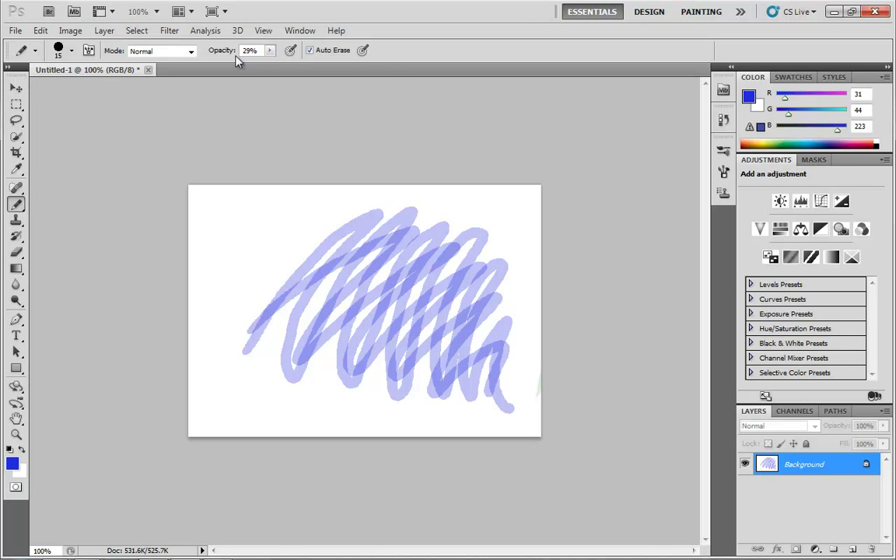
key(ctrl+alt+z)
key(ctrl+alt+z)
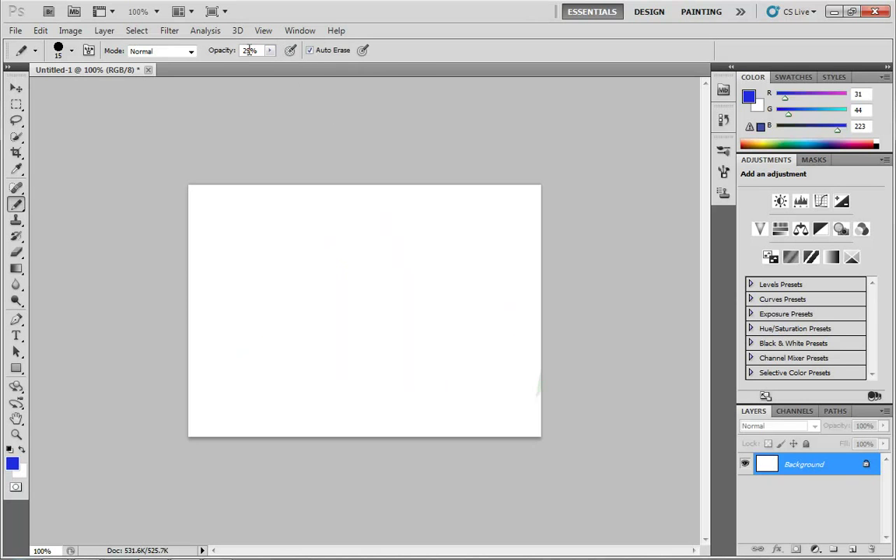
Step: Set the Pencil tool's opacity to 100%
drag(270, 51, 308, 52)
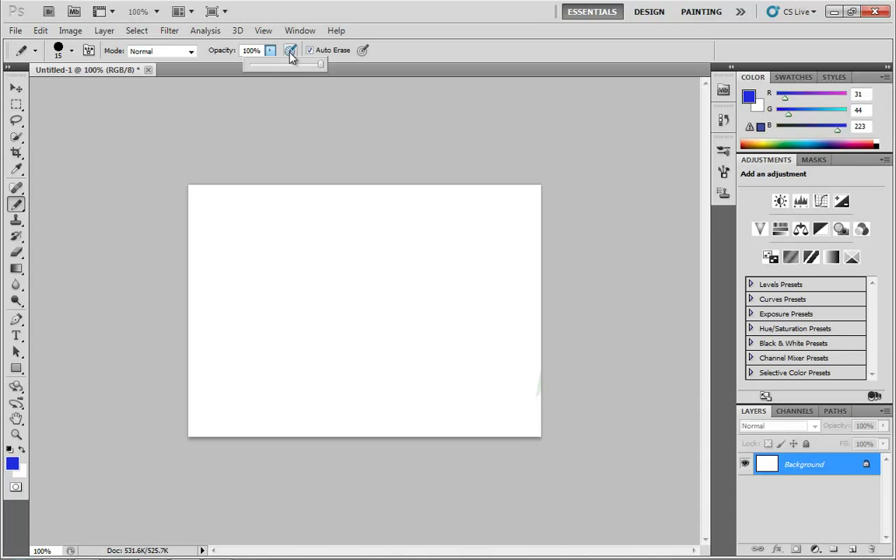
click(290, 51)
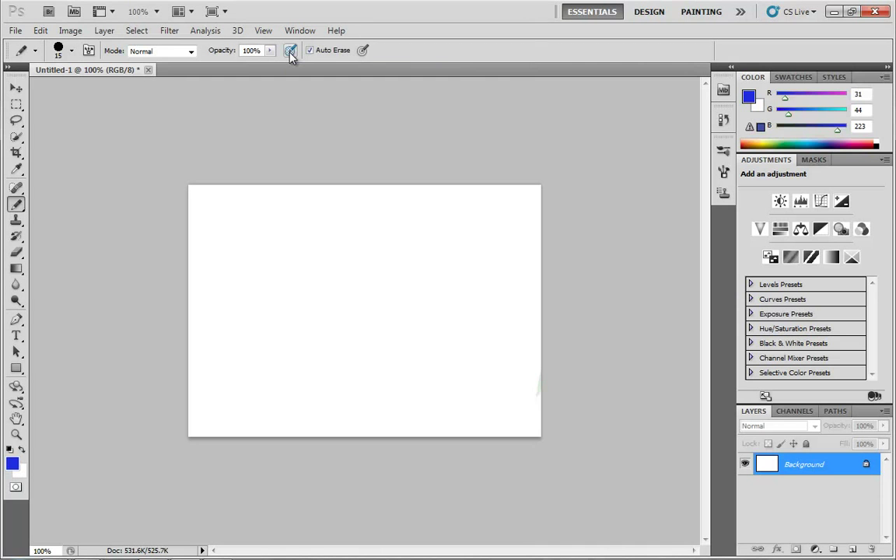
Step: Examine the brush tip shape and Shape Dynamics settings of the pencil
click(90, 51)
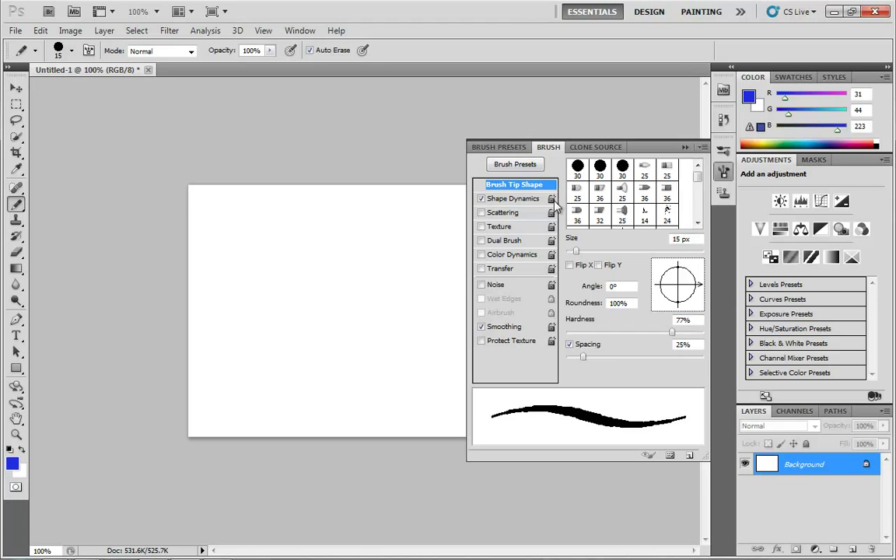
click(684, 147)
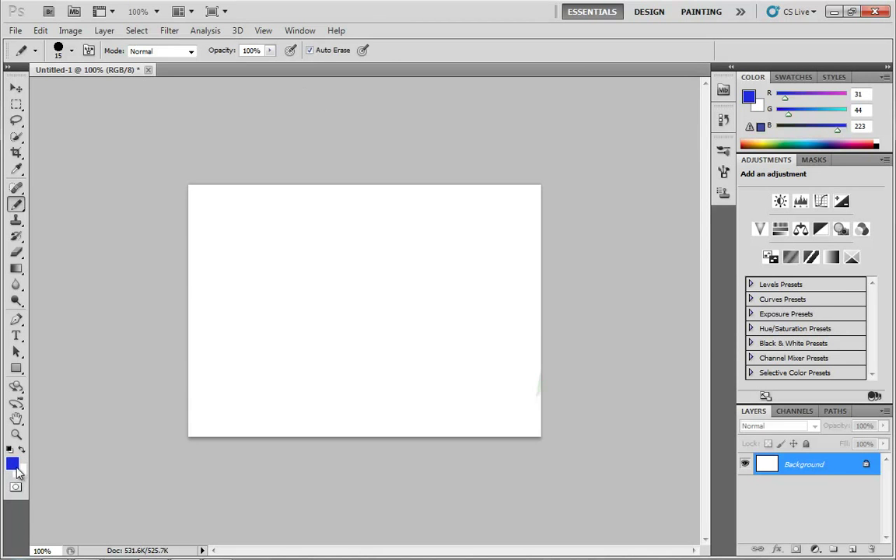
Step: Set the background color to pure red, #ff0000
click(17, 471)
click(445, 131)
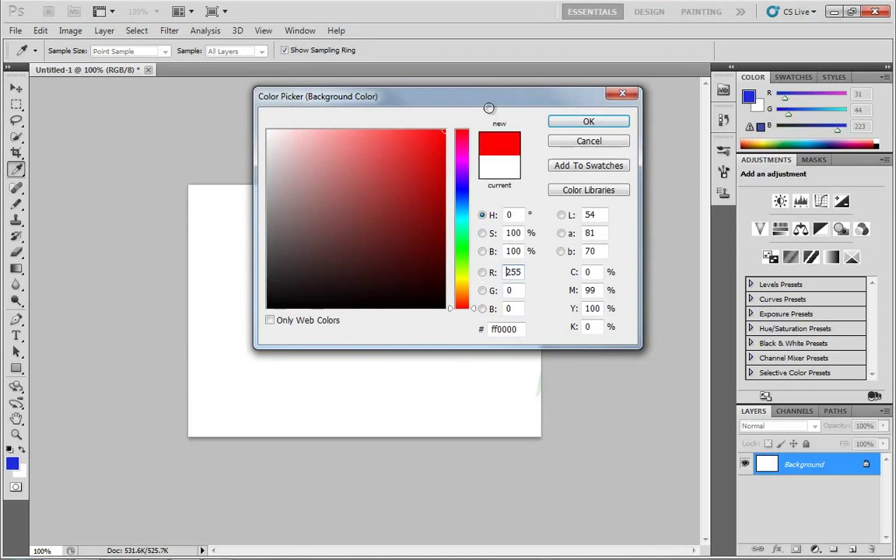
click(572, 122)
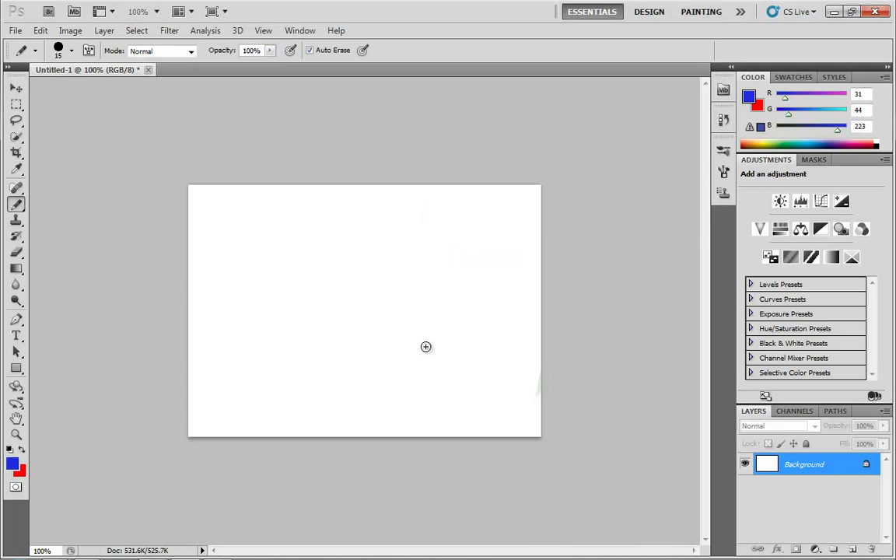
Step: Scribble two blue patches with the Auto Erase pencil and a curved red zigzag that starts on the larger blue patch
mouse_move(282, 264)
mouse_down()
mouse_move(324, 257)
mouse_move(280, 313)
mouse_move(343, 287)
mouse_move(332, 318)
mouse_move(408, 274)
mouse_move(365, 329)
mouse_up()
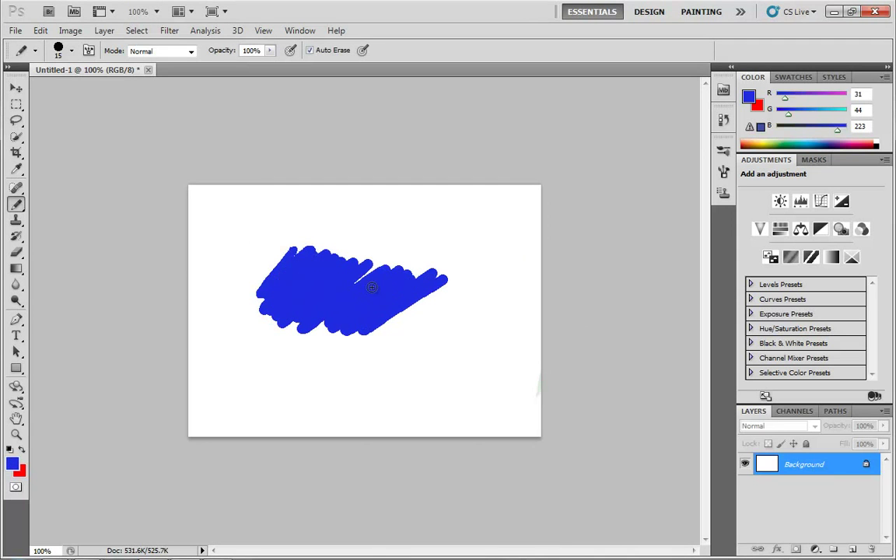
drag(373, 287, 334, 277)
mouse_move(395, 215)
mouse_down()
mouse_move(439, 214)
mouse_move(429, 232)
mouse_move(455, 231)
mouse_move(436, 251)
mouse_move(486, 235)
mouse_up()
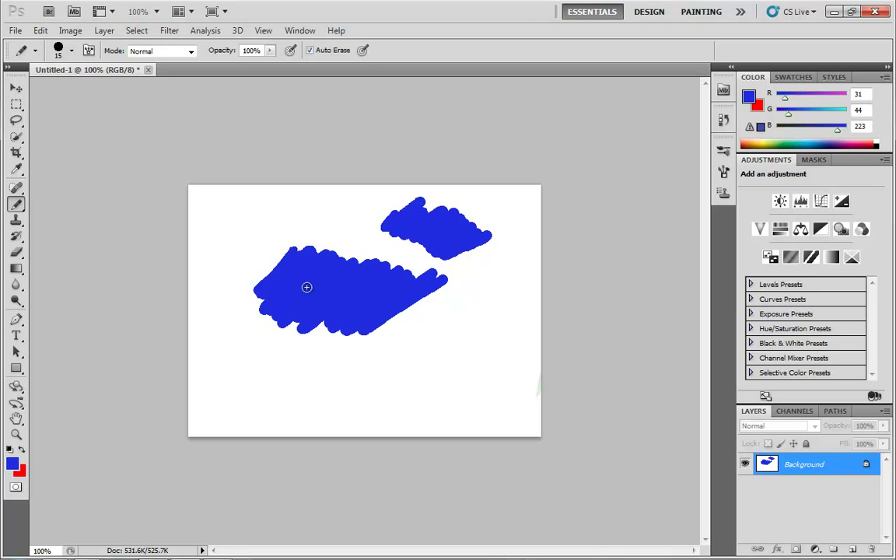
mouse_move(301, 303)
mouse_down()
mouse_move(331, 278)
mouse_move(323, 291)
mouse_move(347, 270)
mouse_move(399, 258)
mouse_move(399, 269)
mouse_move(439, 262)
mouse_move(458, 290)
mouse_move(425, 341)
mouse_move(439, 345)
mouse_move(406, 395)
mouse_move(409, 371)
mouse_move(342, 384)
mouse_move(326, 377)
mouse_move(267, 399)
mouse_move(249, 390)
mouse_move(246, 378)
mouse_move(260, 396)
mouse_move(305, 378)
mouse_move(322, 393)
mouse_move(360, 379)
mouse_move(376, 392)
mouse_move(443, 363)
mouse_up()
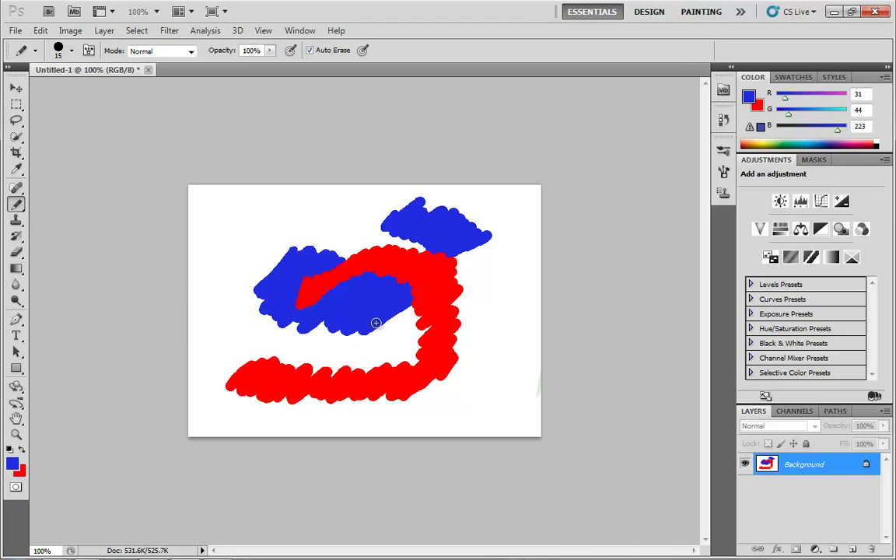
Step: Restore the default black and white colors and scribble a thick black patch over the larger blue area
key(d)
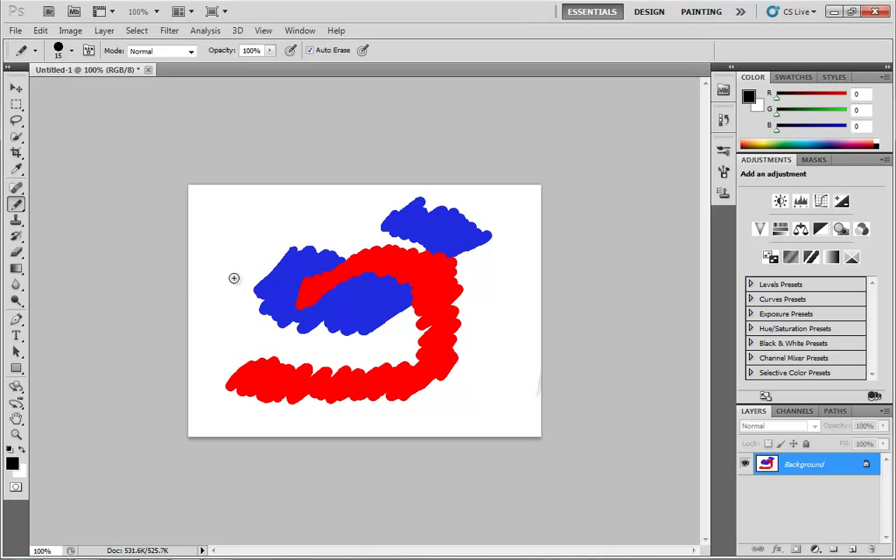
mouse_move(270, 216)
mouse_down()
mouse_move(283, 227)
mouse_move(247, 277)
mouse_move(268, 257)
mouse_move(303, 268)
mouse_move(319, 289)
mouse_move(352, 282)
mouse_move(378, 336)
mouse_move(334, 256)
mouse_up()
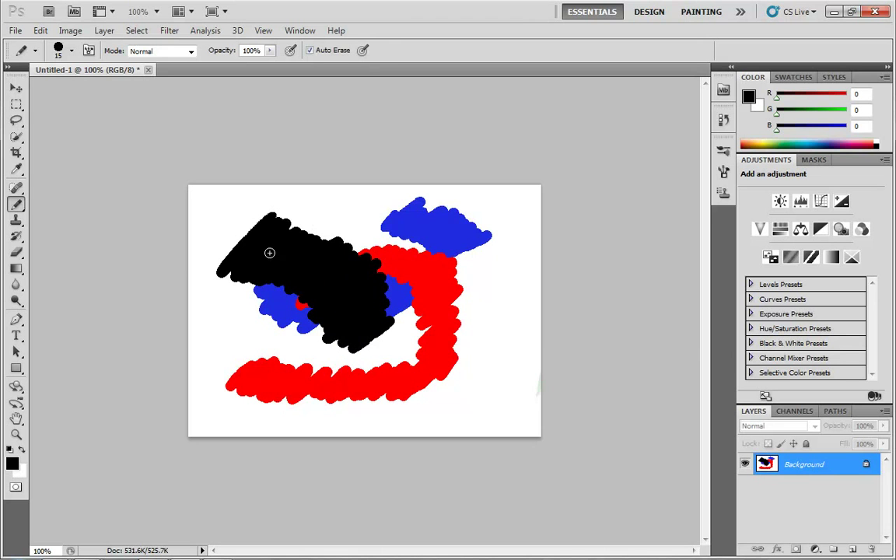
Step: Erase all the blue, red and black scribbles, plus a trial black line drawn across the canvas
mouse_move(280, 300)
mouse_down()
mouse_move(267, 251)
mouse_move(293, 253)
mouse_move(281, 263)
mouse_move(310, 272)
mouse_move(305, 285)
mouse_move(335, 274)
mouse_move(326, 285)
mouse_move(349, 278)
mouse_move(325, 306)
mouse_move(341, 308)
mouse_move(334, 322)
mouse_move(371, 305)
mouse_move(340, 340)
mouse_move(367, 329)
mouse_move(347, 358)
mouse_move(378, 350)
mouse_move(380, 368)
mouse_move(391, 366)
mouse_move(352, 400)
mouse_move(405, 383)
mouse_move(410, 394)
mouse_move(445, 385)
mouse_move(475, 372)
mouse_move(415, 362)
mouse_move(422, 334)
mouse_move(395, 337)
mouse_move(491, 258)
mouse_move(463, 239)
mouse_move(417, 212)
mouse_move(370, 200)
mouse_move(238, 288)
mouse_move(309, 216)
mouse_move(244, 244)
mouse_move(250, 227)
mouse_move(358, 215)
mouse_move(309, 266)
mouse_move(342, 244)
mouse_move(301, 293)
mouse_move(396, 234)
mouse_move(353, 274)
mouse_move(482, 206)
mouse_move(423, 250)
mouse_move(492, 207)
mouse_move(469, 243)
mouse_move(495, 245)
mouse_move(370, 375)
mouse_move(388, 330)
mouse_up()
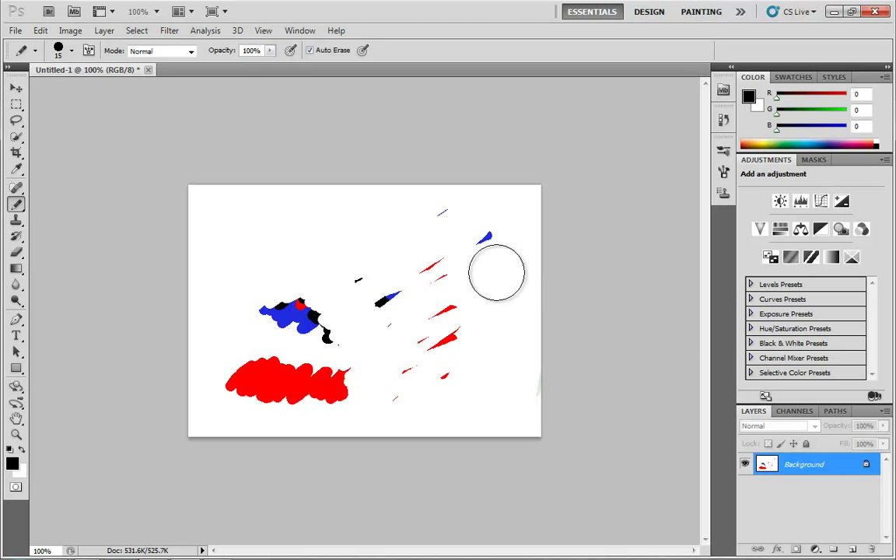
drag(440, 378, 531, 197)
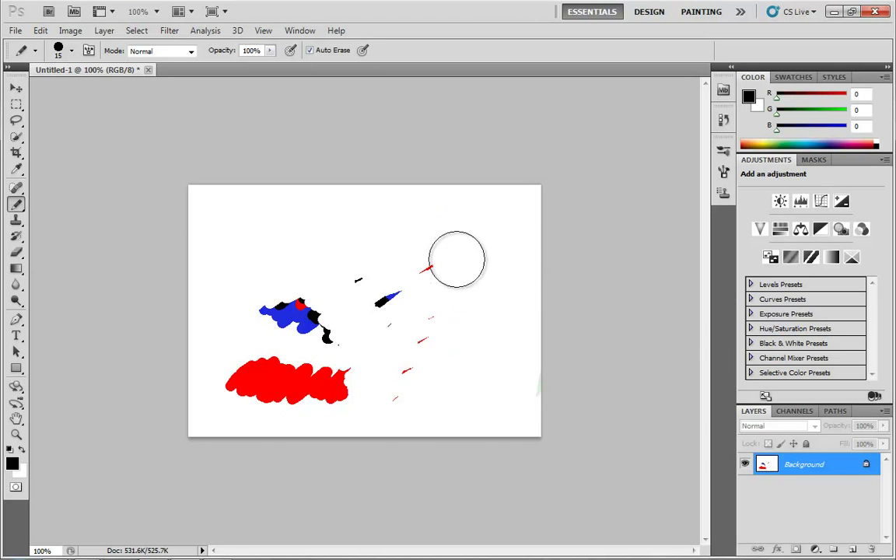
mouse_move(456, 256)
mouse_down()
mouse_move(430, 310)
mouse_move(402, 275)
mouse_move(230, 394)
mouse_move(266, 348)
mouse_move(305, 344)
mouse_up()
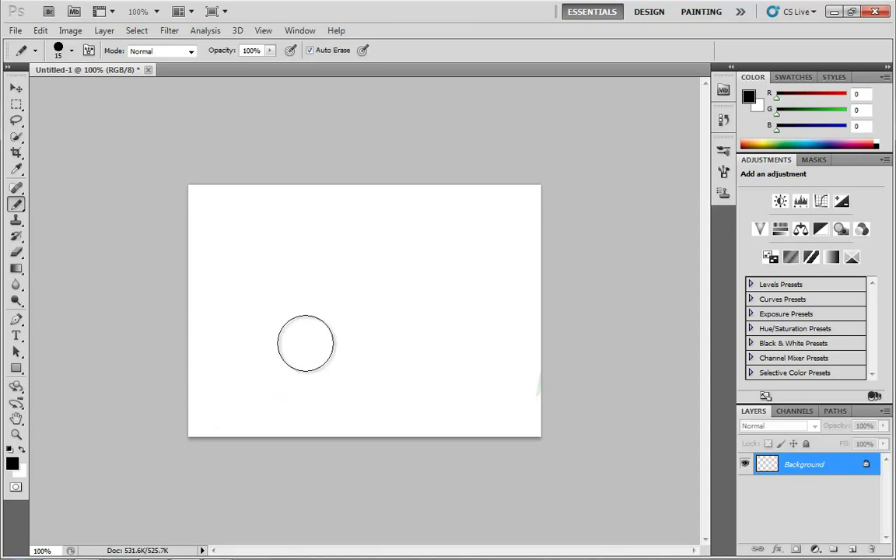
drag(205, 359, 438, 316)
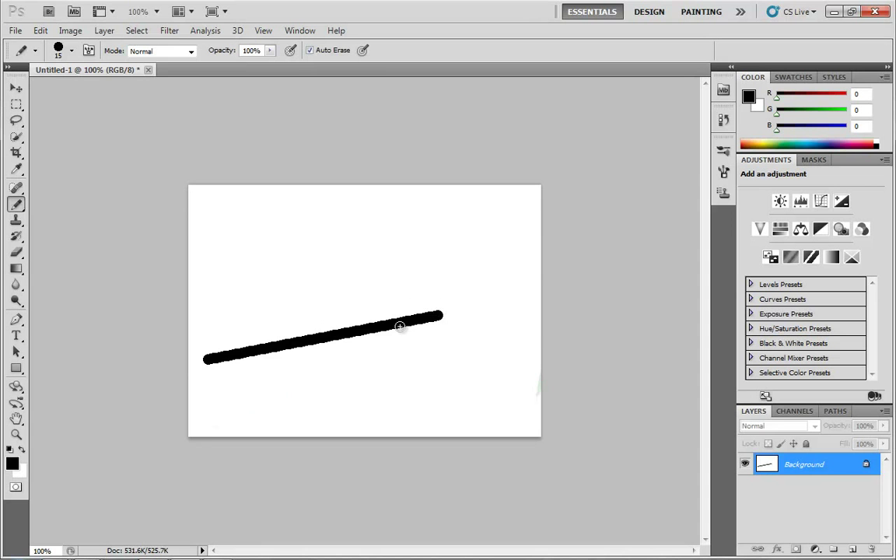
mouse_move(482, 343)
mouse_down()
mouse_move(432, 294)
mouse_move(349, 345)
mouse_move(306, 356)
mouse_move(287, 320)
mouse_move(238, 313)
mouse_move(196, 360)
mouse_up()
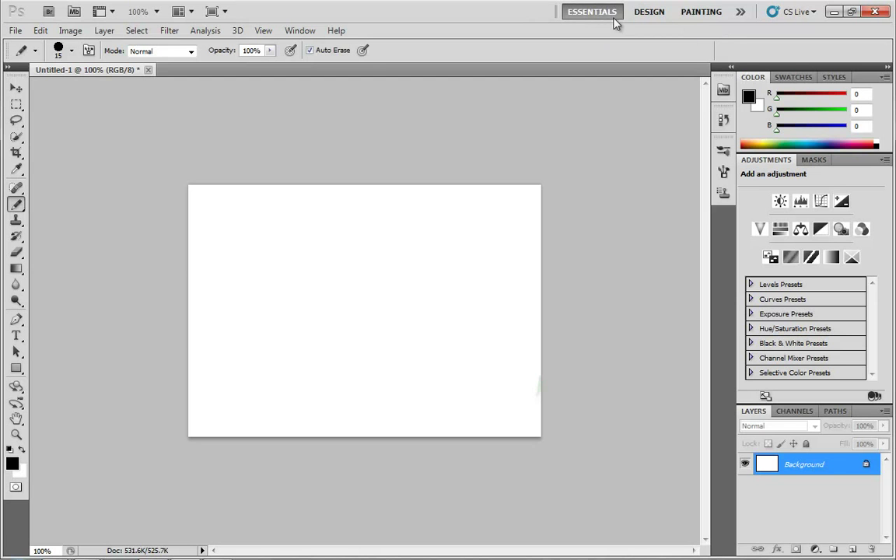
Step: Reset the Essentials workspace to its default panel layout
click(742, 12)
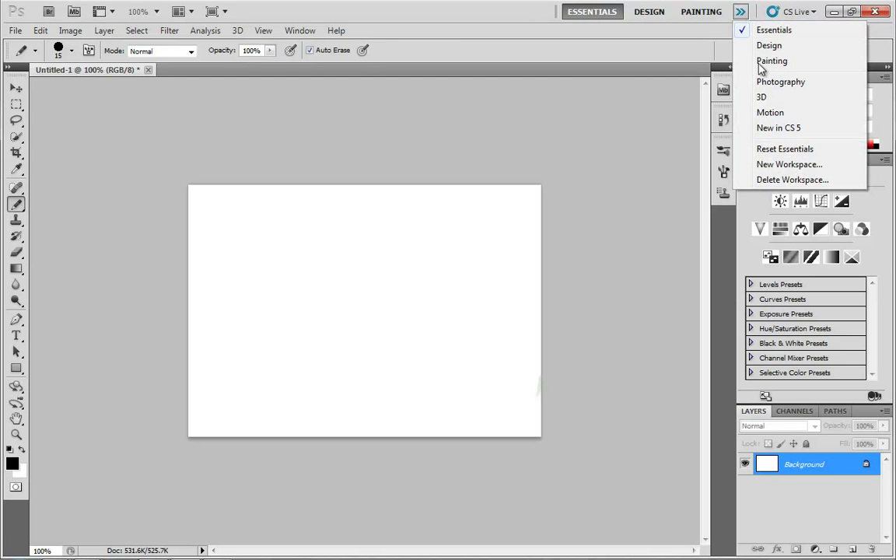
click(770, 148)
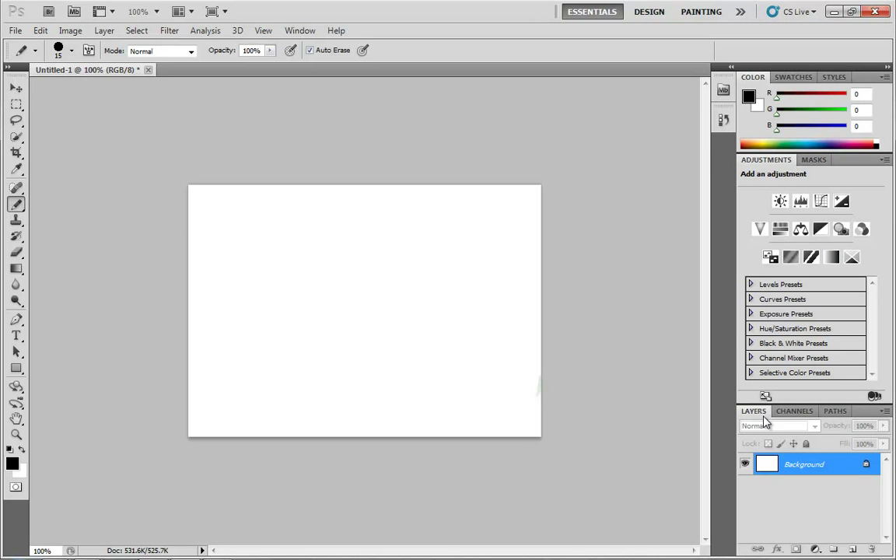
Step: Add a new layer and scribble a black patch on it with a white Auto Erase stroke through its middle
click(854, 550)
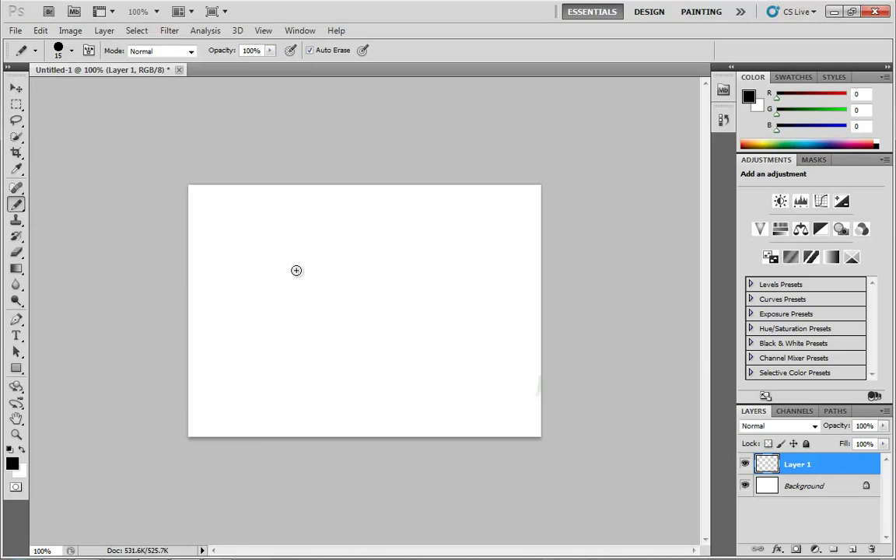
mouse_move(296, 256)
mouse_down()
mouse_move(309, 288)
mouse_move(326, 262)
mouse_move(327, 278)
mouse_move(350, 256)
mouse_move(359, 263)
mouse_move(395, 273)
mouse_up()
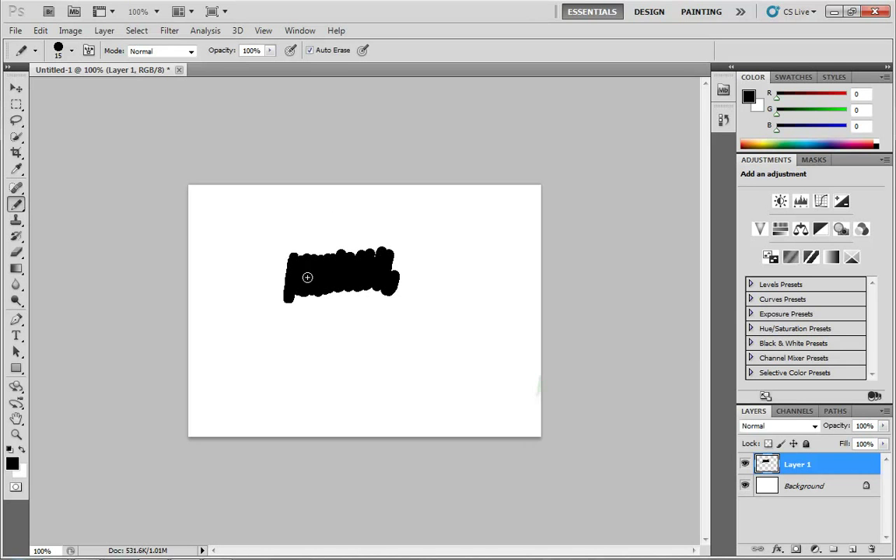
drag(299, 277, 372, 272)
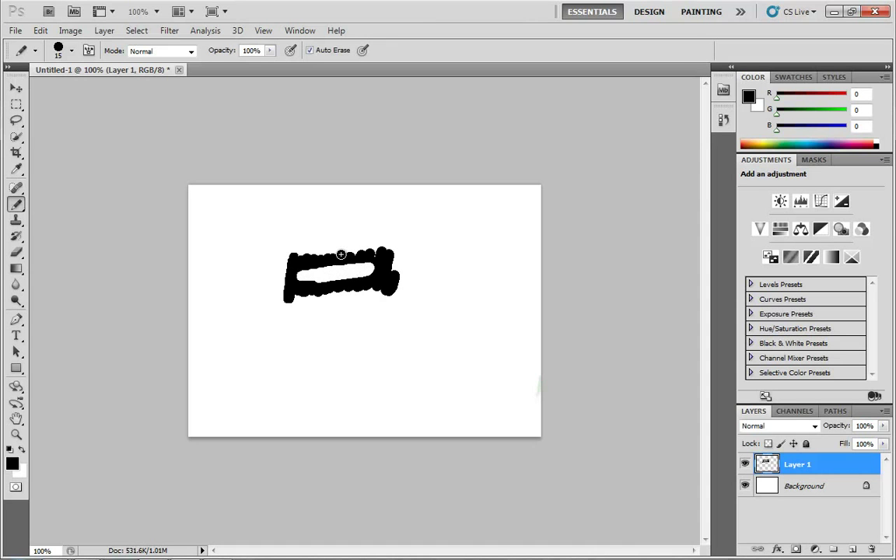
Step: Add another layer directly above the Background and set the foreground color to dark brown, #472f09
click(810, 491)
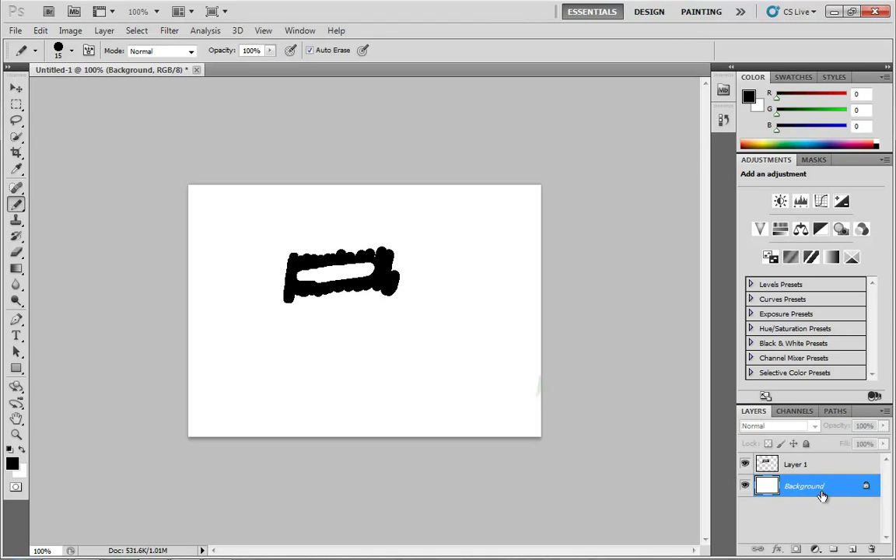
click(851, 549)
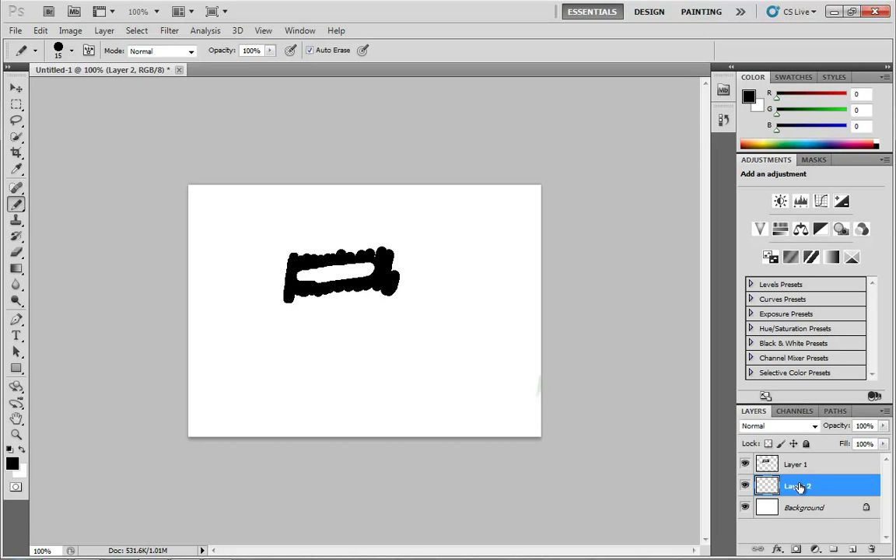
click(13, 464)
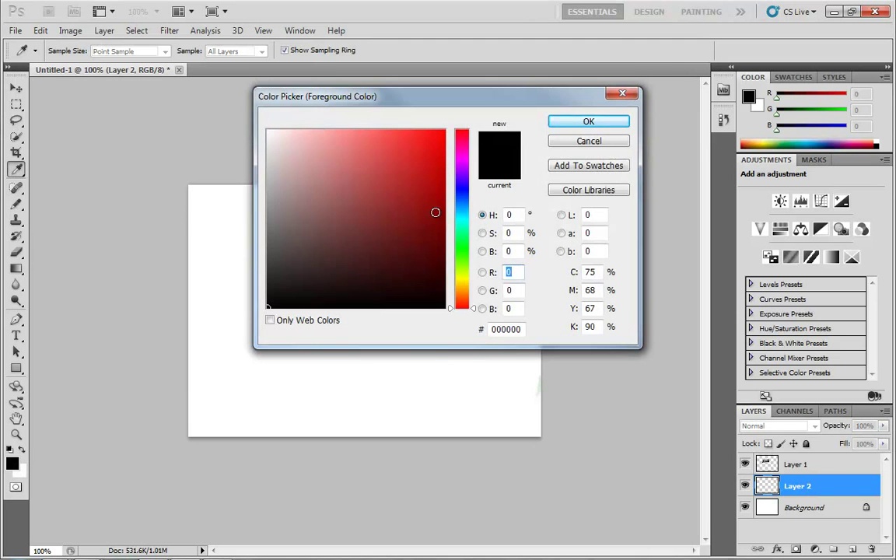
click(464, 190)
drag(422, 238, 421, 258)
click(461, 290)
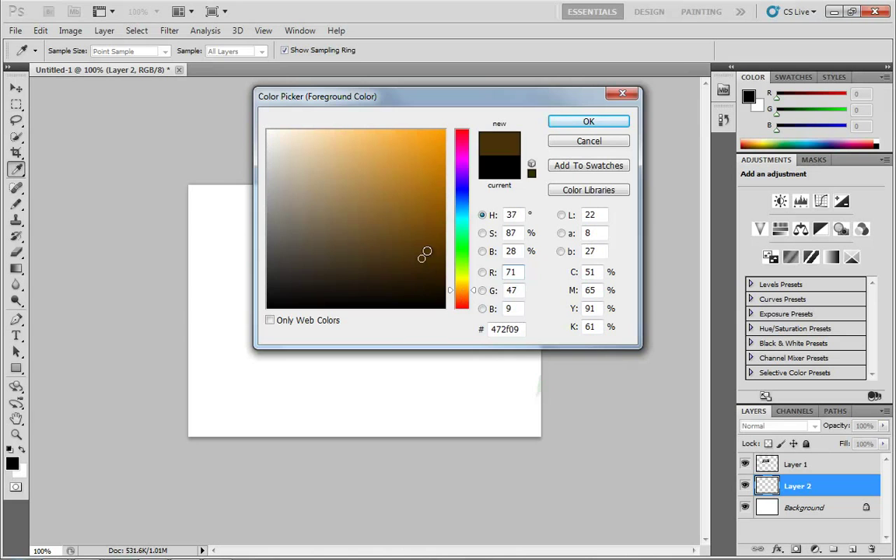
click(580, 122)
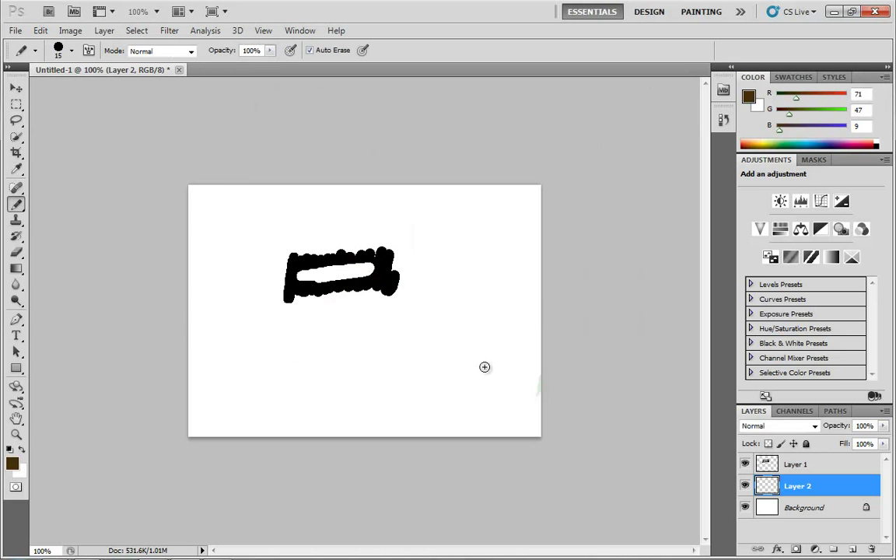
Step: Enlarge the pencil to 250 px and cover the whole of Layer 2 with dark brown
key(bracketright)
key(bracketright)
key(bracketright)
key(bracketright)
key(bracketright)
key(bracketright)
key(bracketright)
key(bracketright)
key(bracketright)
key(bracketright)
key(bracketright)
key(bracketright)
key(bracketright)
key(bracketright)
key(bracketright)
key(bracketright)
key(bracketright)
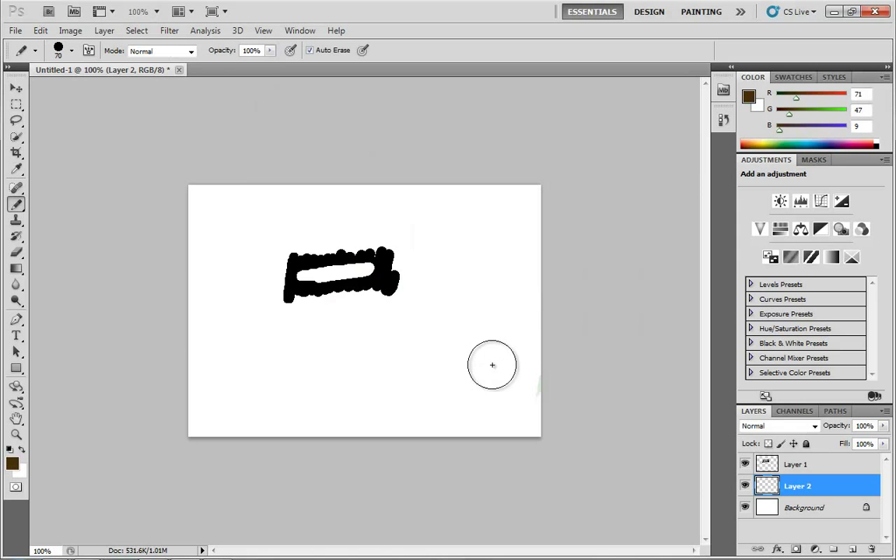
key(bracketright)
key(bracketright)
key(bracketright)
key(bracketright)
key(bracketright)
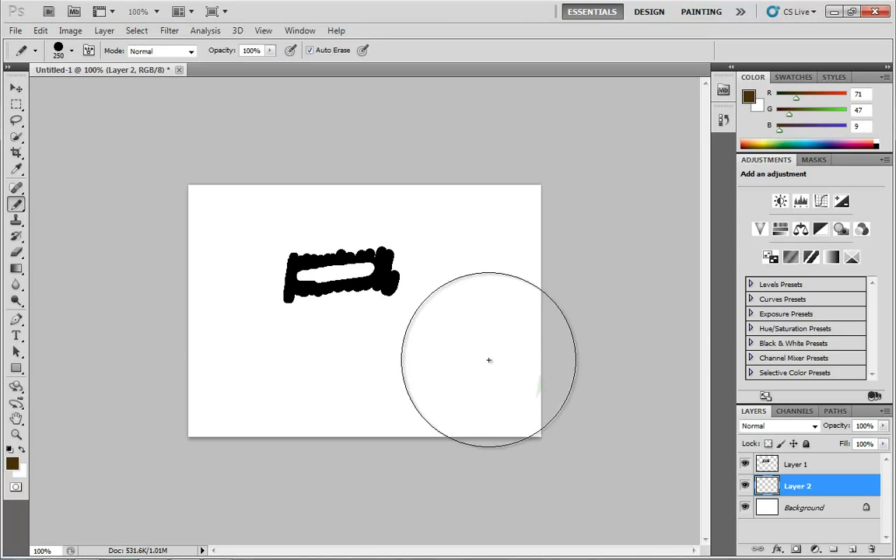
click(490, 354)
mouse_move(490, 354)
mouse_down()
mouse_move(469, 393)
mouse_move(447, 405)
mouse_move(455, 281)
mouse_move(429, 253)
mouse_move(367, 312)
mouse_move(304, 253)
mouse_move(246, 432)
mouse_move(202, 253)
mouse_move(517, 396)
mouse_move(521, 158)
mouse_move(214, 290)
mouse_up()
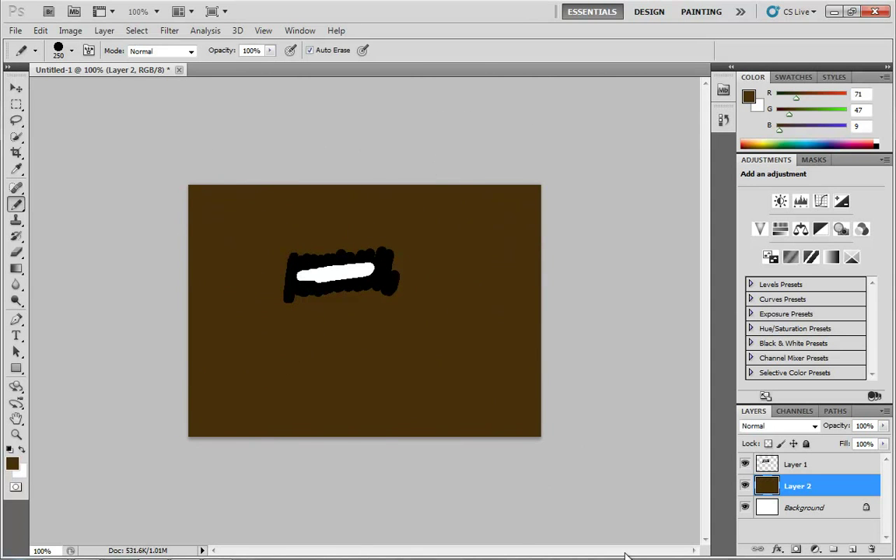
Step: On Layer 1, restore the default colors and scribble a second black patch with a white center below the first, using a 20 px pencil
click(790, 464)
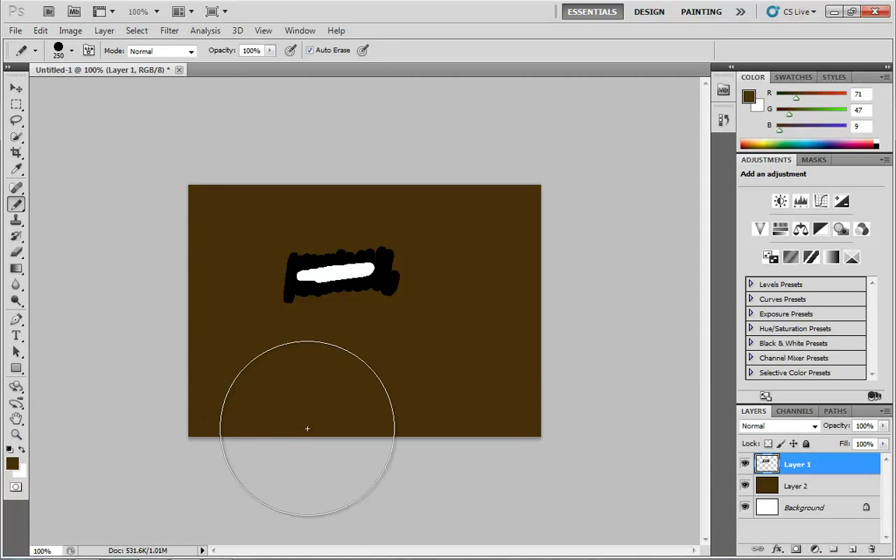
key(d)
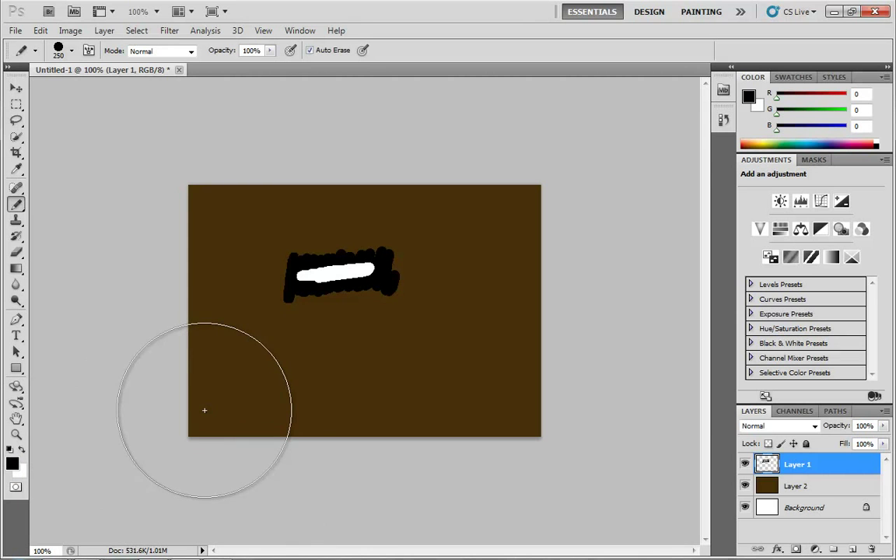
key(bracketleft)
key(bracketleft)
key(bracketleft)
key(bracketleft)
key(bracketleft)
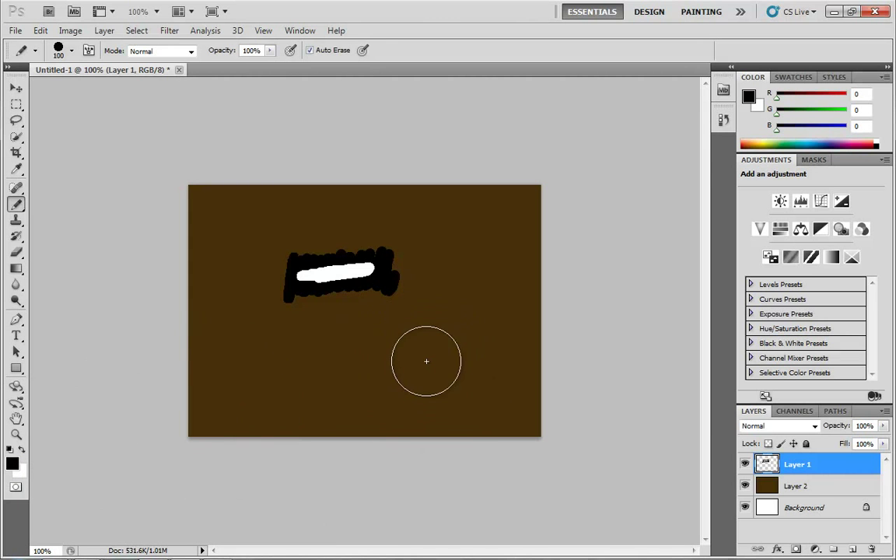
key(bracketleft)
key(bracketleft)
key(bracketleft)
key(bracketleft)
key(bracketleft)
key(bracketleft)
key(bracketleft)
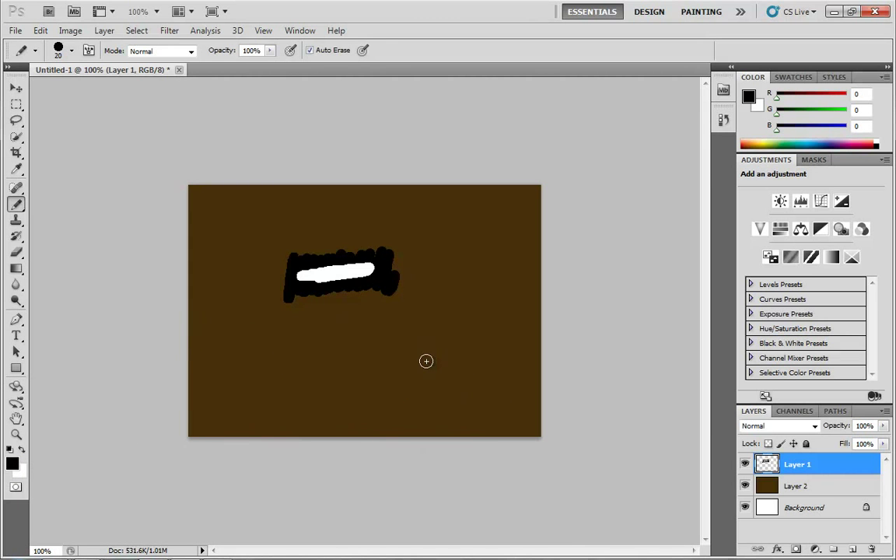
mouse_move(290, 348)
mouse_down()
mouse_move(284, 386)
mouse_move(295, 395)
mouse_move(319, 343)
mouse_move(321, 388)
mouse_move(329, 378)
mouse_move(348, 386)
mouse_move(367, 348)
mouse_move(376, 358)
mouse_move(405, 339)
mouse_move(306, 369)
mouse_move(317, 374)
mouse_move(333, 354)
mouse_move(364, 363)
mouse_move(376, 353)
mouse_move(378, 367)
mouse_move(387, 359)
mouse_move(333, 361)
mouse_up()
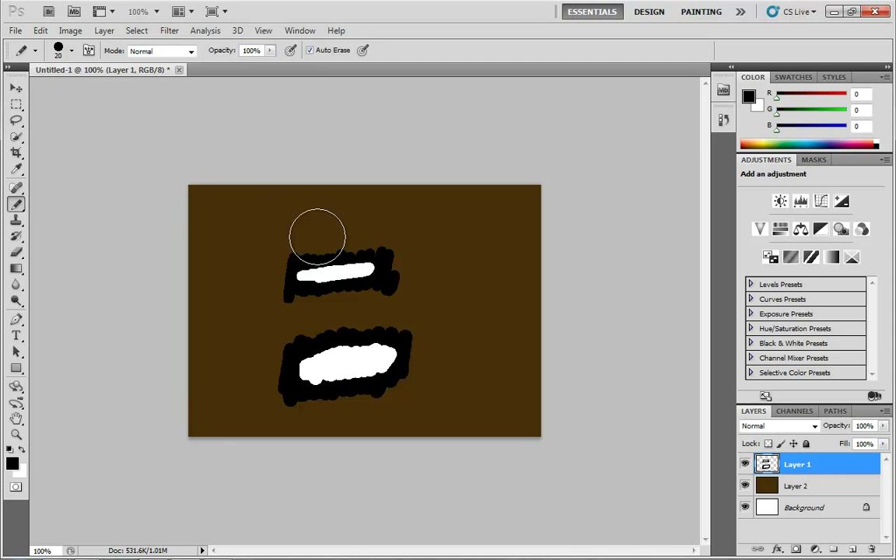
Step: Erase both black and white shapes from Layer 1
mouse_move(330, 239)
mouse_down()
mouse_move(338, 288)
mouse_move(328, 252)
mouse_move(326, 262)
mouse_move(344, 348)
mouse_move(344, 291)
mouse_move(322, 256)
mouse_up()
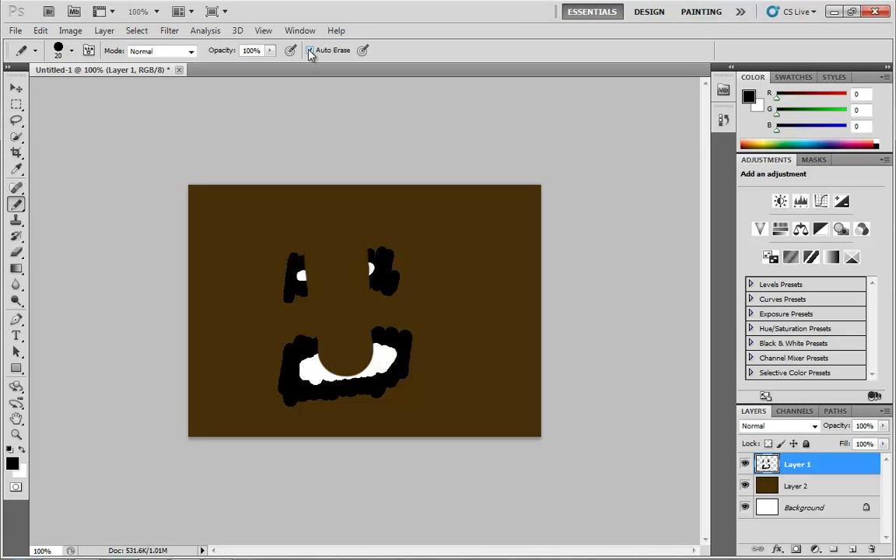
mouse_move(408, 355)
mouse_down()
mouse_move(456, 400)
mouse_move(406, 286)
mouse_move(368, 414)
mouse_move(346, 379)
mouse_move(288, 344)
mouse_move(253, 351)
mouse_up()
Step: Scribble a black patch with a white Auto Erase center in the middle of Layer 1 and erase it
mouse_move(316, 294)
mouse_down()
mouse_move(344, 359)
mouse_move(374, 342)
mouse_move(381, 362)
mouse_move(388, 296)
mouse_up()
mouse_move(342, 331)
mouse_down()
mouse_move(357, 303)
mouse_move(385, 308)
mouse_move(344, 340)
mouse_move(378, 324)
mouse_move(374, 316)
mouse_up()
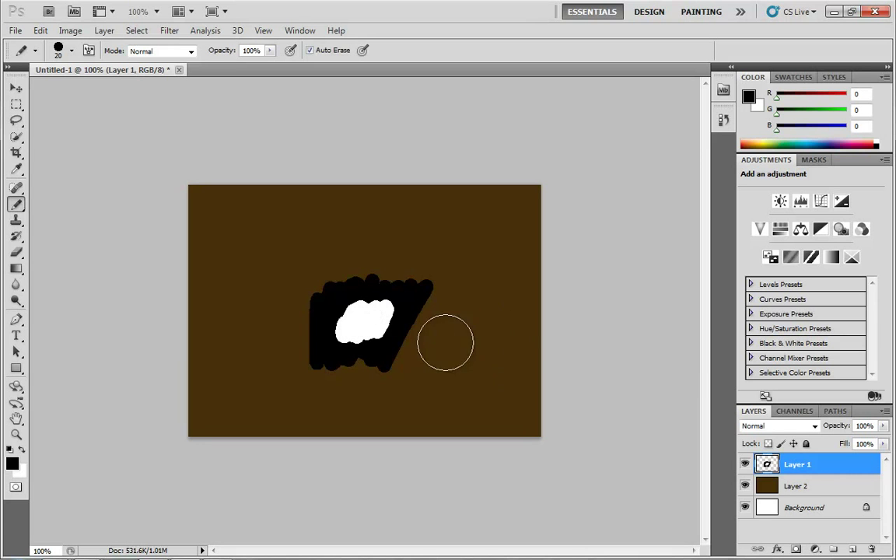
mouse_move(446, 340)
mouse_down()
mouse_move(390, 331)
mouse_move(415, 354)
mouse_move(275, 351)
mouse_move(388, 348)
mouse_move(323, 325)
mouse_move(328, 273)
mouse_move(308, 293)
mouse_up()
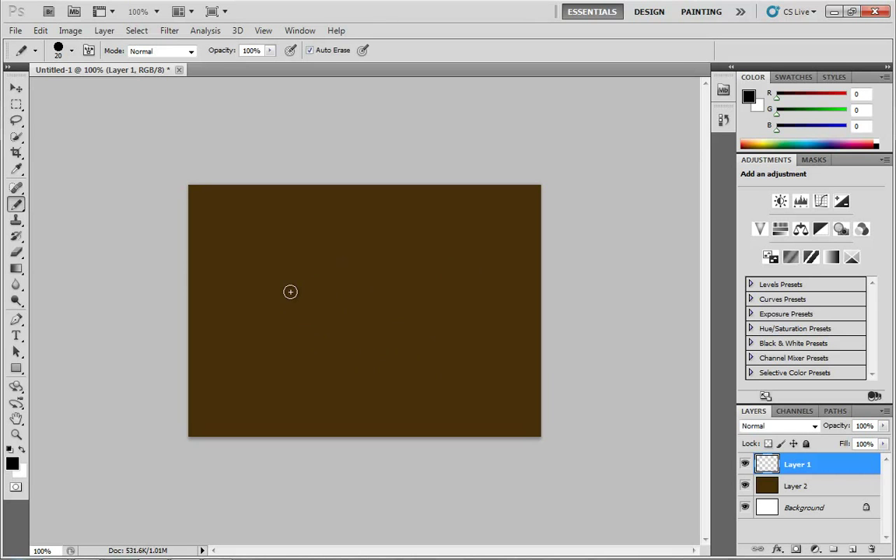
Step: Select the Eraser and examine its tip size and hardness settings, brush options and erasing modes
click(16, 253)
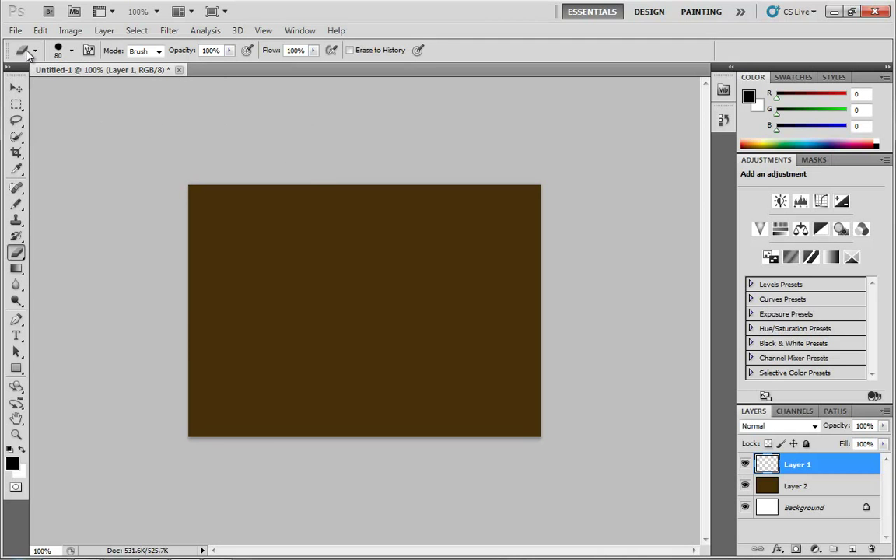
click(72, 51)
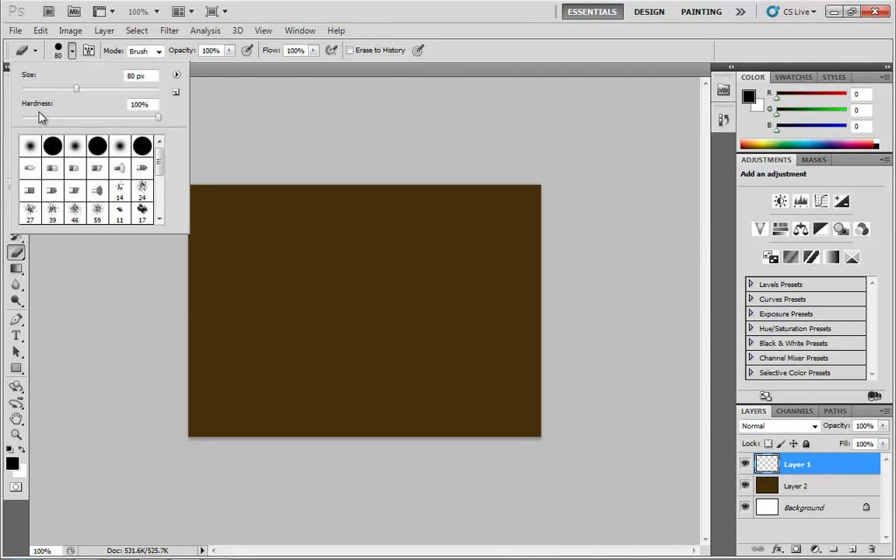
click(89, 50)
click(88, 50)
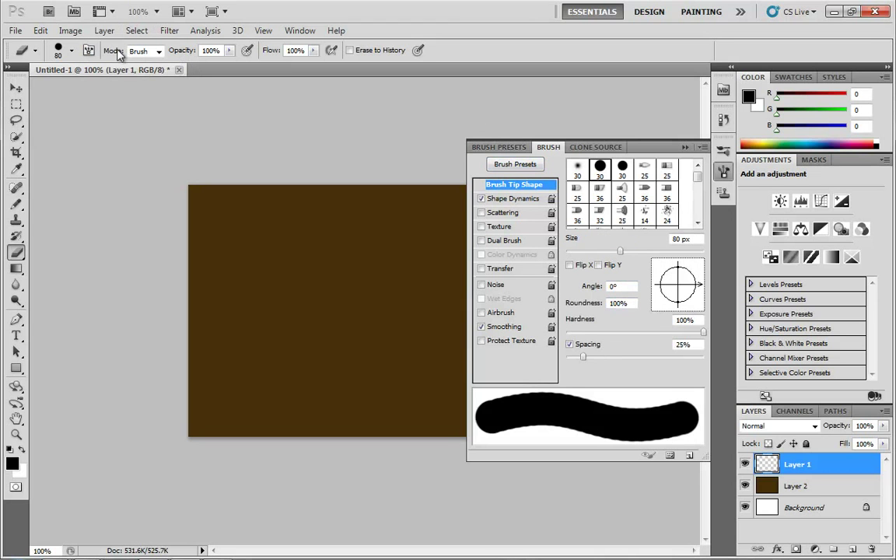
click(145, 50)
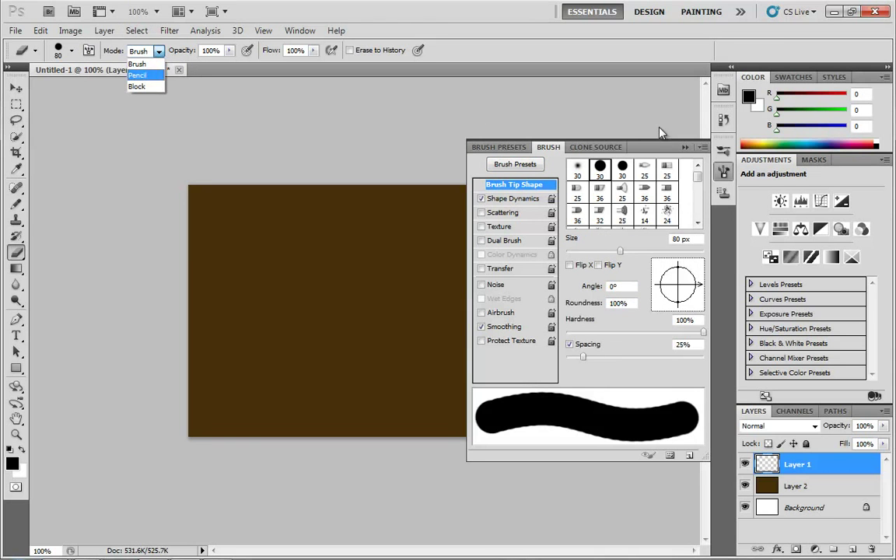
click(686, 149)
click(280, 114)
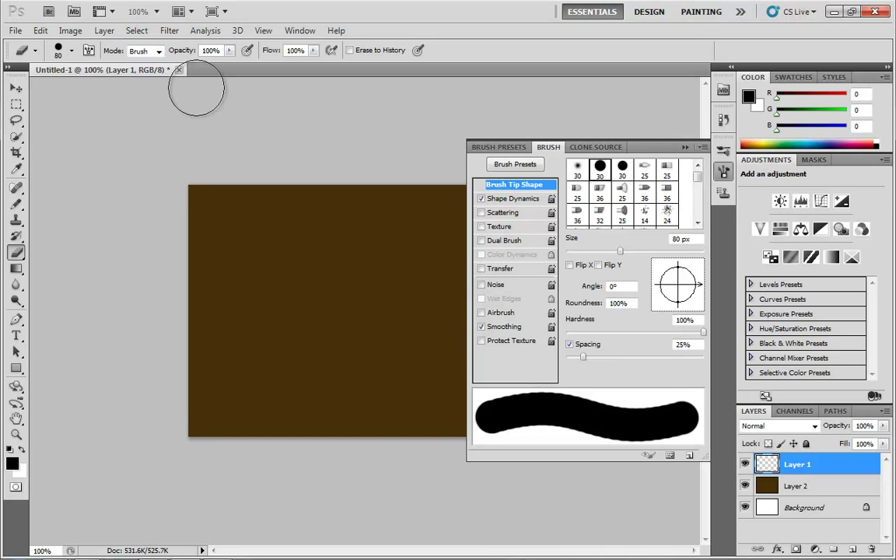
click(89, 50)
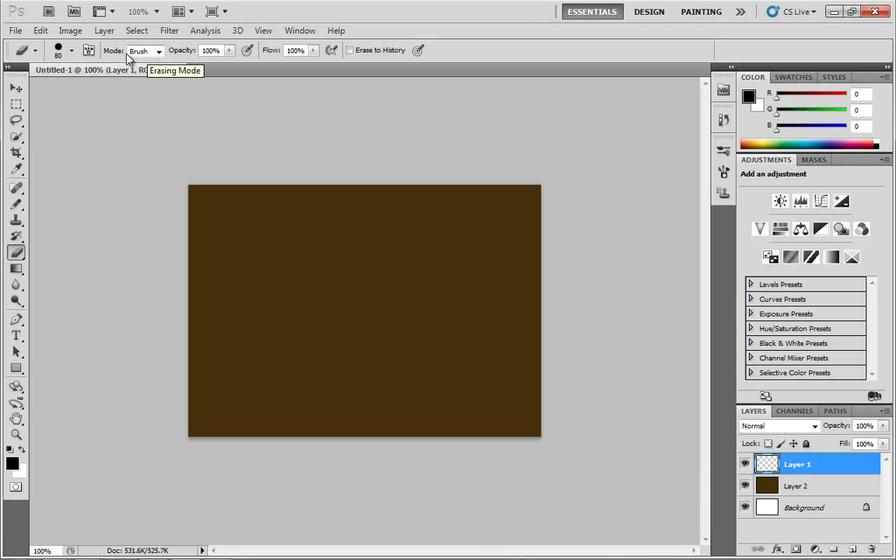
click(160, 53)
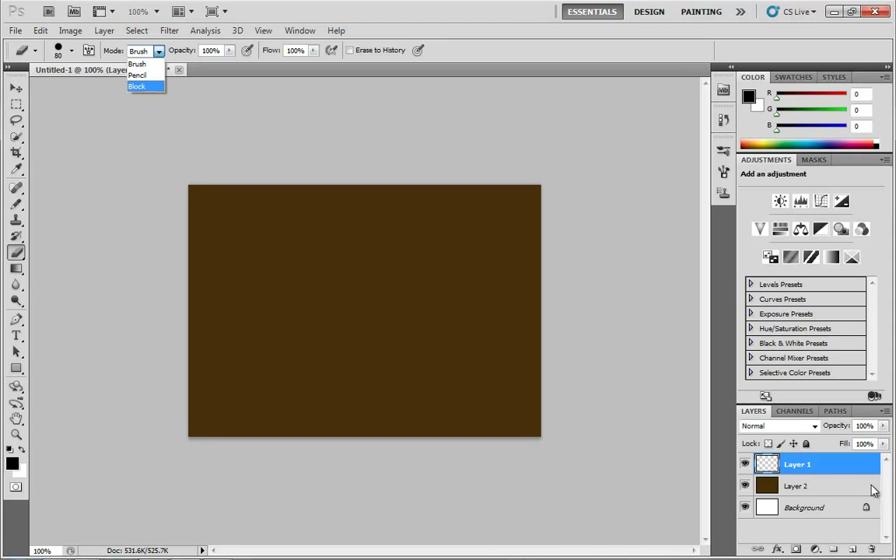
click(817, 488)
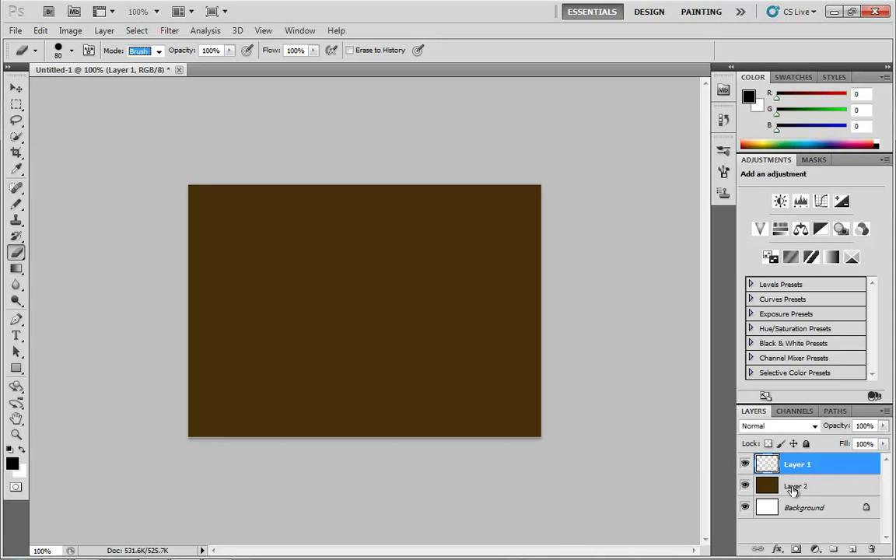
Step: On Layer 2, set the eraser to 40 px with 0% hardness and erase a soft, near-vertical stroke at the canvas's left side
click(795, 489)
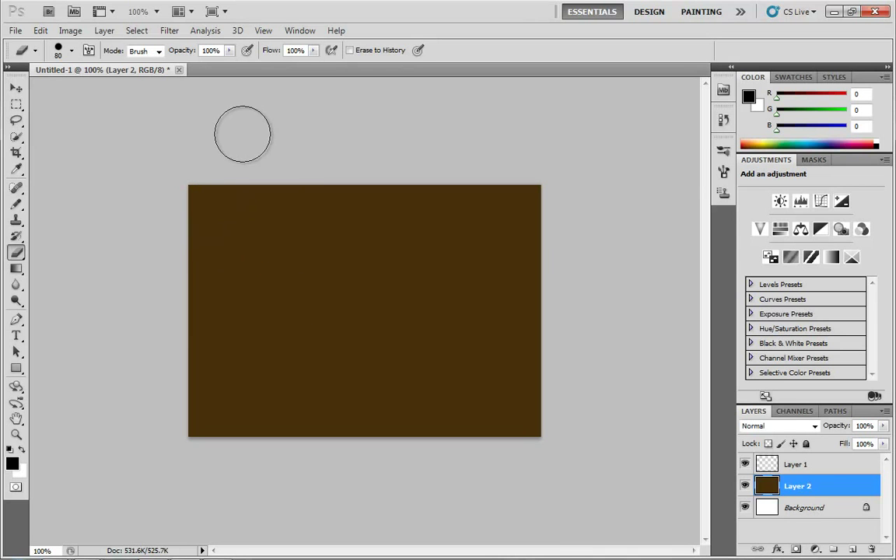
key(bracketleft)
key(bracketleft)
key(bracketleft)
key(bracketleft)
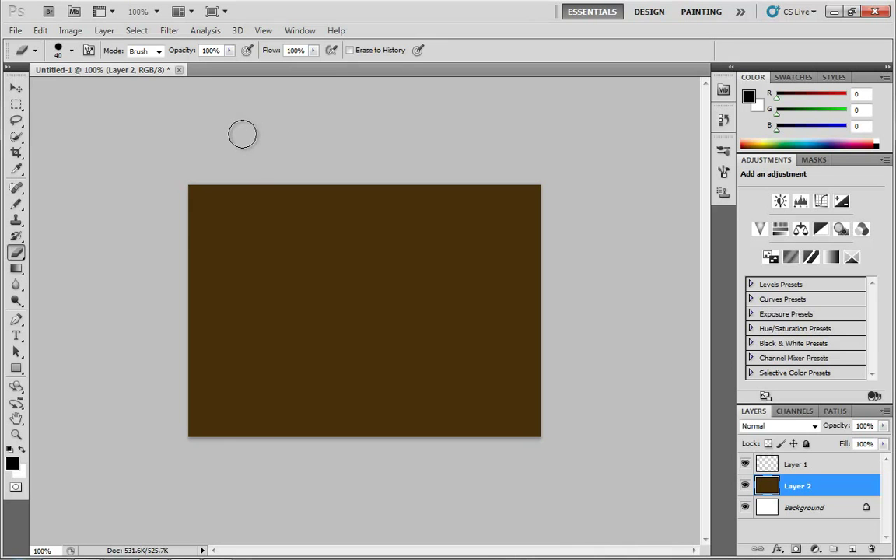
click(56, 49)
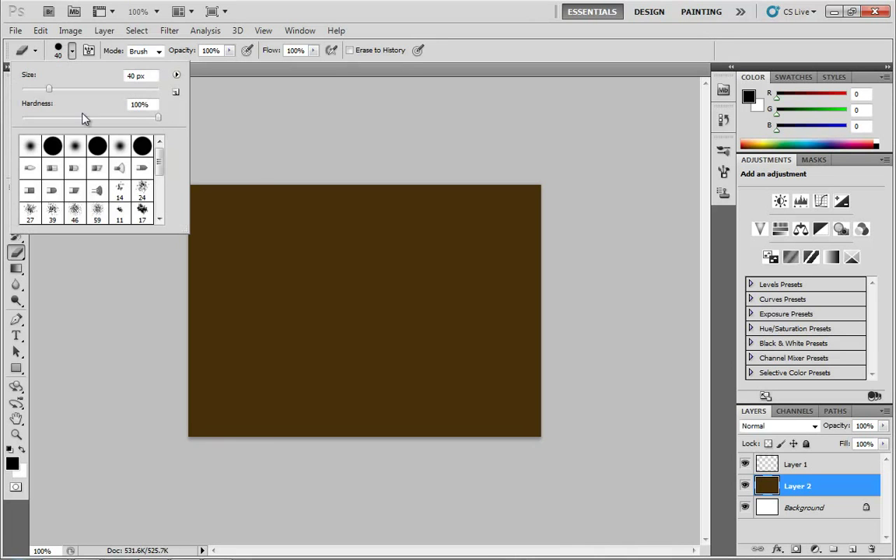
click(71, 52)
click(71, 52)
drag(158, 122, 10, 120)
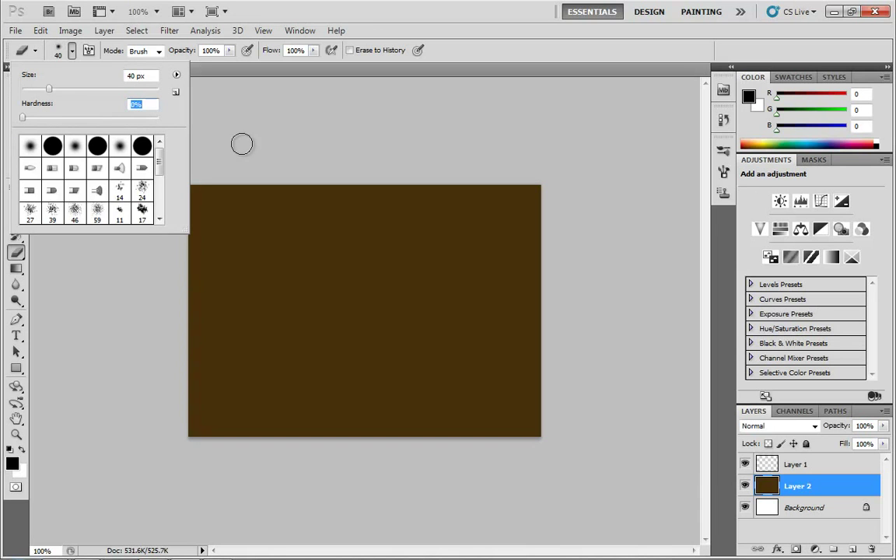
click(229, 146)
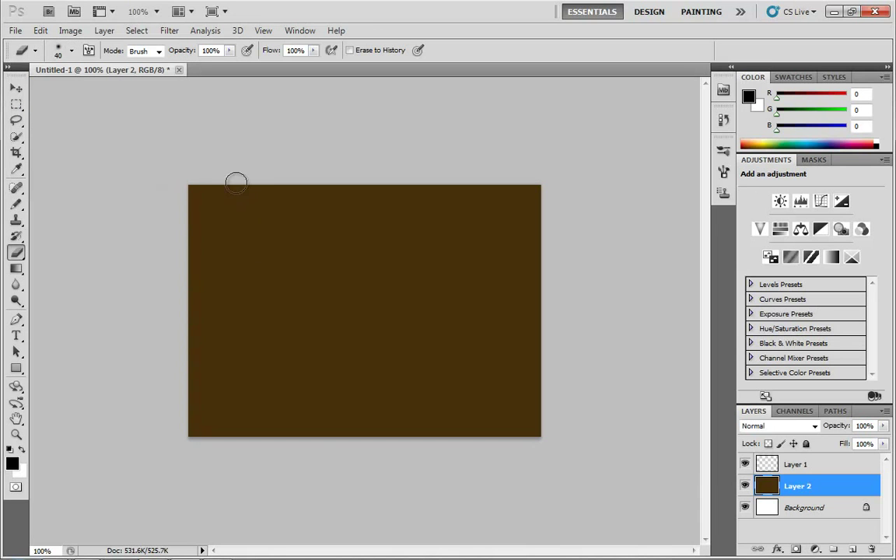
drag(230, 235, 246, 386)
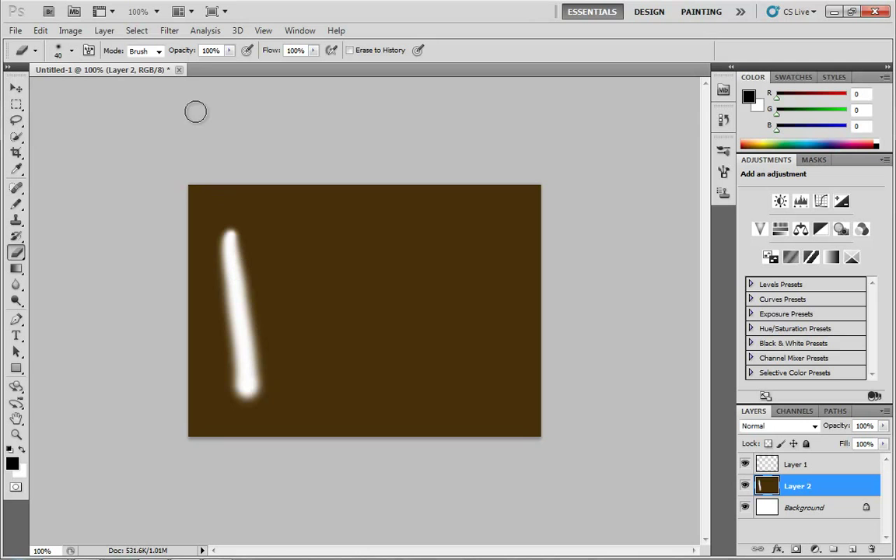
Step: Switch the eraser to Pencil mode and erase a hard-edged, near-vertical stroke beside the soft one
click(144, 51)
click(139, 73)
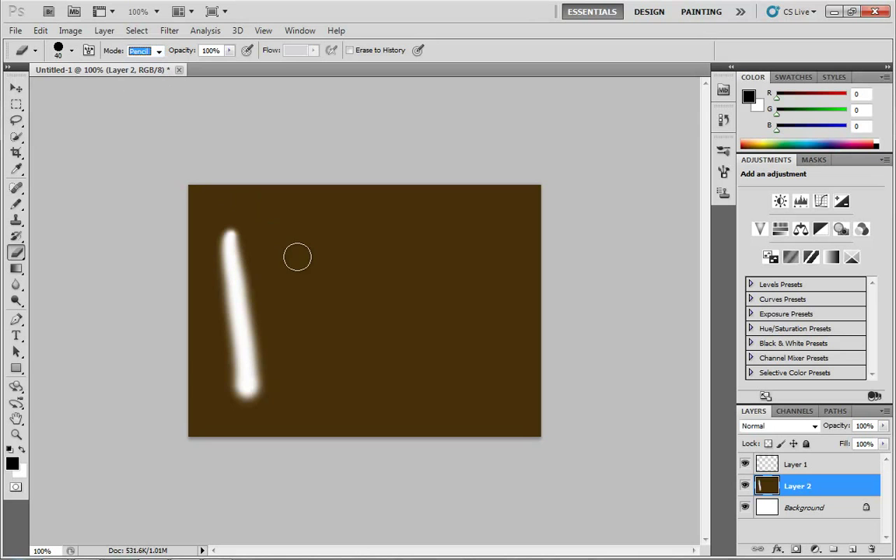
drag(298, 241, 313, 383)
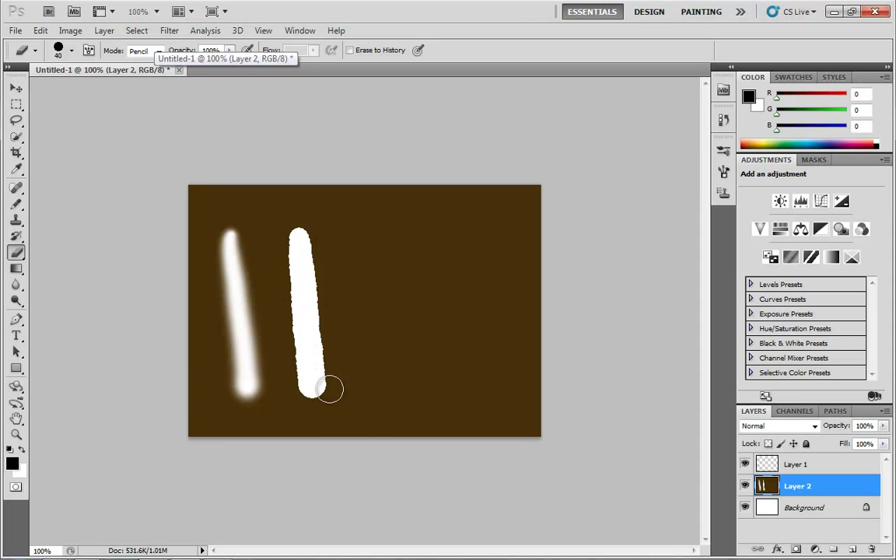
Step: Switch the eraser to Block mode and erase an L-shaped stroke to the right of the Pencil-mode stroke
click(144, 51)
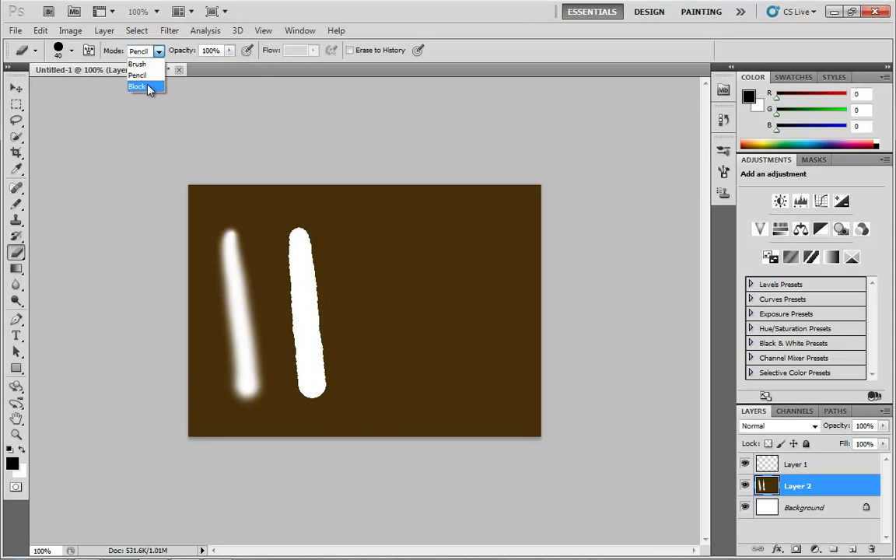
click(148, 86)
mouse_move(360, 236)
mouse_down()
mouse_move(362, 381)
mouse_move(380, 397)
mouse_move(406, 396)
mouse_up()
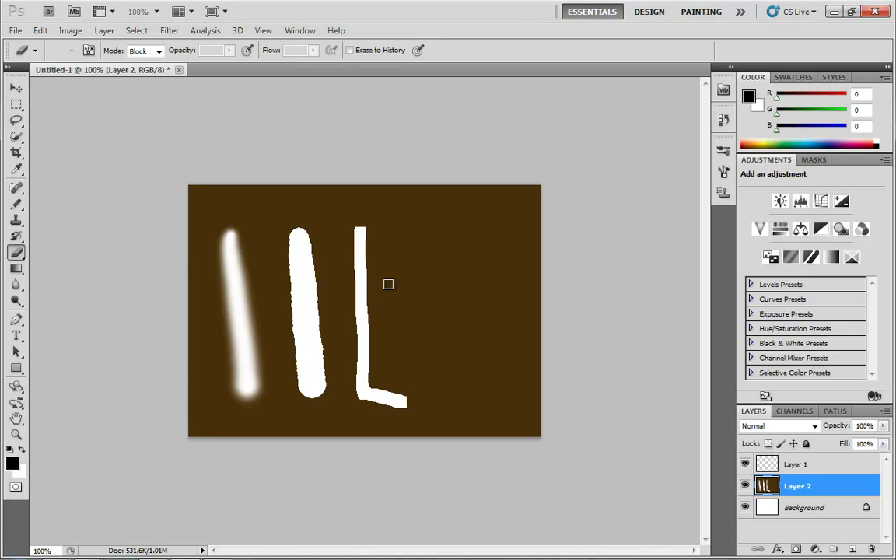
Step: Erase a few pixel-sized blocks between the Pencil-mode and Block-mode strokes, working at about 1530% zoom
key(z)
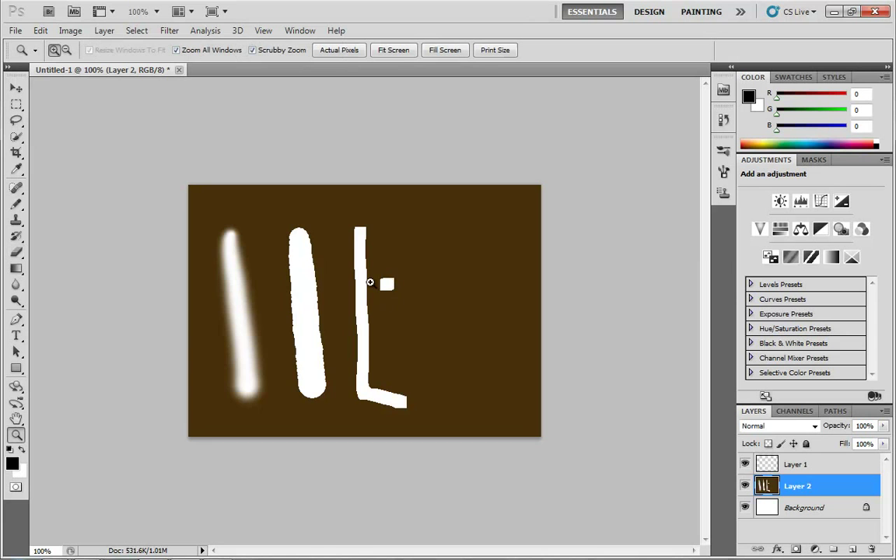
mouse_move(376, 285)
mouse_down()
mouse_move(424, 398)
mouse_move(398, 322)
mouse_up()
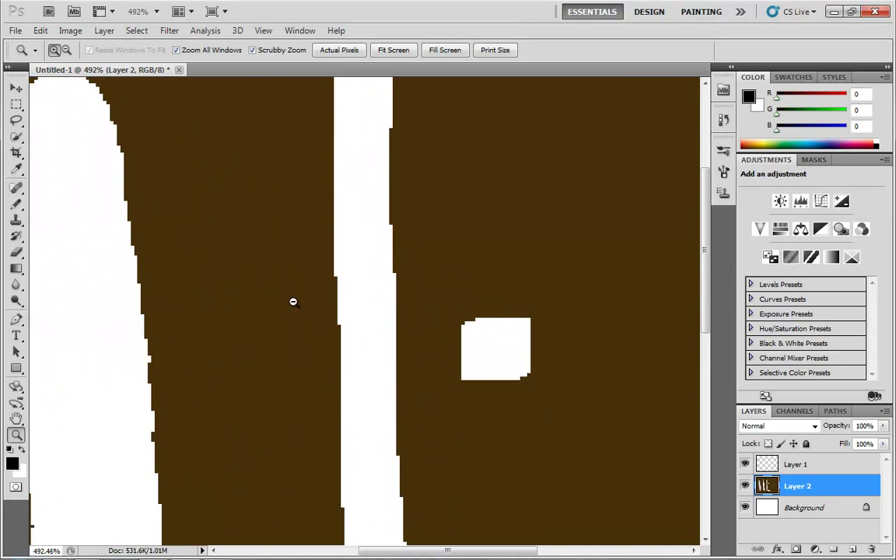
drag(292, 302, 327, 343)
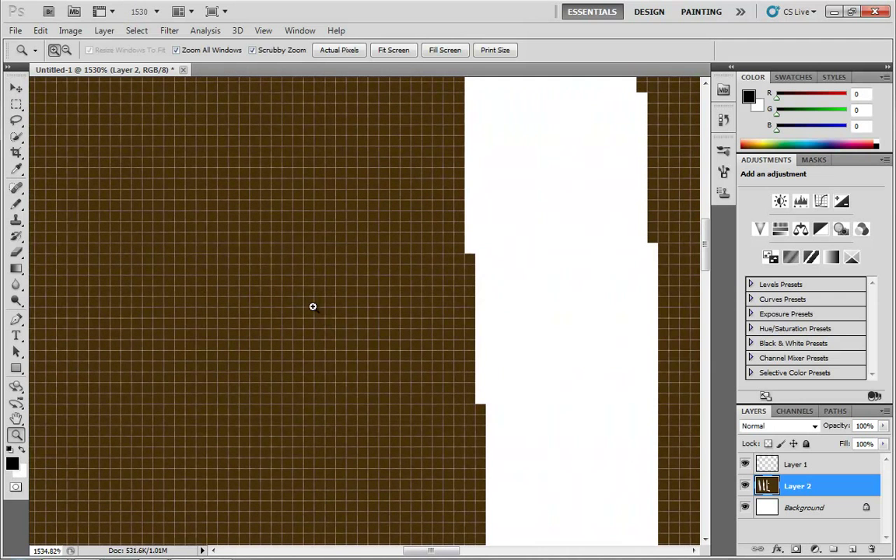
key(e)
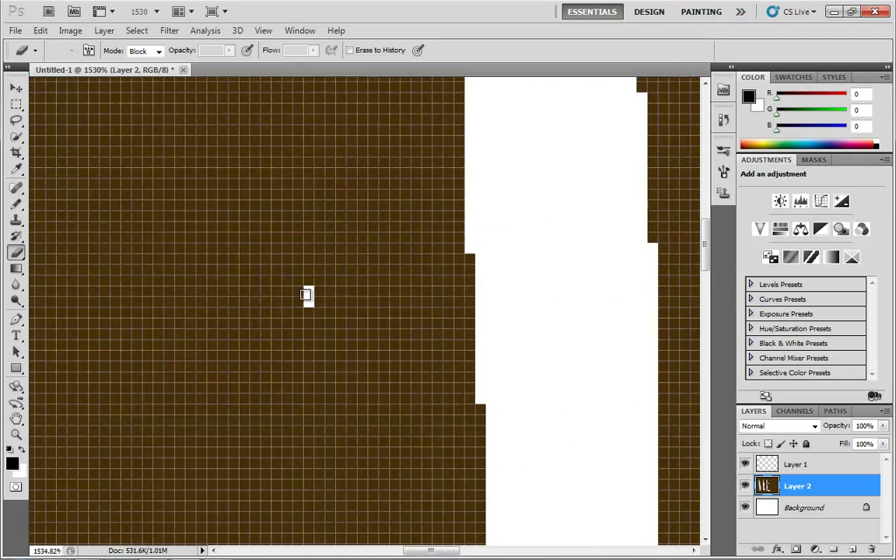
drag(305, 295, 298, 294)
drag(255, 238, 266, 232)
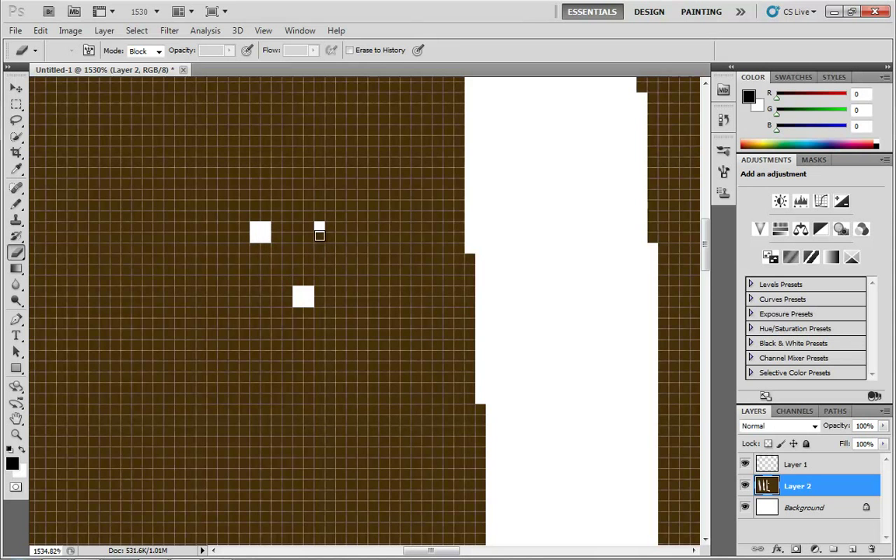
Step: Erase another two-by-two pixel block to the left of the tiny ones, working at about 3110% zoom
key(z)
drag(340, 287, 240, 253)
drag(372, 302, 506, 464)
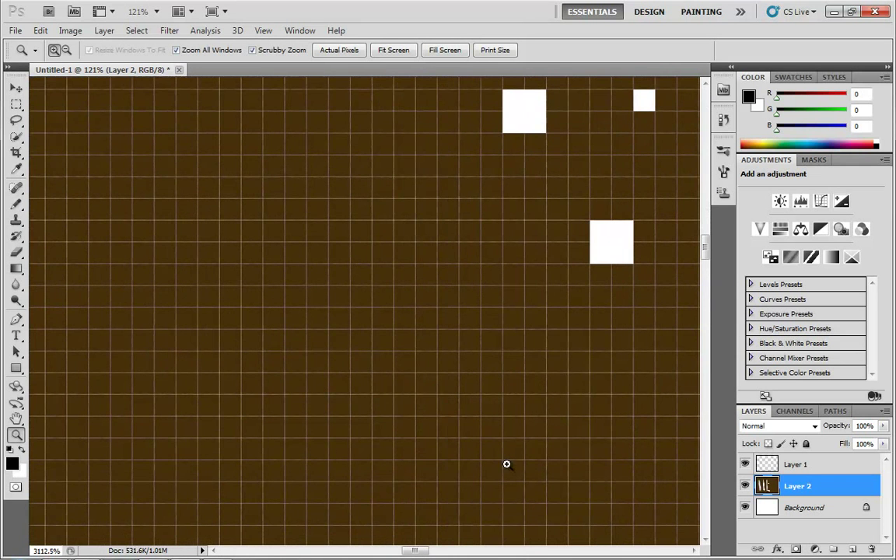
key(e)
click(333, 279)
click(328, 253)
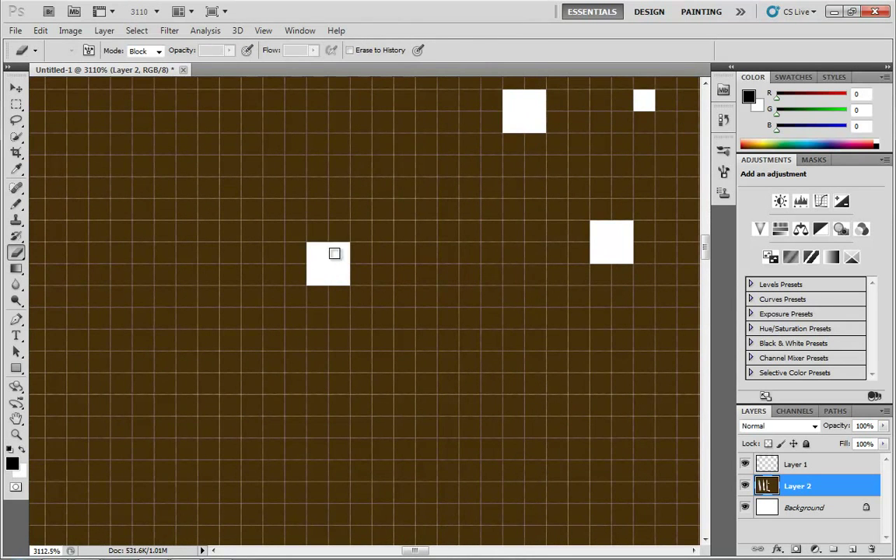
Step: At about 134% zoom, erase six separate square blocks, one left of the L-shaped stroke and five arcing down its right side
key(z)
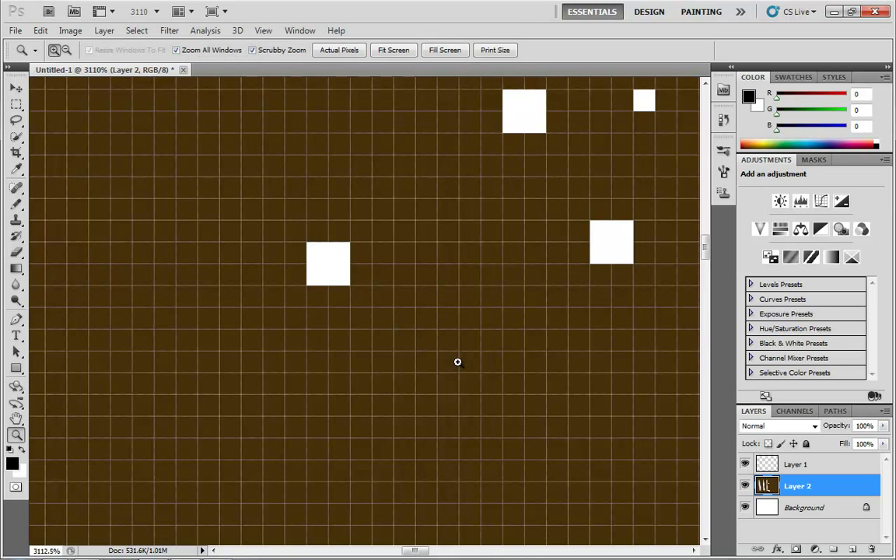
mouse_move(458, 362)
mouse_down()
mouse_move(414, 362)
mouse_move(336, 334)
mouse_move(291, 300)
mouse_move(330, 296)
mouse_up()
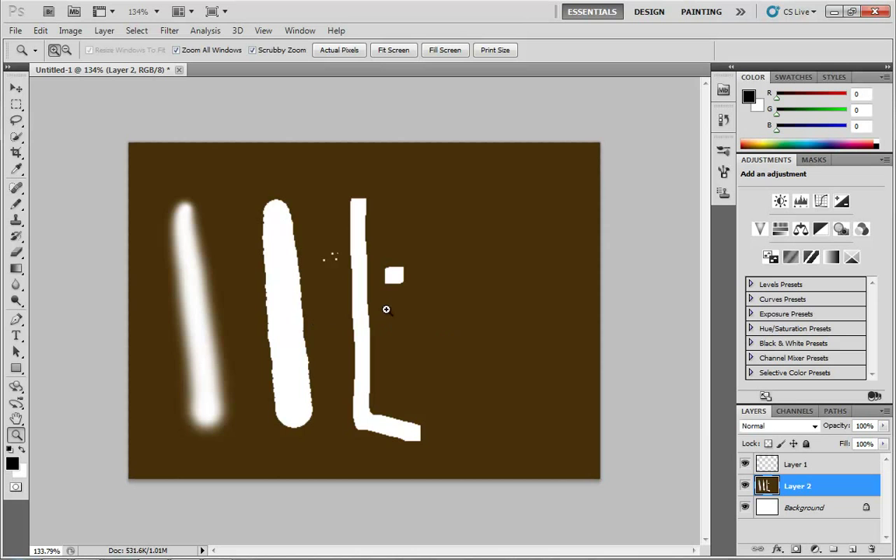
key(e)
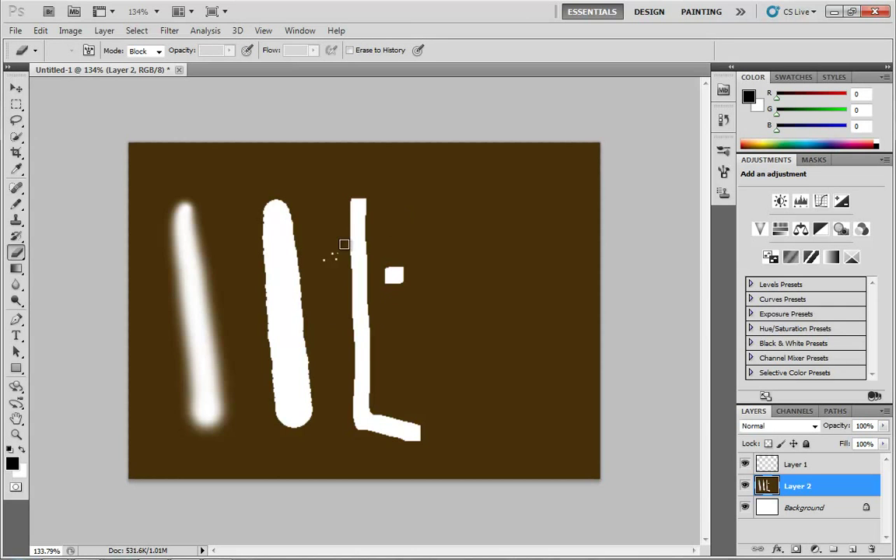
click(322, 225)
click(408, 218)
click(444, 227)
click(463, 267)
click(452, 319)
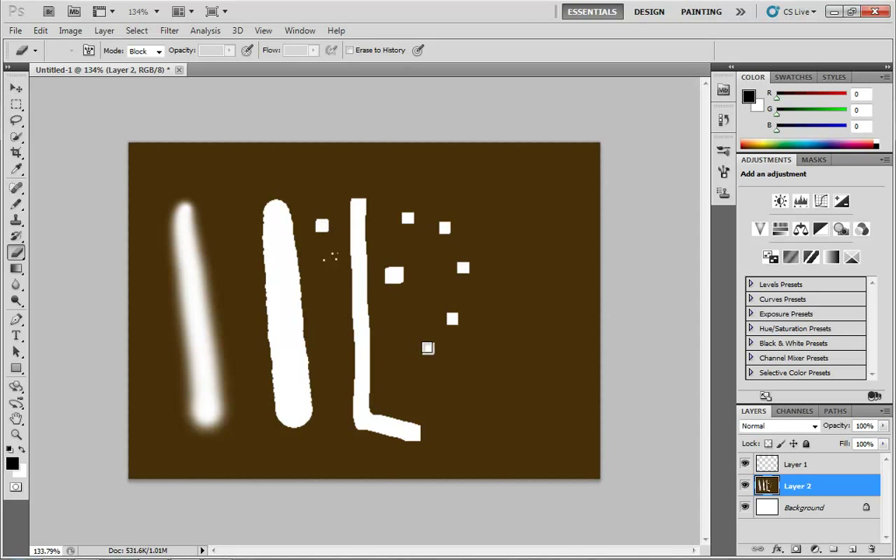
click(428, 348)
Step: Switch the eraser to Brush mode at 21% opacity and erase a soft patch of overlapping strokes near the canvas's right side
click(156, 51)
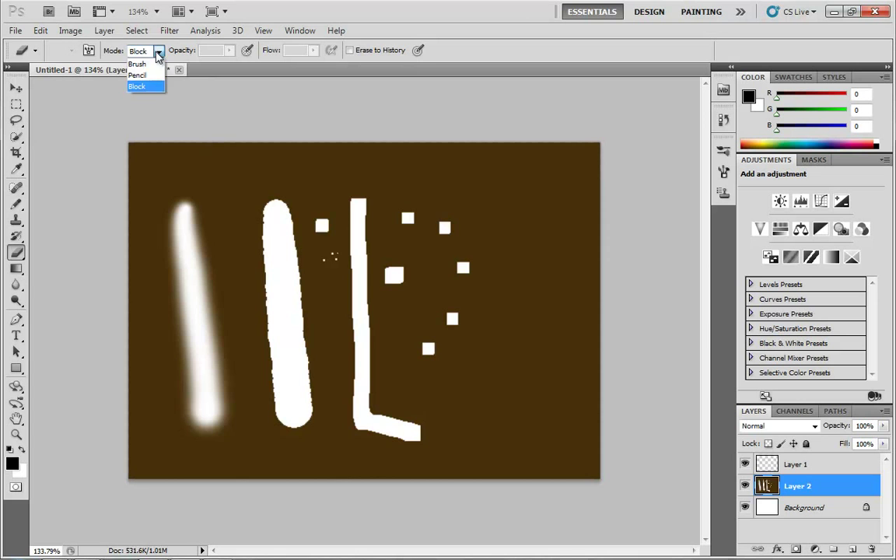
click(140, 62)
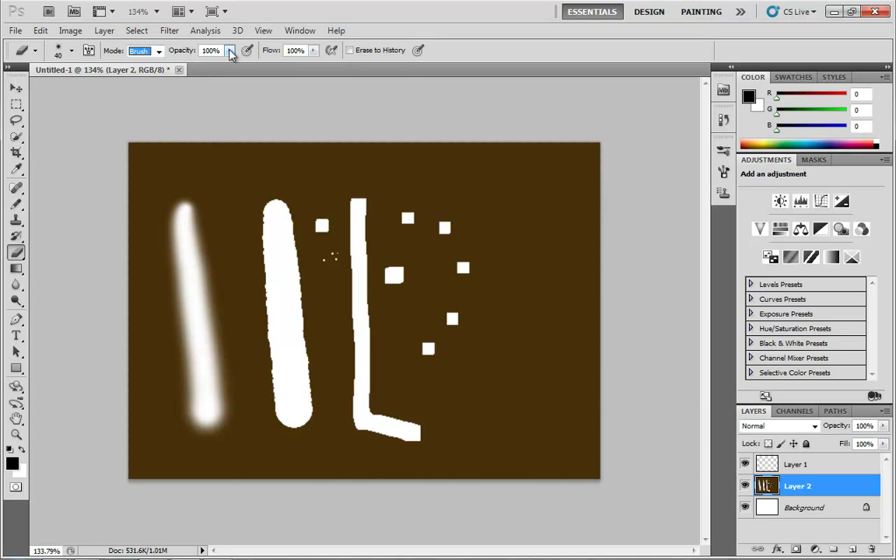
drag(231, 52, 173, 65)
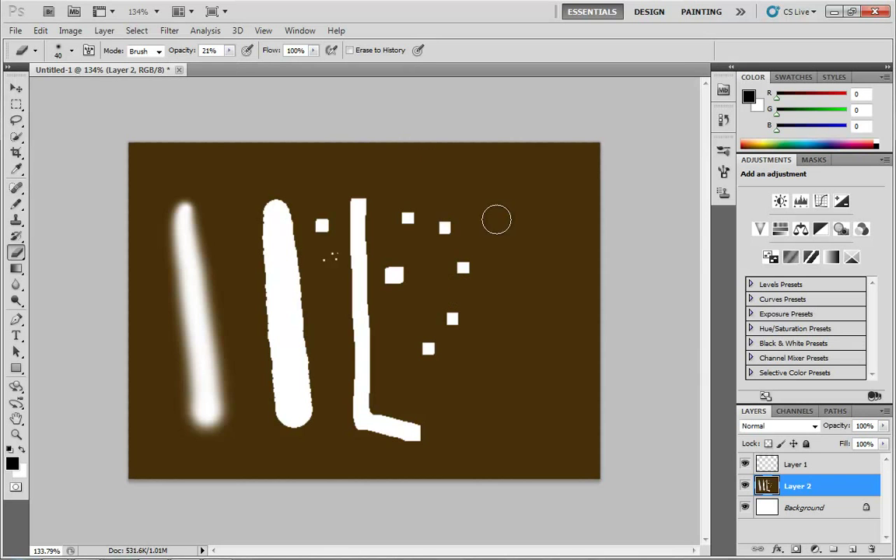
mouse_move(497, 216)
mouse_down()
mouse_move(525, 242)
mouse_move(544, 312)
mouse_up()
mouse_move(516, 253)
mouse_down()
mouse_move(516, 241)
mouse_move(526, 256)
mouse_move(518, 257)
mouse_move(520, 324)
mouse_move(515, 235)
mouse_move(523, 319)
mouse_up()
mouse_move(493, 290)
mouse_down()
mouse_move(524, 284)
mouse_move(530, 361)
mouse_move(516, 326)
mouse_move(527, 291)
mouse_move(525, 317)
mouse_up()
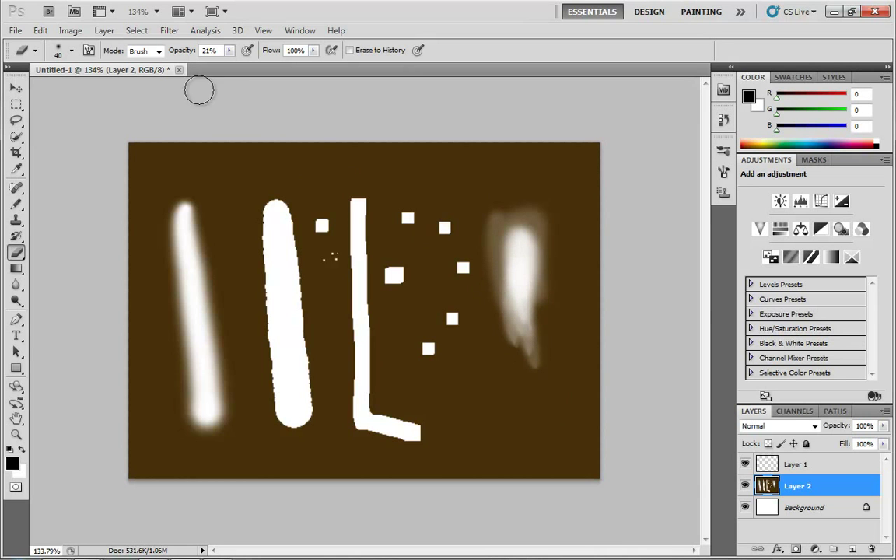
Step: Set the eraser's opacity to 100% and view its flow setting
click(229, 51)
drag(231, 65, 292, 67)
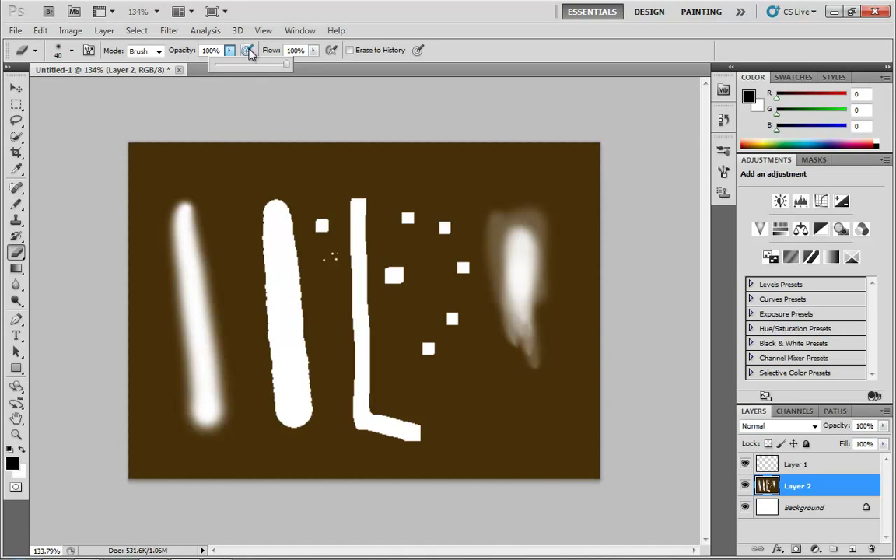
click(314, 51)
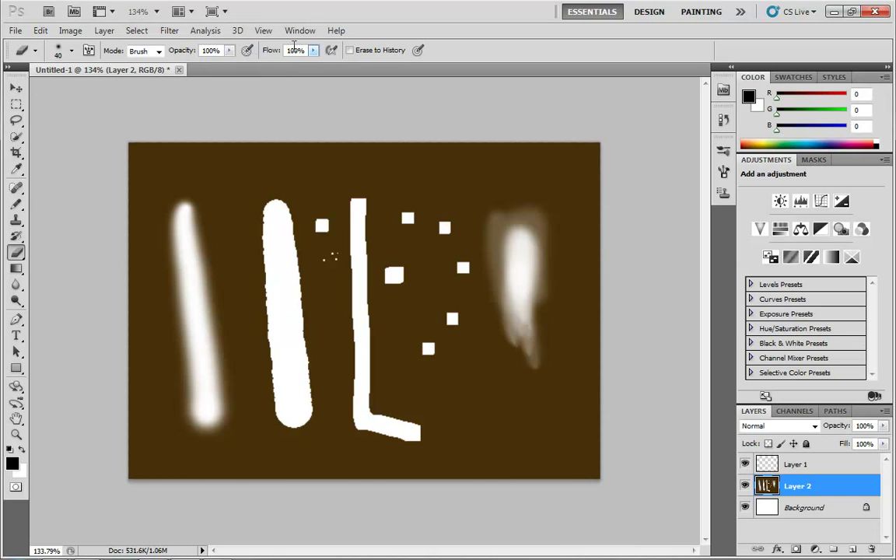
click(332, 51)
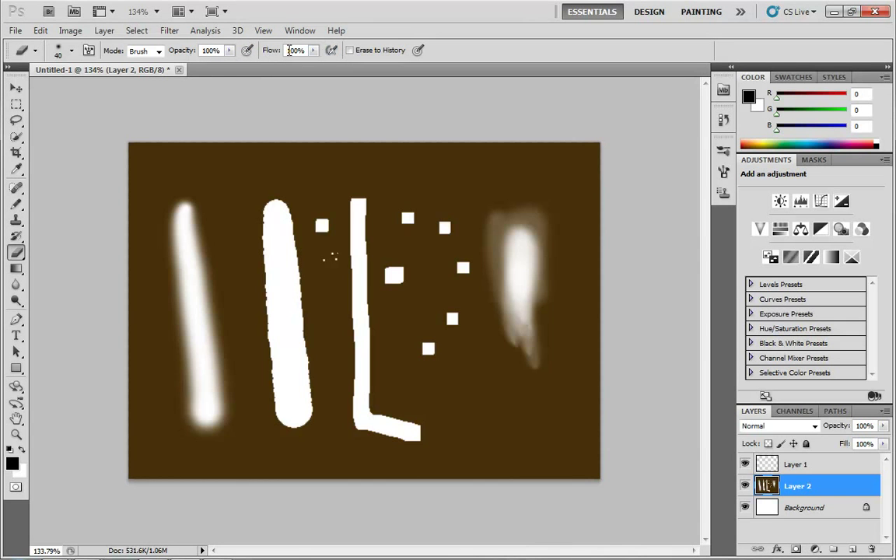